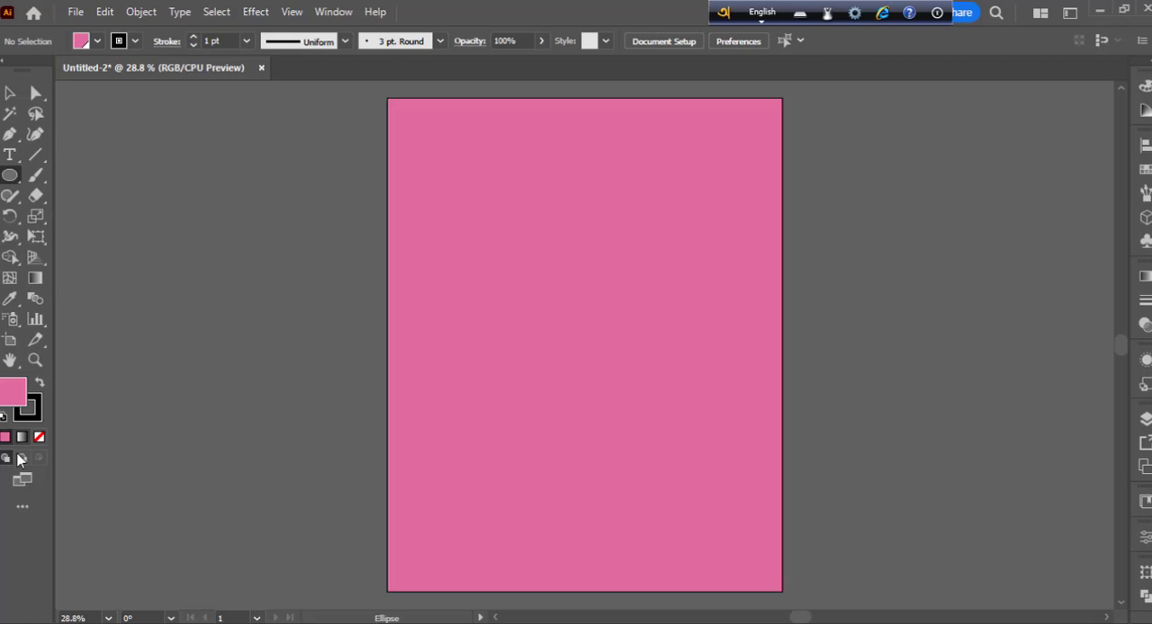
- Set the drawing colours to no stroke and a dark red fill, C1272D
left_click(27, 408)
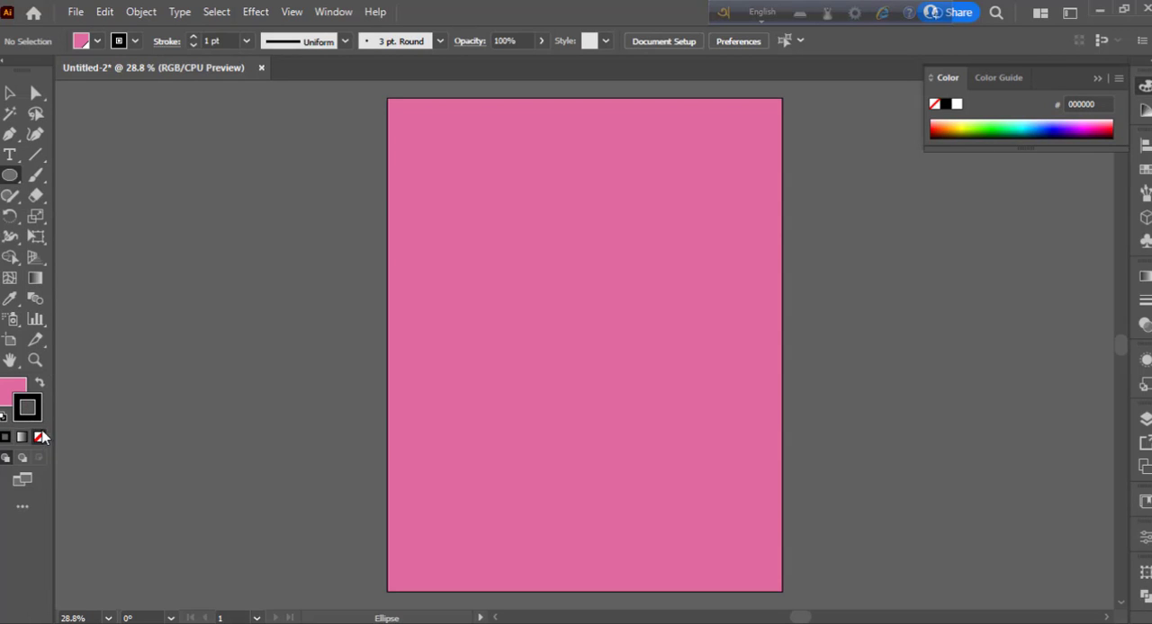
left_click(41, 437)
left_click(20, 387)
left_click(96, 44)
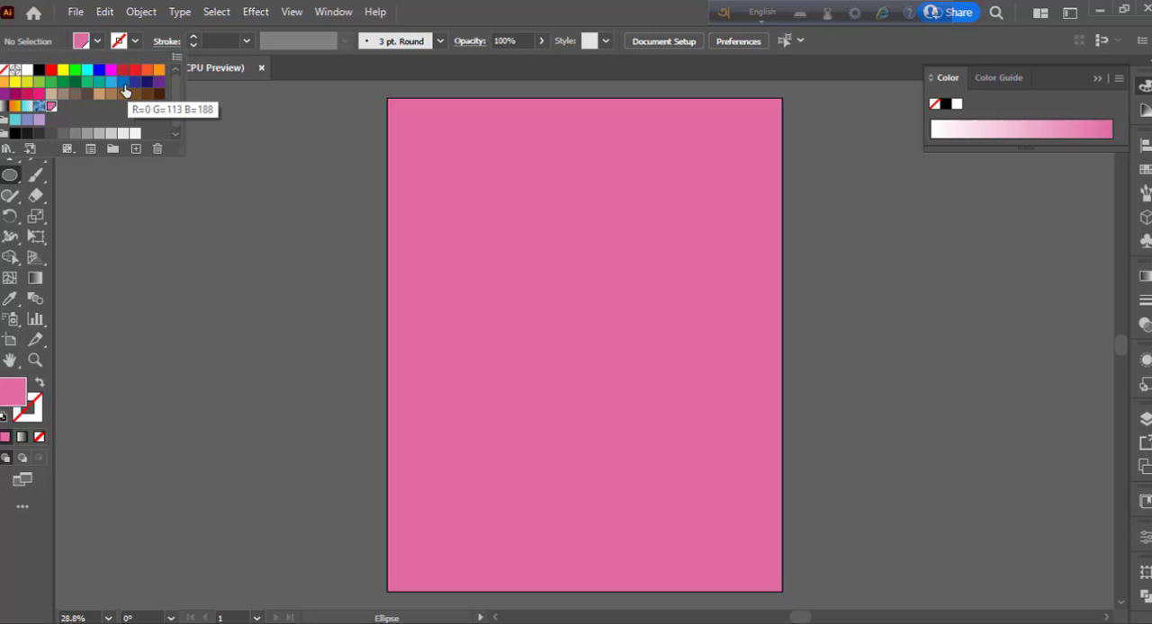
left_click(124, 72)
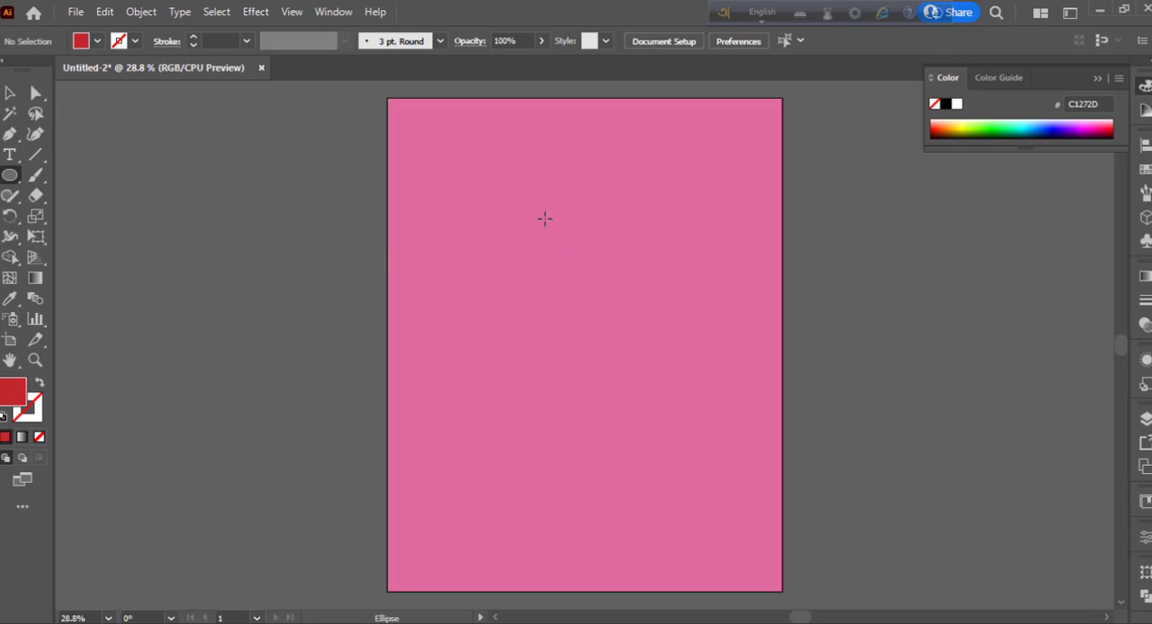
- Draw a circle about 3.125 in wide in the upper part of the artboard and stack two copies directly below it
left_click_drag(539, 188, 580, 226)
key("v")
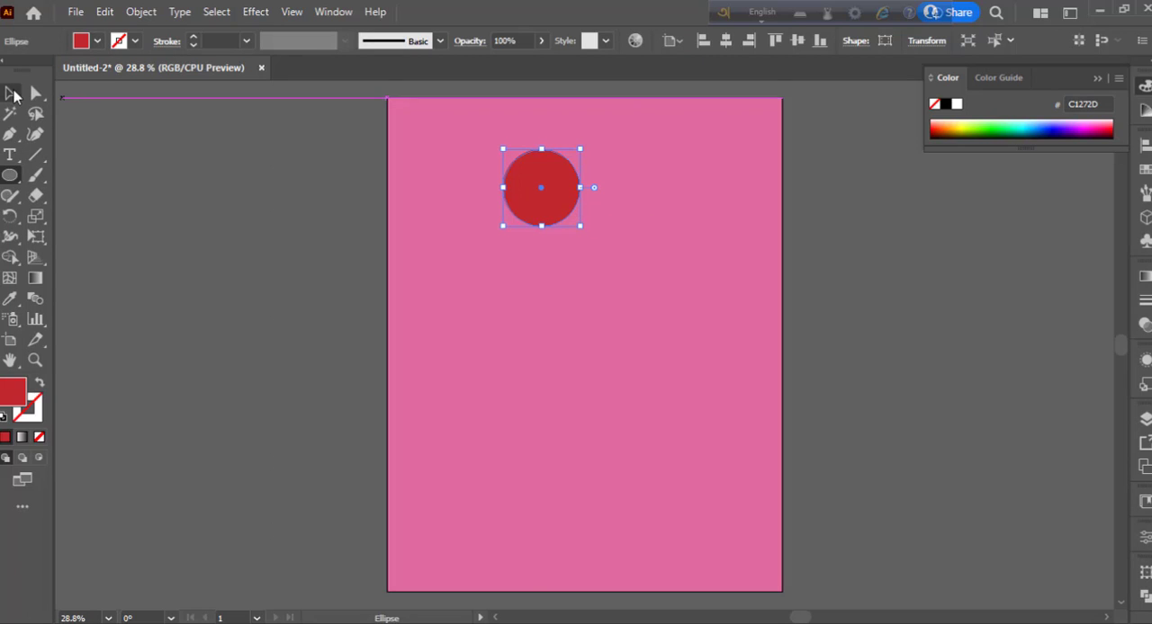
left_click(539, 290)
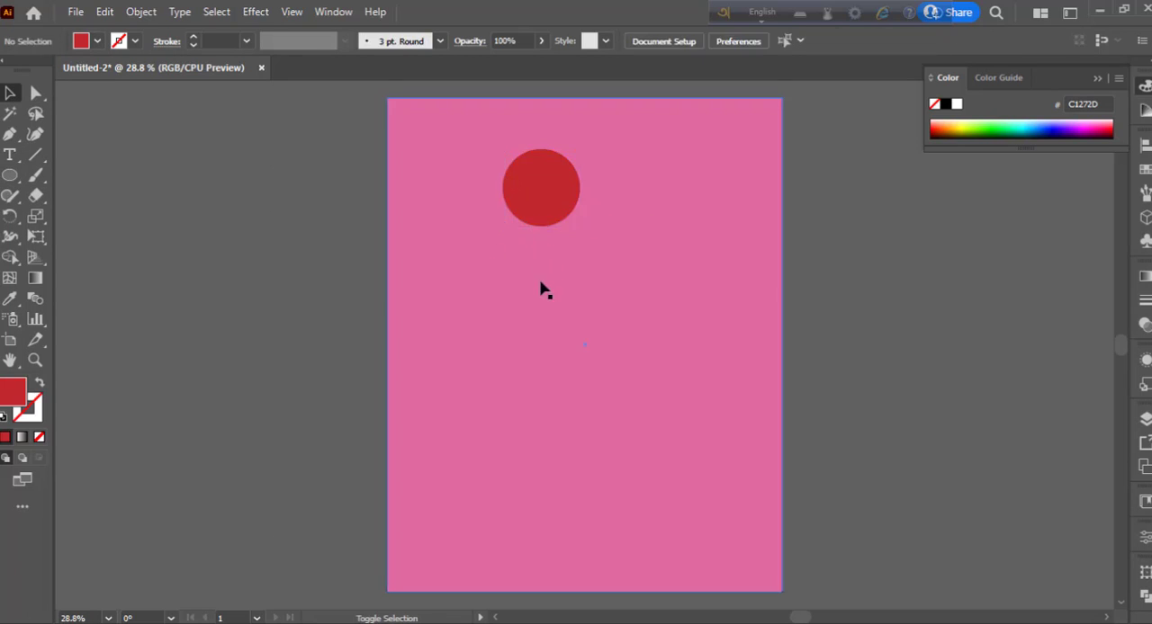
left_click_drag(557, 218, 565, 356)
left_click(653, 360)
- Fill the middle circle with the bright pink colour E23488
left_click(540, 263)
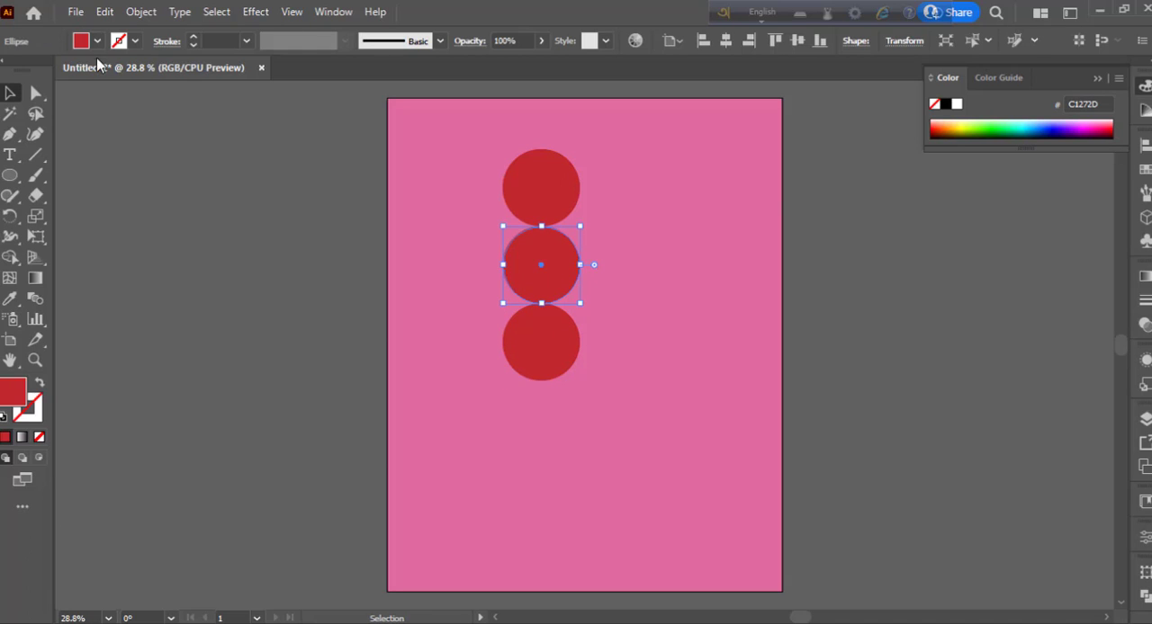
left_click(96, 40)
left_click(51, 107)
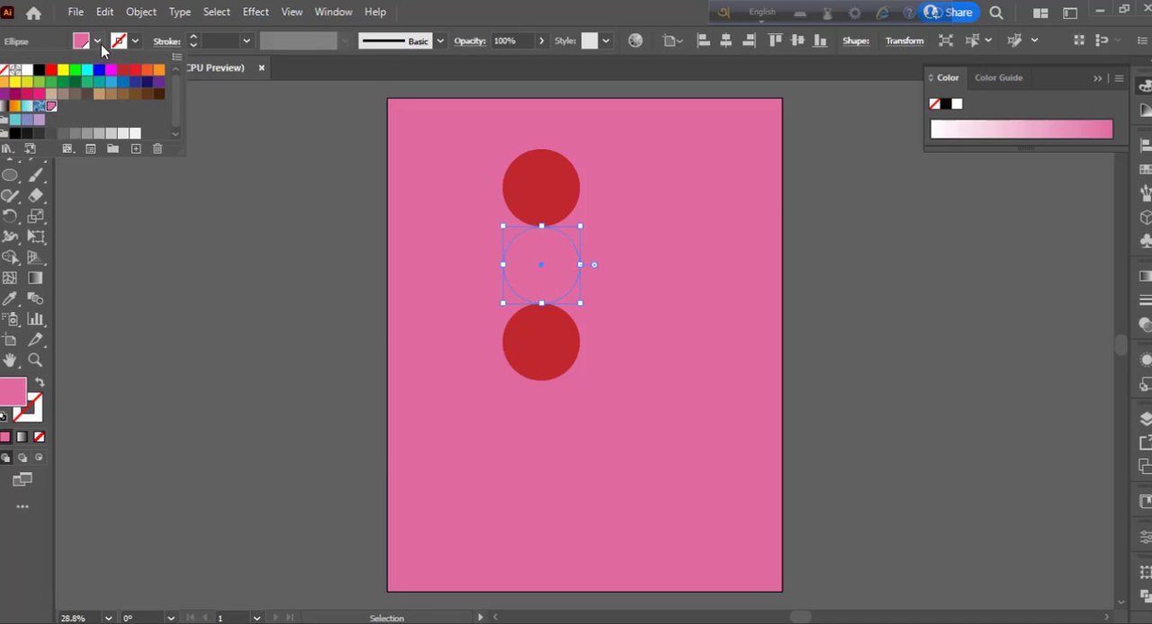
double_click(13, 393)
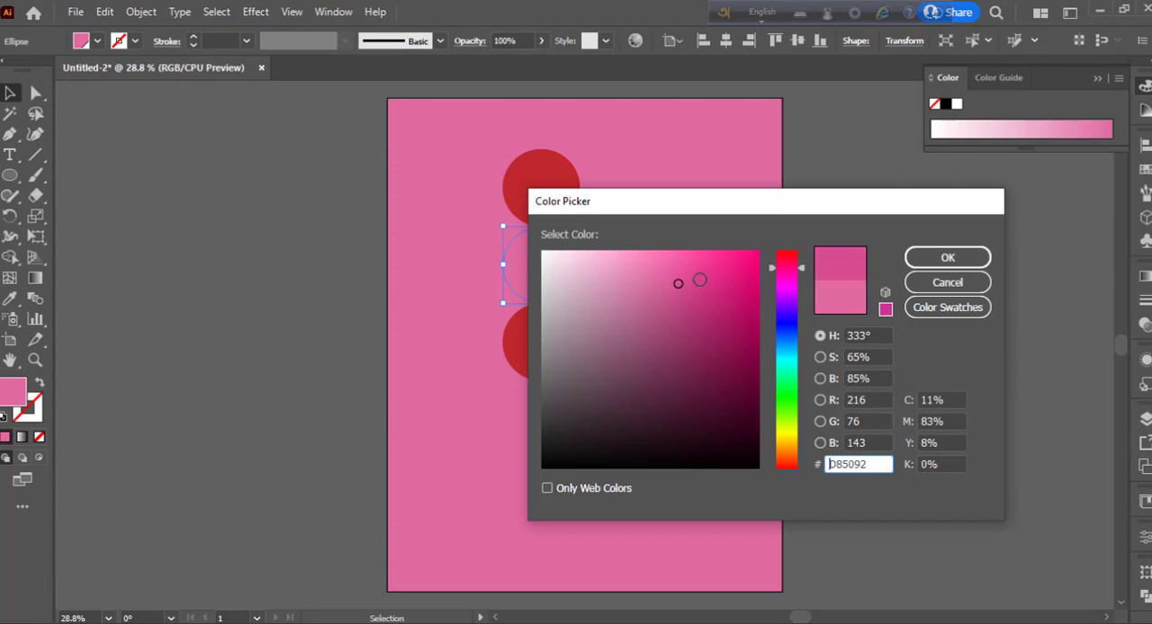
type("E23488")
left_click(945, 259)
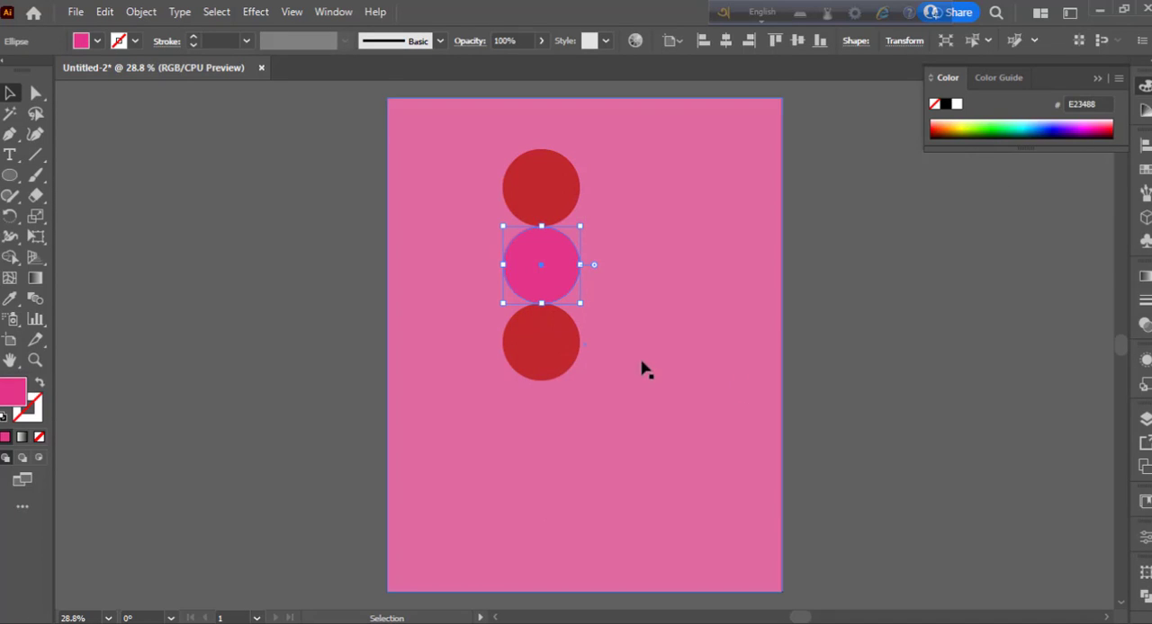
- Fill the lowest circle with the light grey swatch CCCCCC
left_click(569, 358)
left_click(97, 41)
left_click(110, 134)
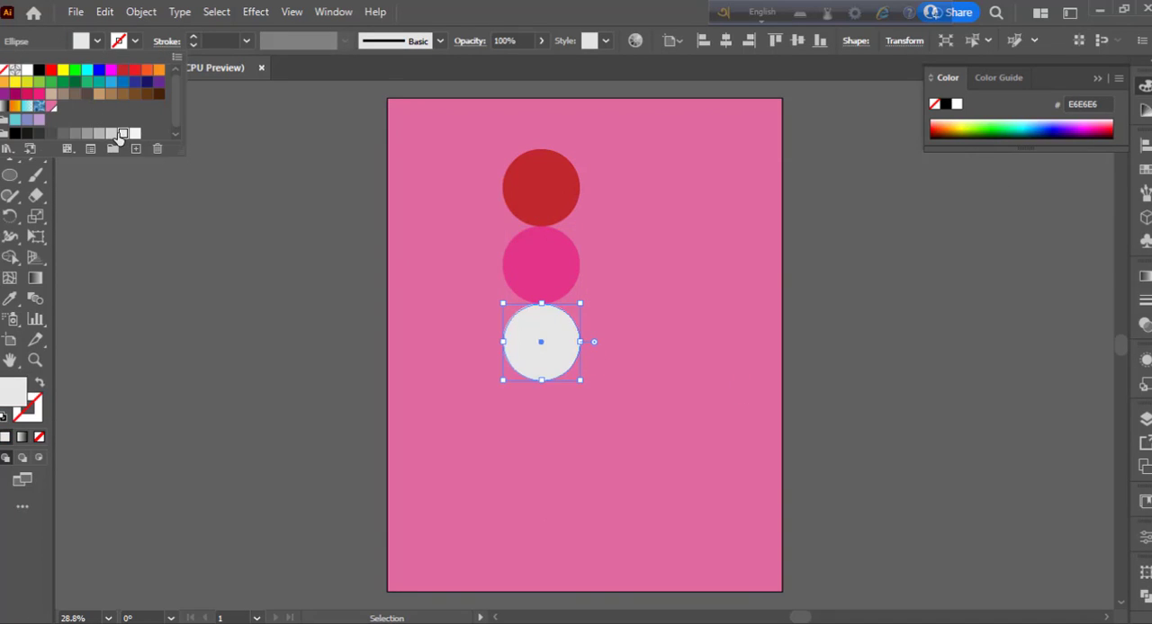
left_click(111, 134)
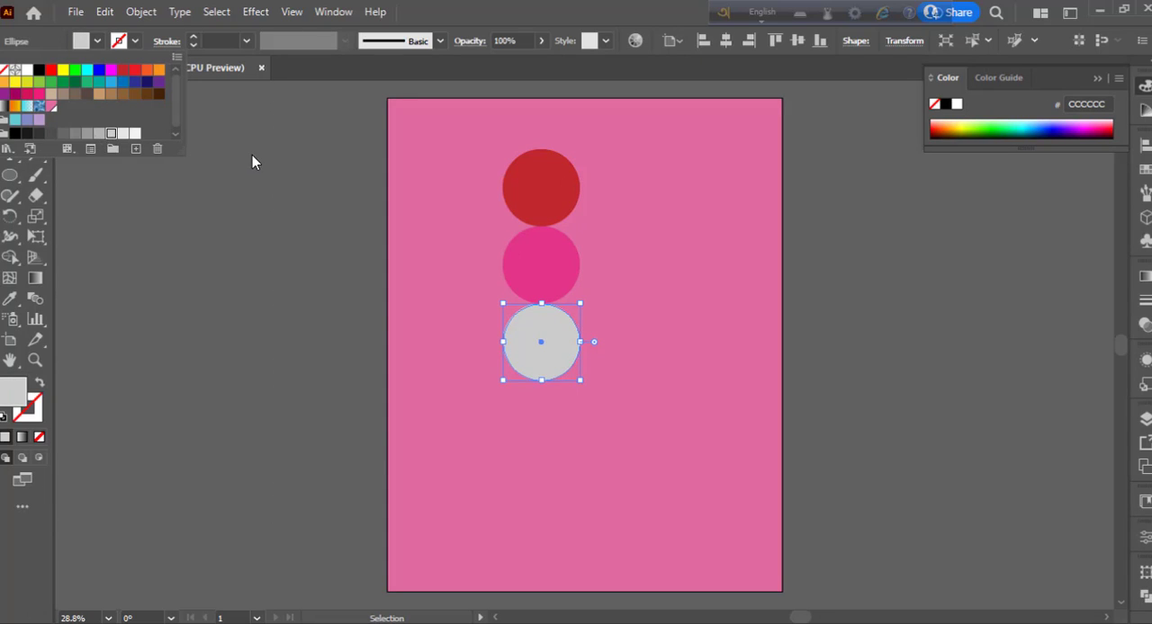
- Fill the uppermost circle with the blue swatch 0071BC
left_click(557, 191)
left_click(99, 42)
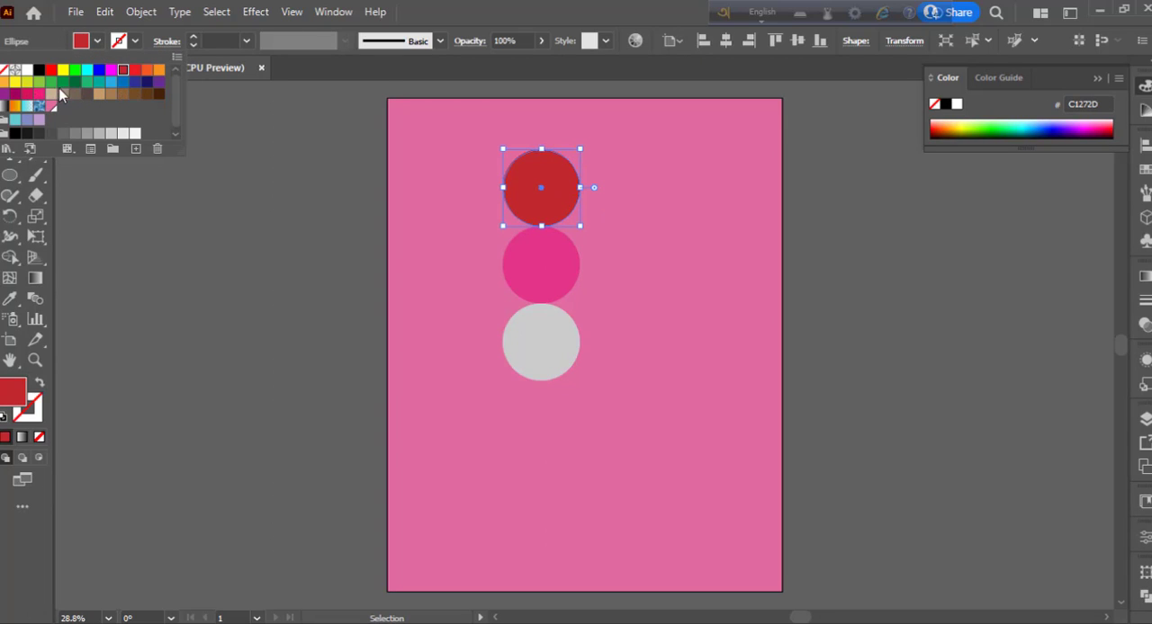
left_click(134, 71)
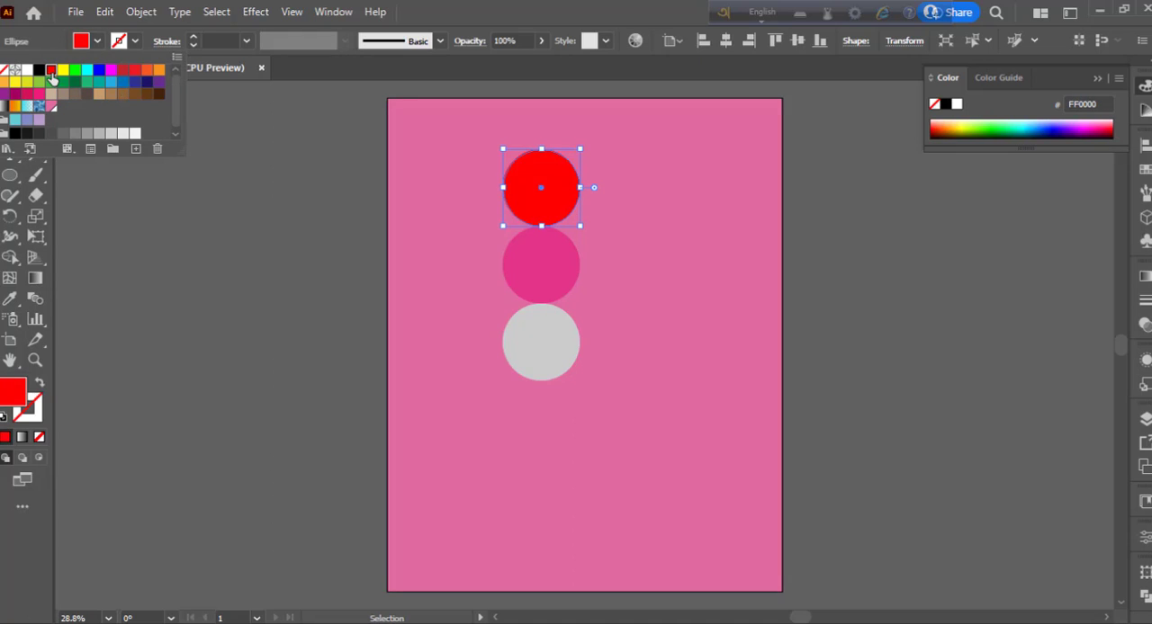
left_click(123, 72)
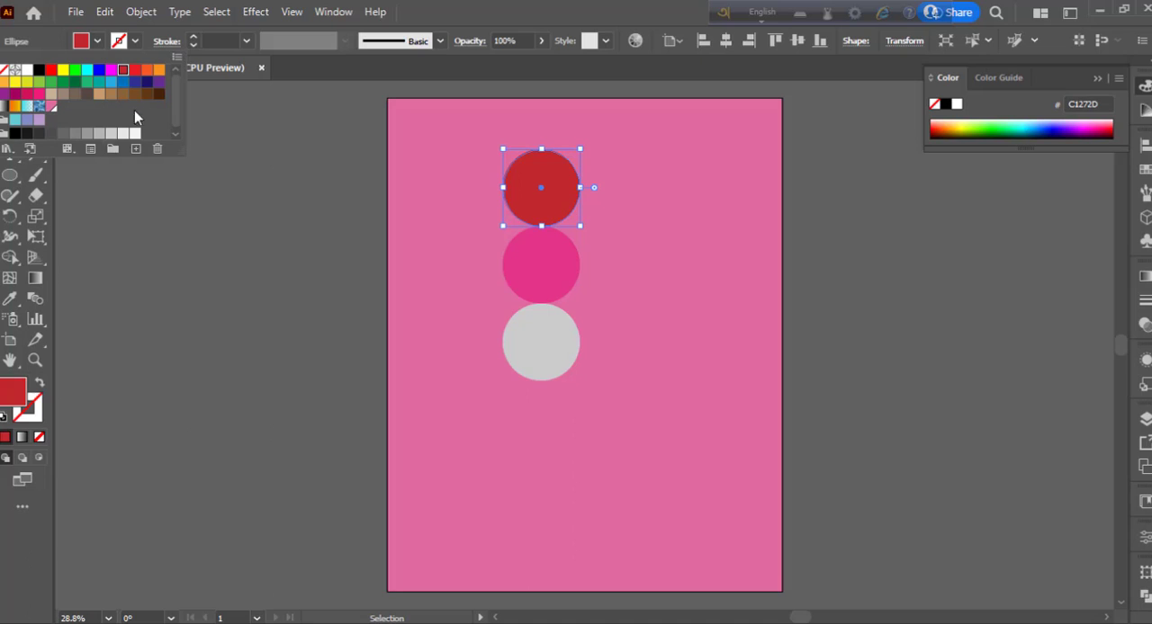
left_click(124, 83)
left_click(206, 252)
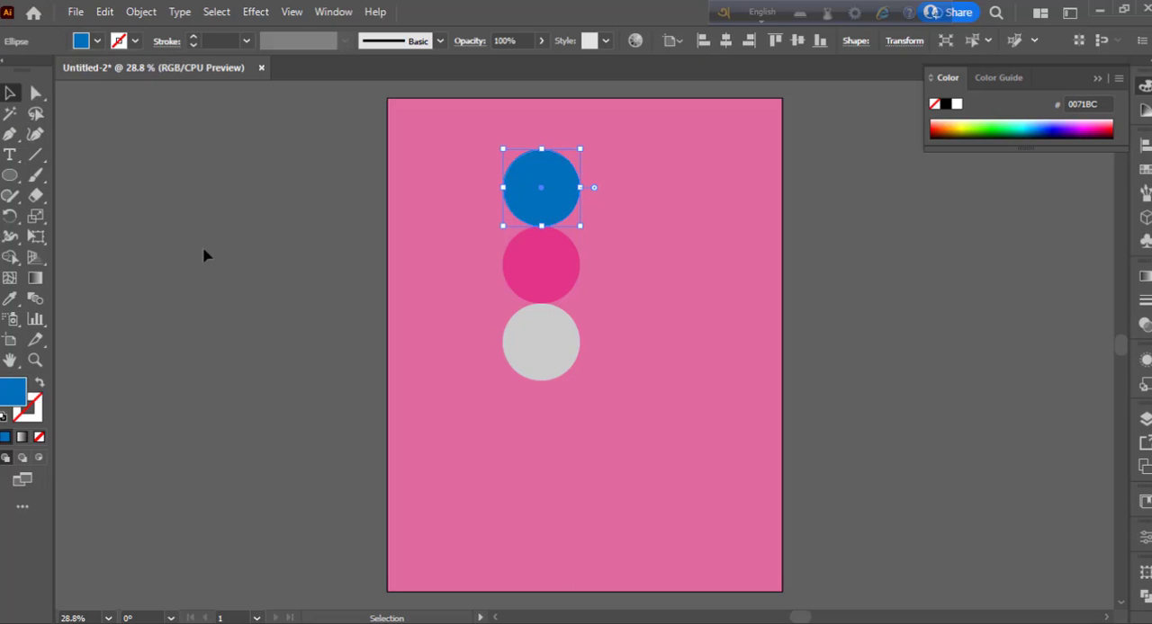
- Blend the blue, pink and grey circles together and move the blend off the artboard to its right
left_click(970, 235)
left_click(537, 212)
left_click(535, 264, "shift")
left_click(545, 339, "shift")
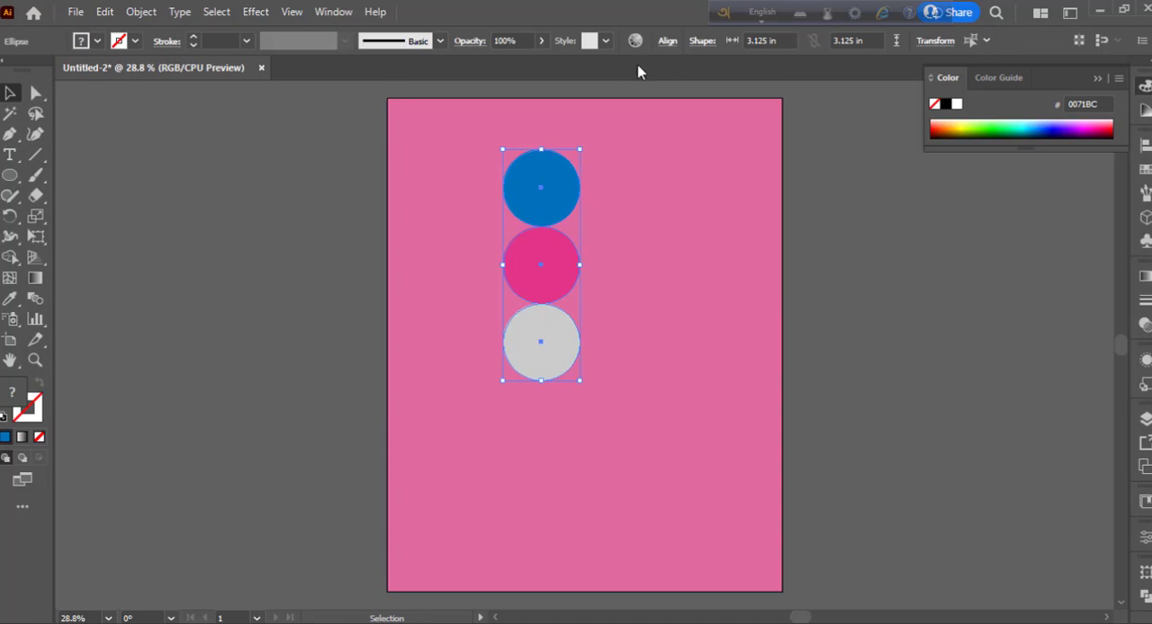
left_click(667, 41)
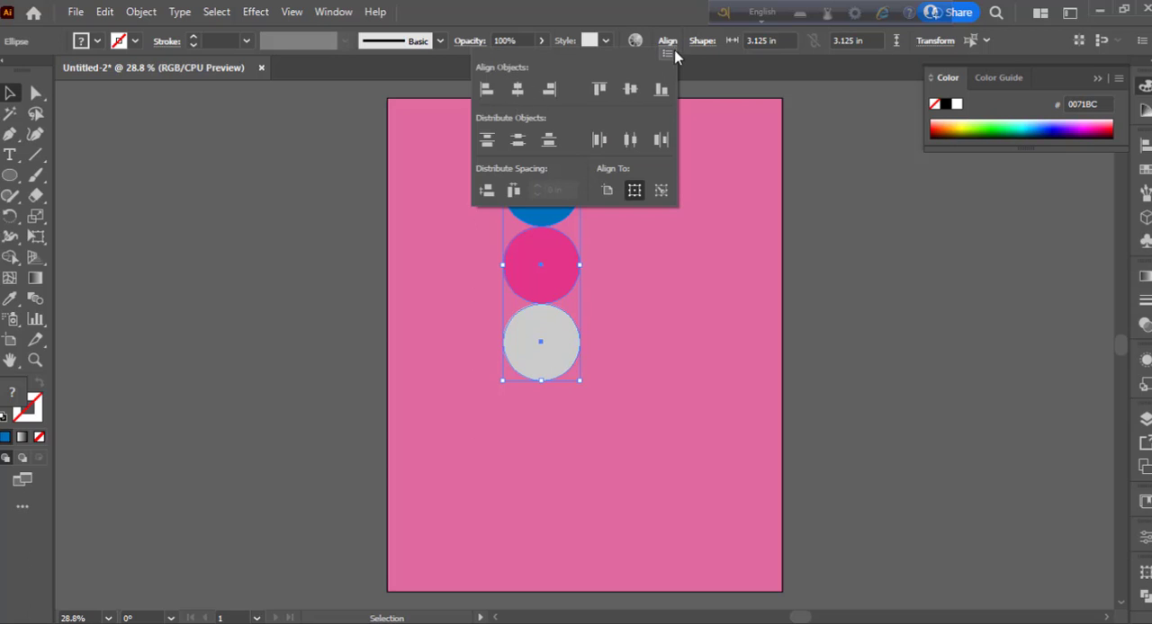
left_click(141, 12)
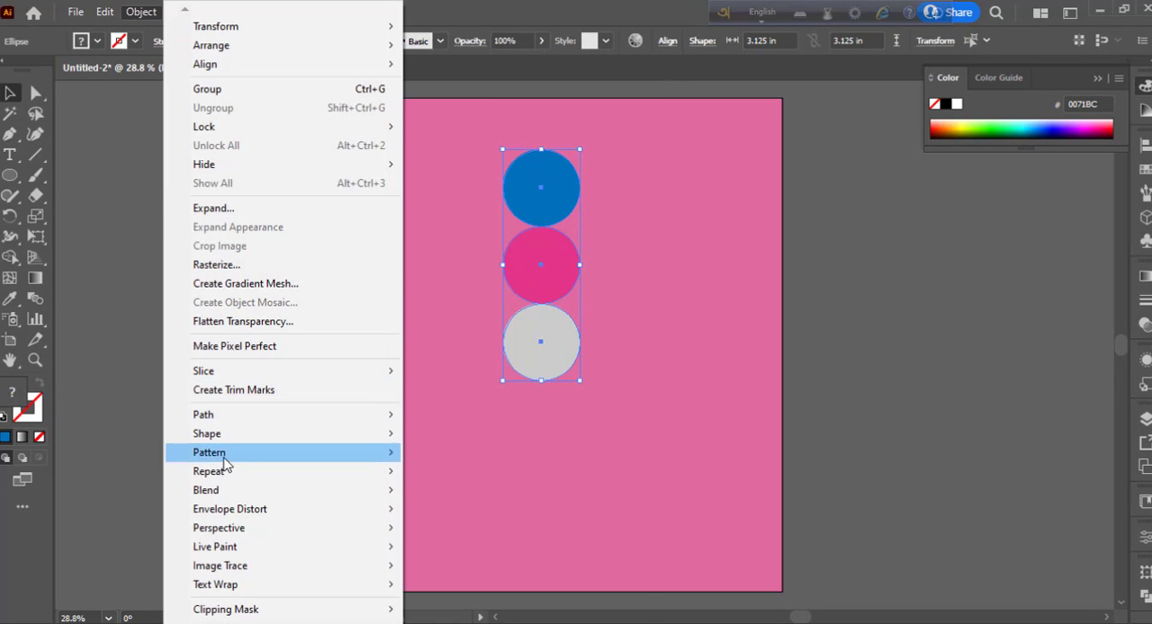
mouse_move(250, 491)
left_click(442, 491)
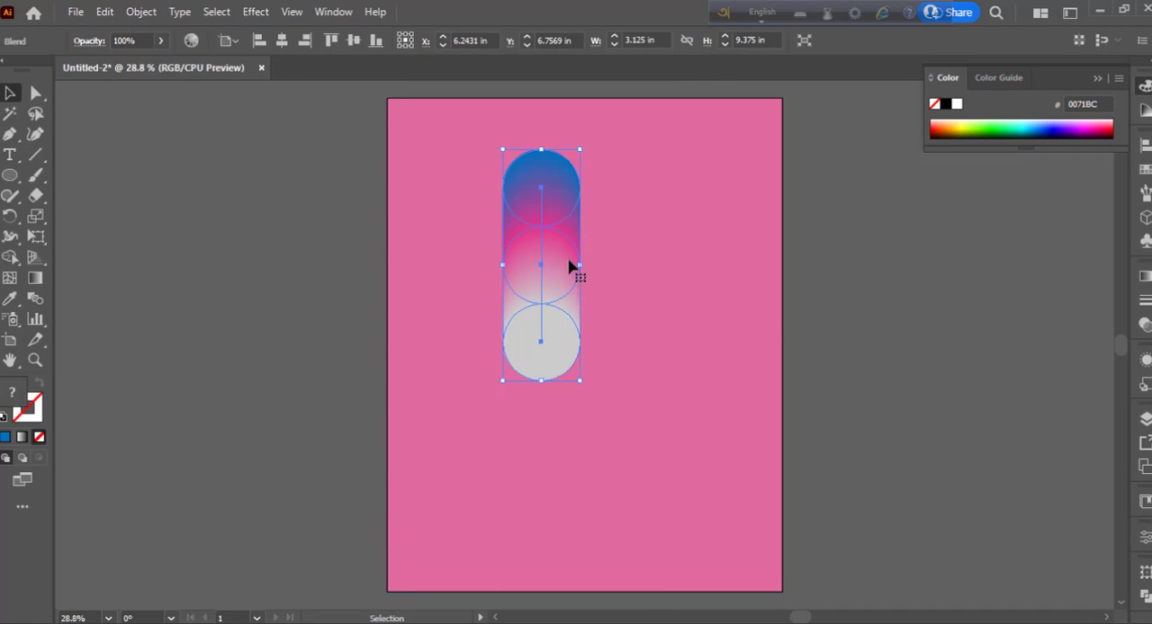
left_click_drag(570, 265, 979, 288)
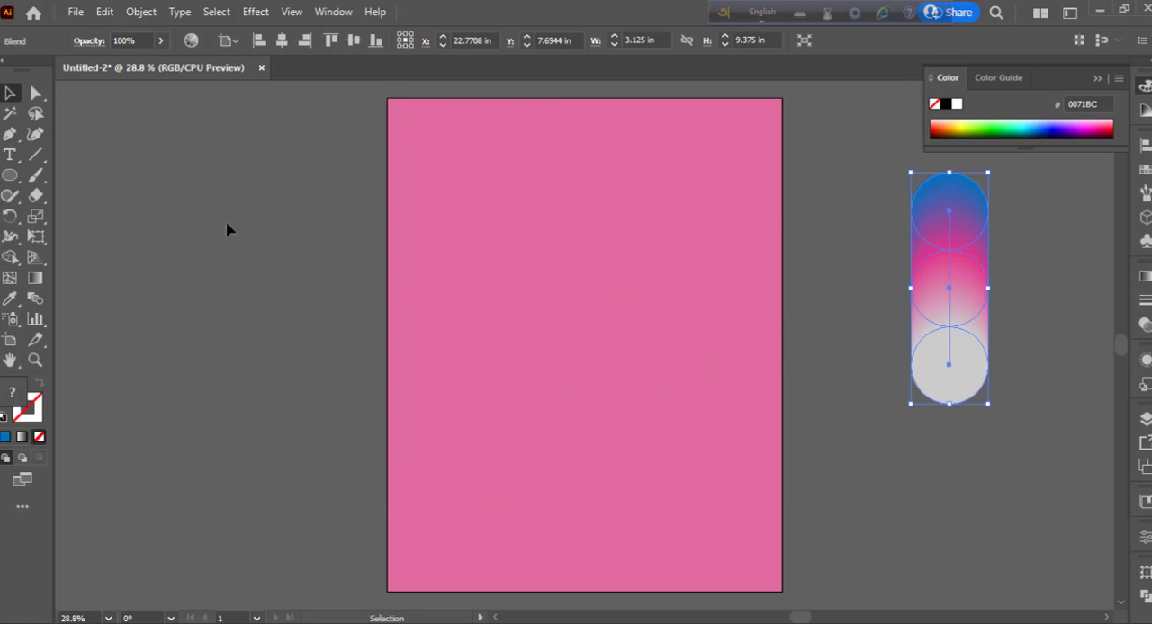
- Draw a straight horizontal line about 9.13 in long across the artboard with the Pen tool
left_click(10, 135)
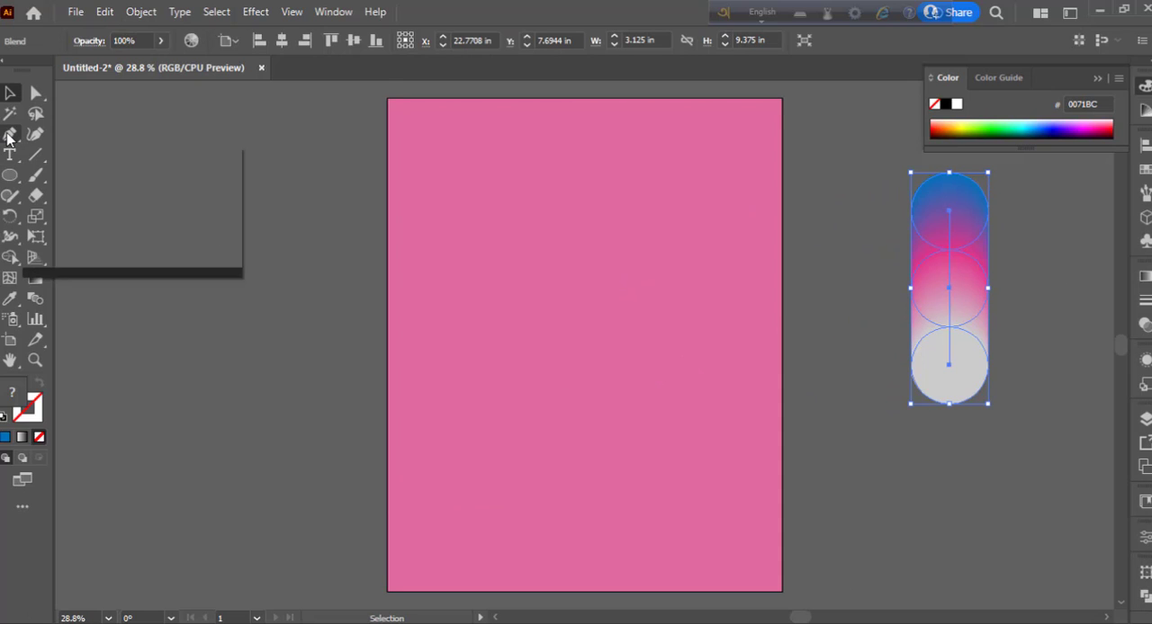
left_click(418, 289)
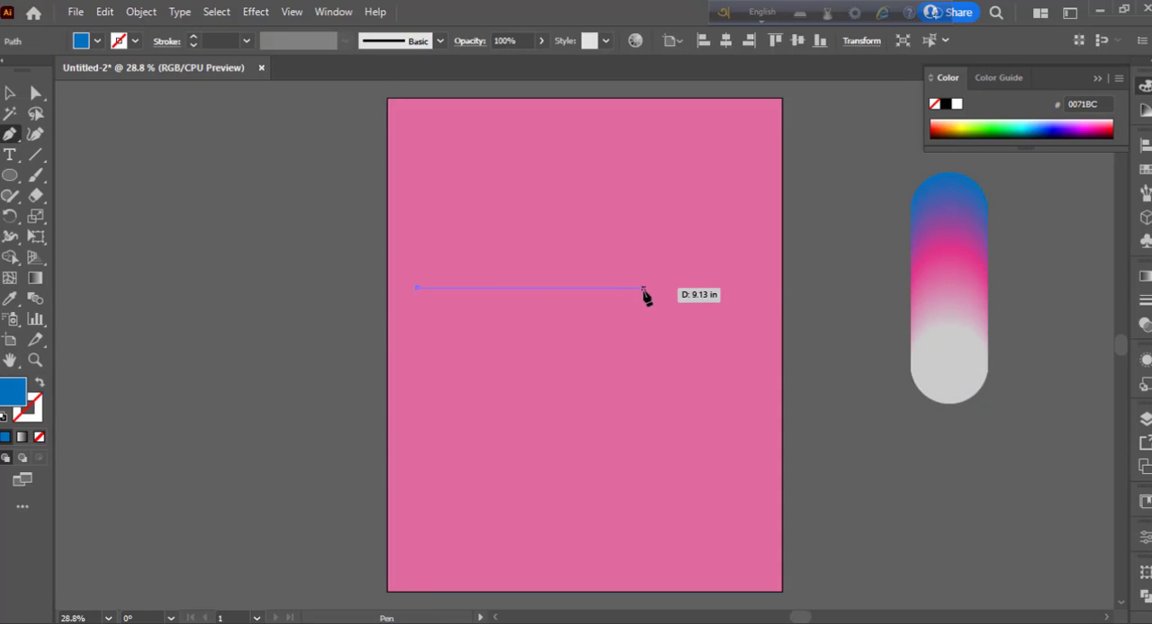
left_click(644, 296)
key("v")
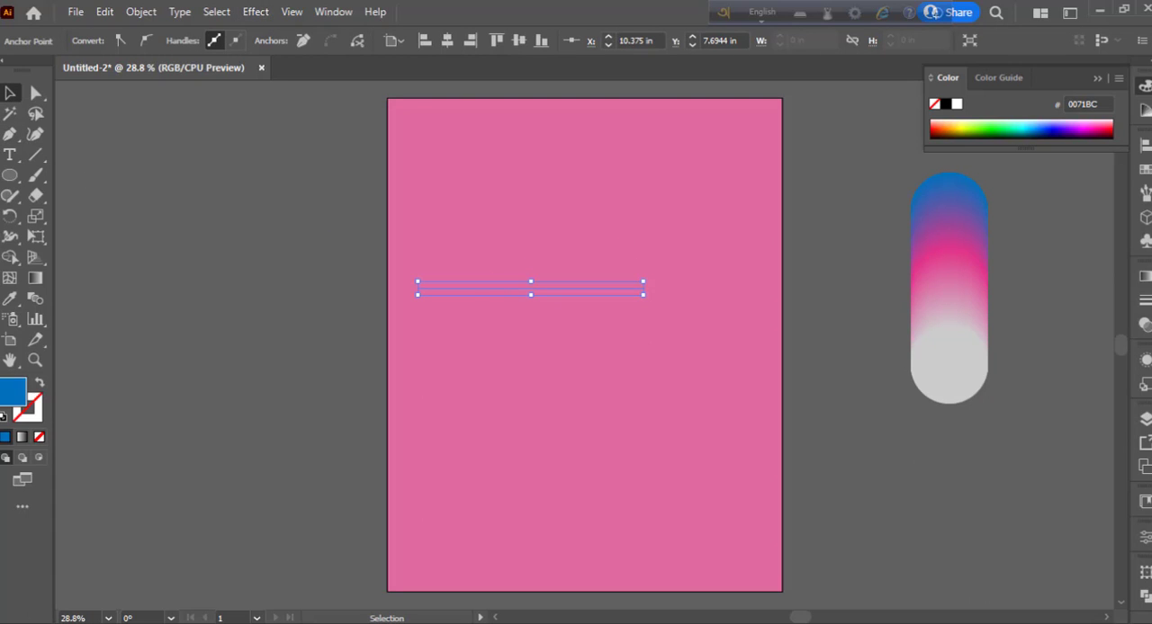
- Give the horizontal line a thick black stroke
left_click(1144, 300)
left_click(977, 294)
left_click(977, 294)
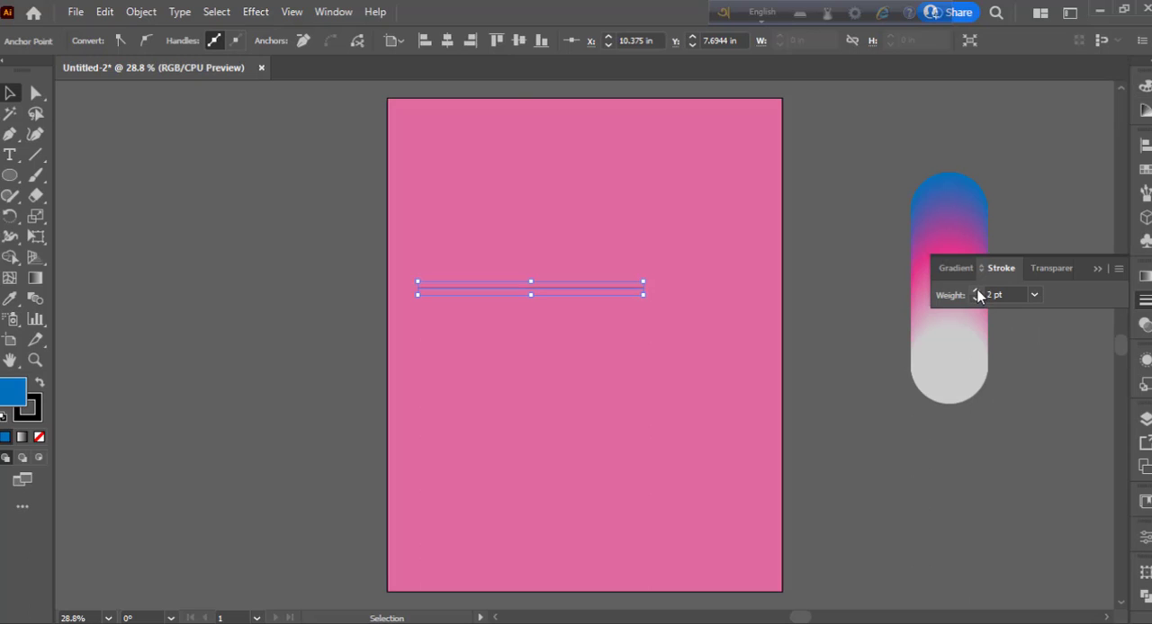
left_click(977, 294)
left_click(977, 295)
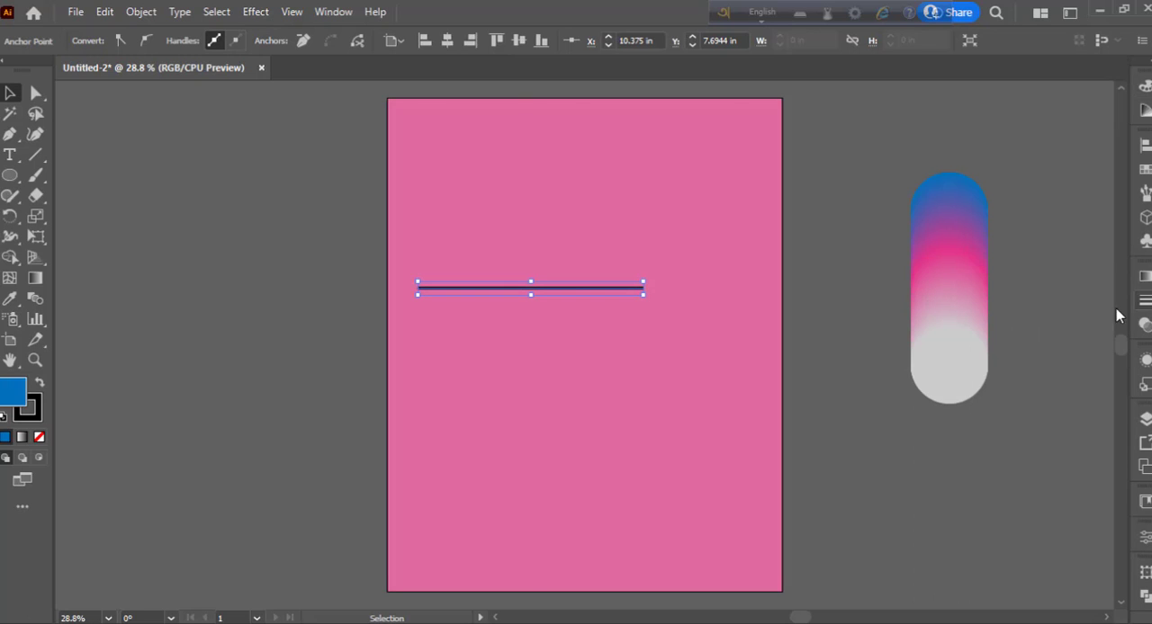
- Apply a Zig Zag effect to the line with smooth points and an absolute size of 1.1 in
left_click(255, 11)
mouse_move(335, 155)
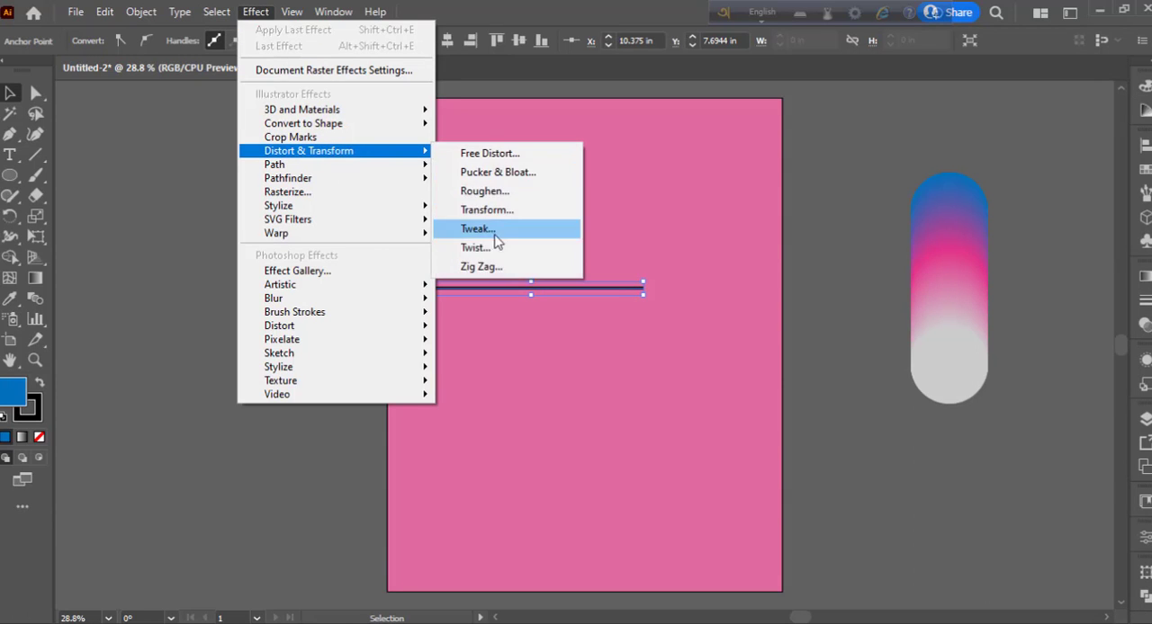
left_click(499, 266)
left_click_drag(529, 200, 779, 159)
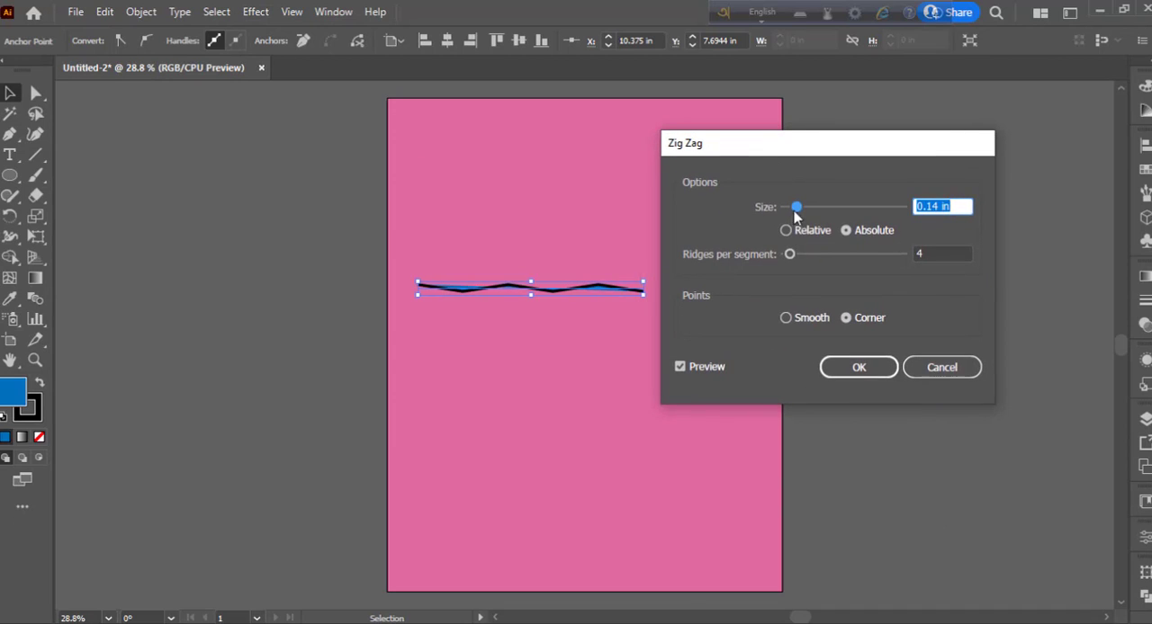
left_click(785, 318)
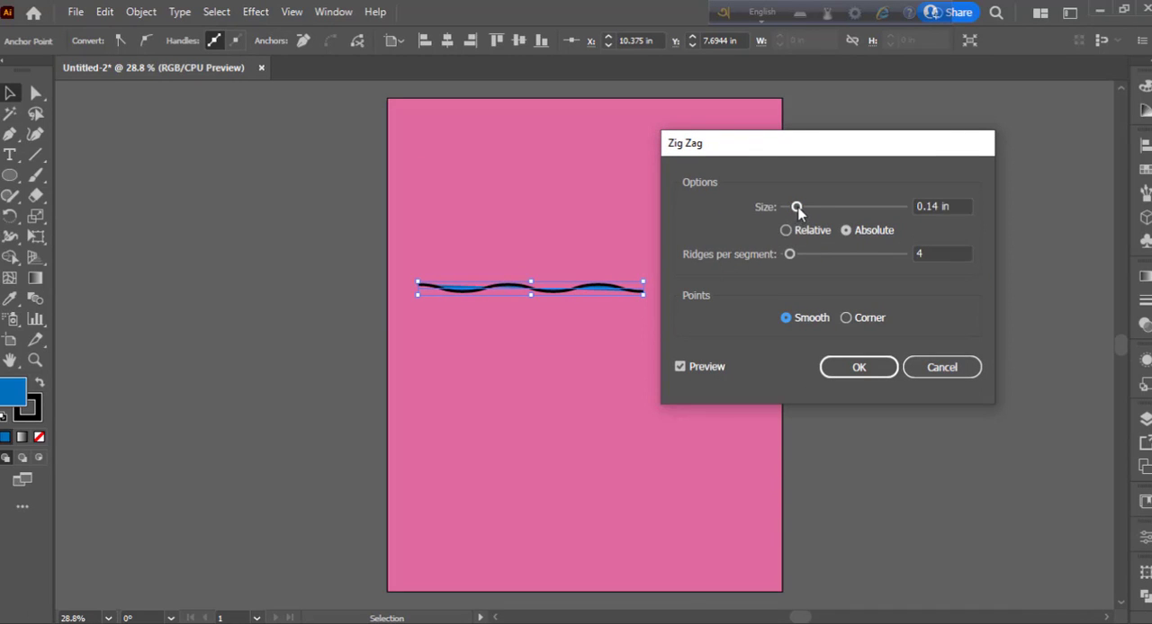
left_click_drag(797, 209, 877, 215)
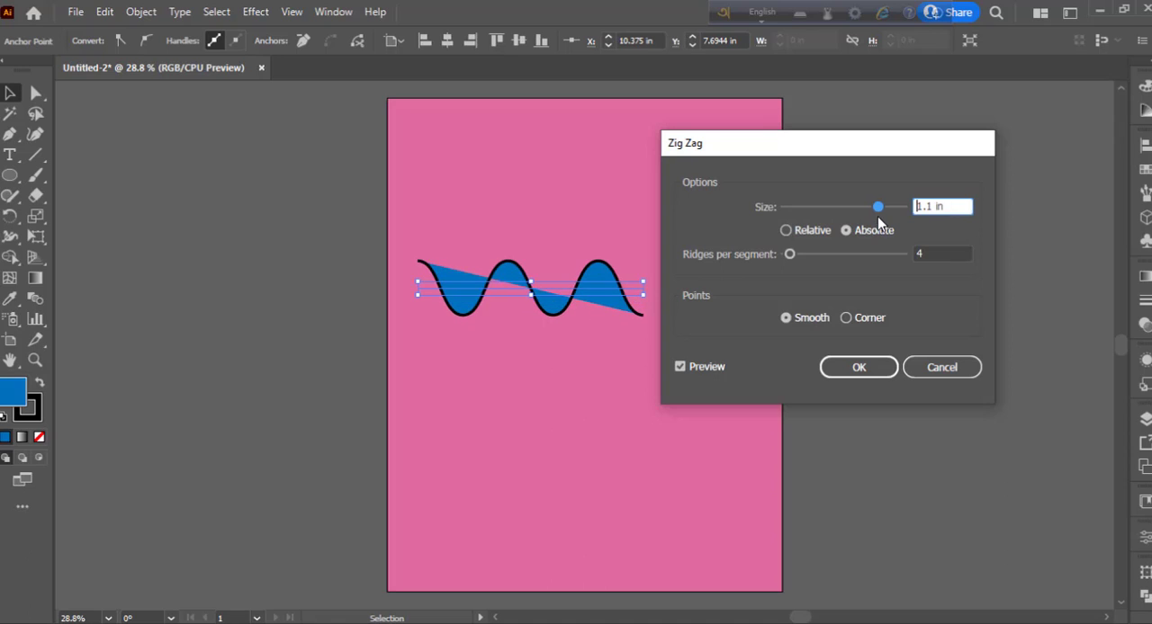
left_click(858, 367)
- Remove the wave's black stroke and swap its fill and stroke, leaving a blue outline with no fill
left_click(39, 410)
left_click(38, 436)
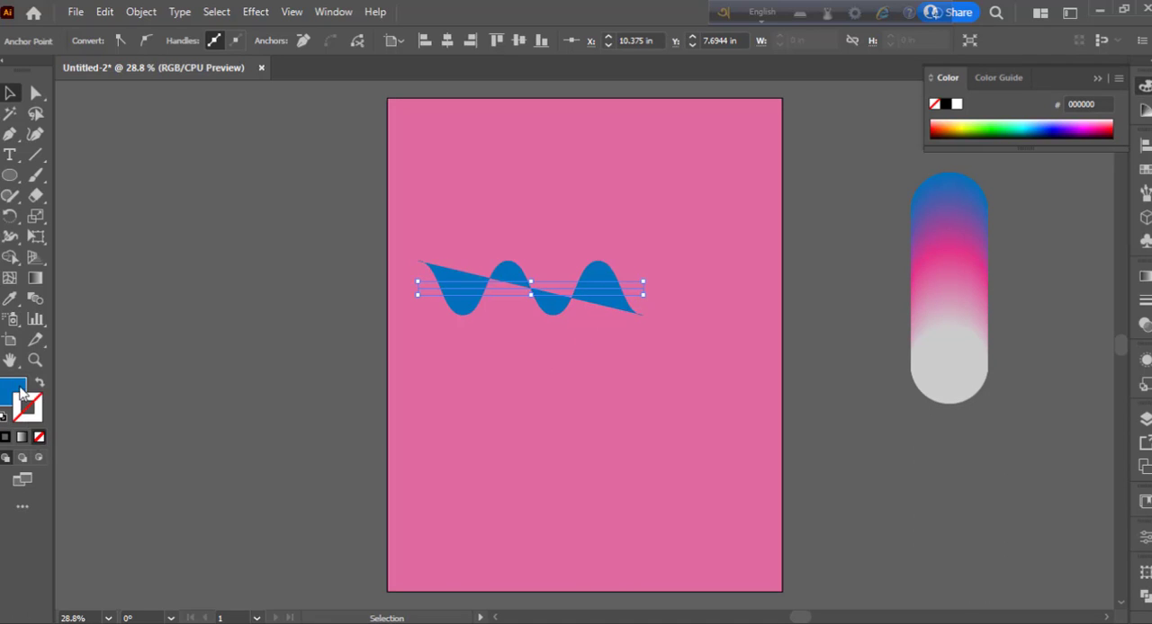
left_click(41, 385)
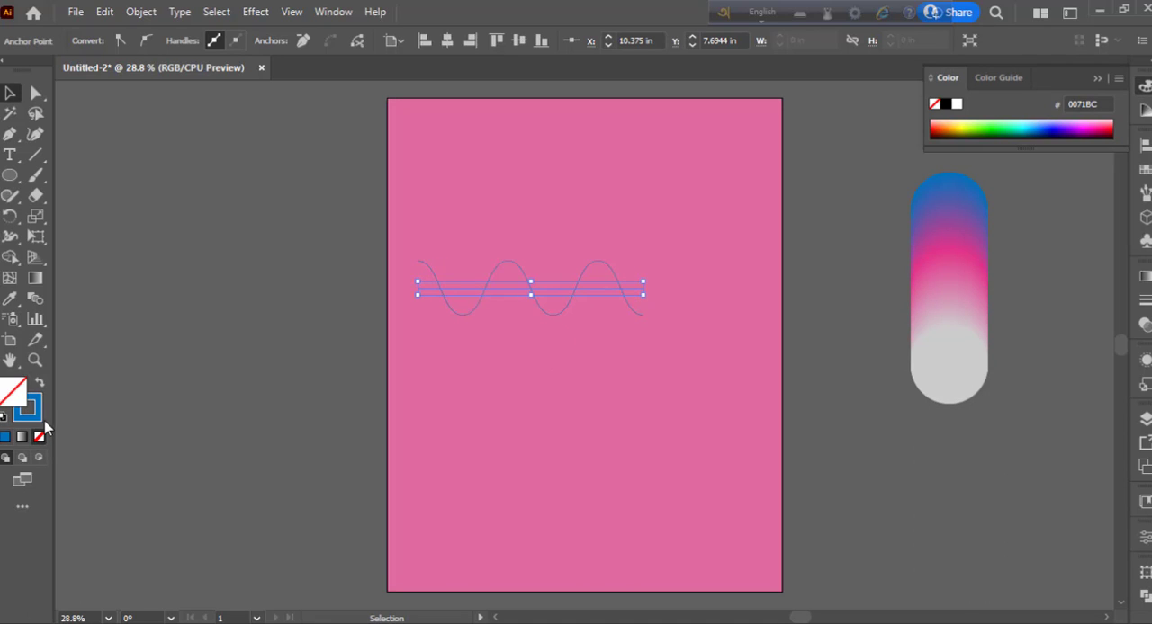
- Set the wave's stroke weight to 11 pt and move the wave toward the middle of the artboard
left_click(1145, 301)
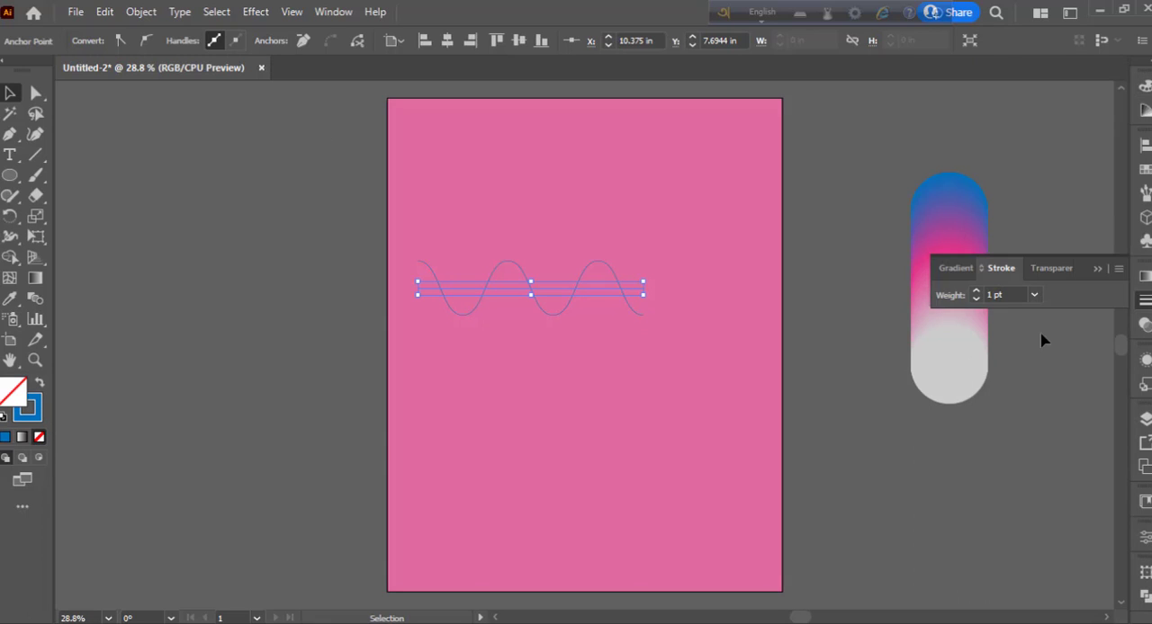
left_click(978, 292)
left_click(978, 293)
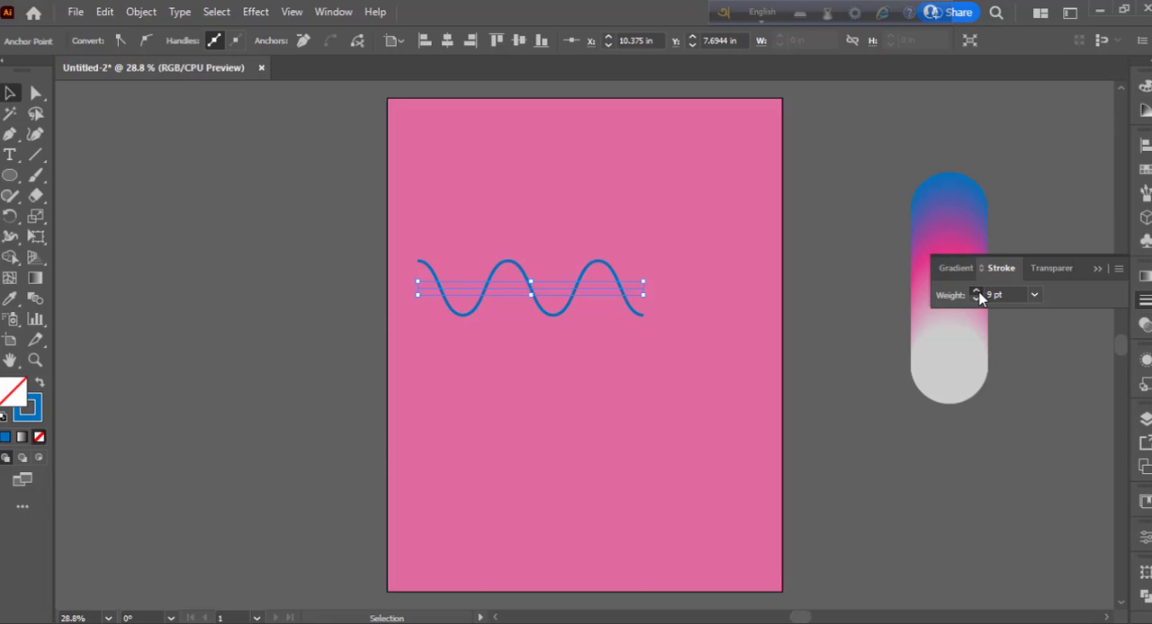
left_click(1143, 303)
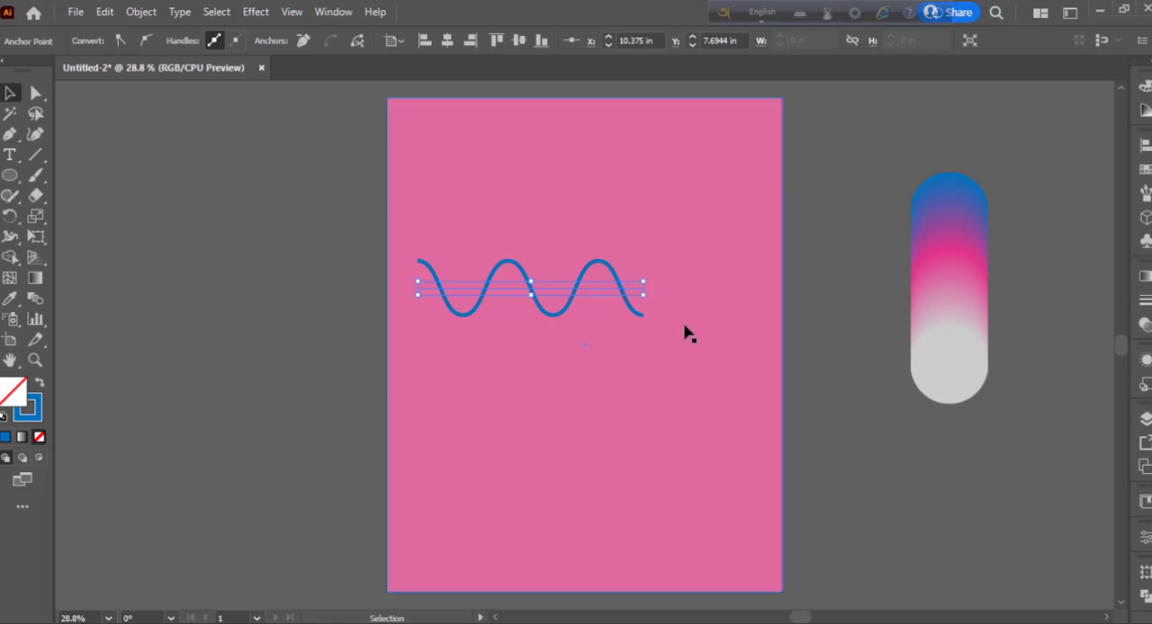
left_click_drag(591, 283, 641, 315)
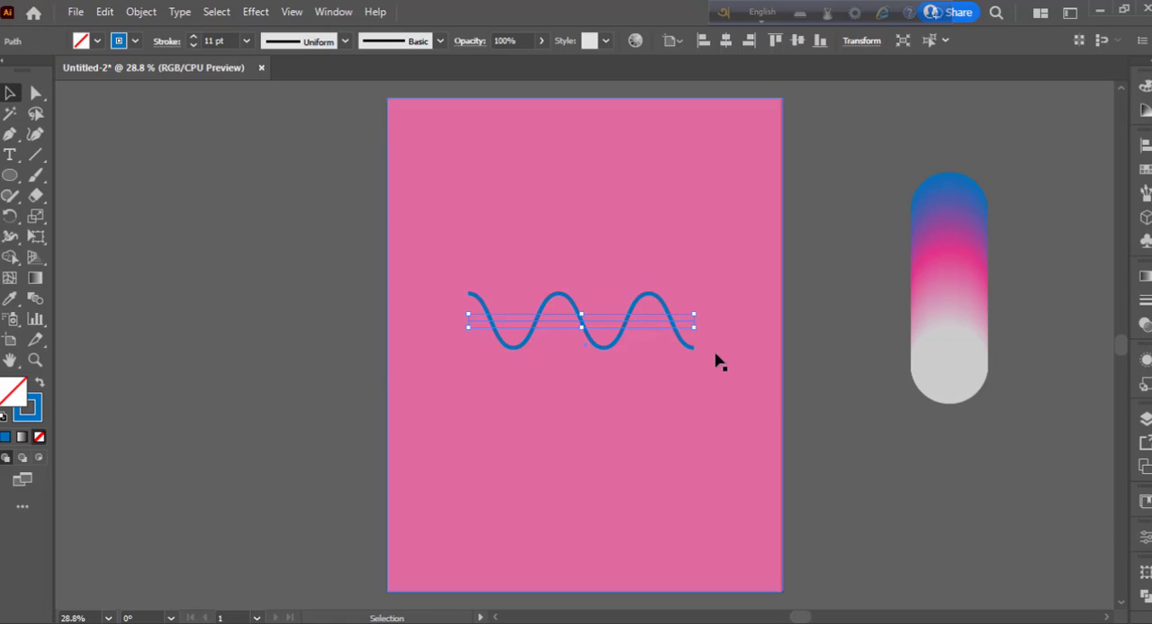
- Rotate the blue wave so it descends diagonally across the artboard and stretch it at both ends
left_click_drag(700, 347, 685, 428)
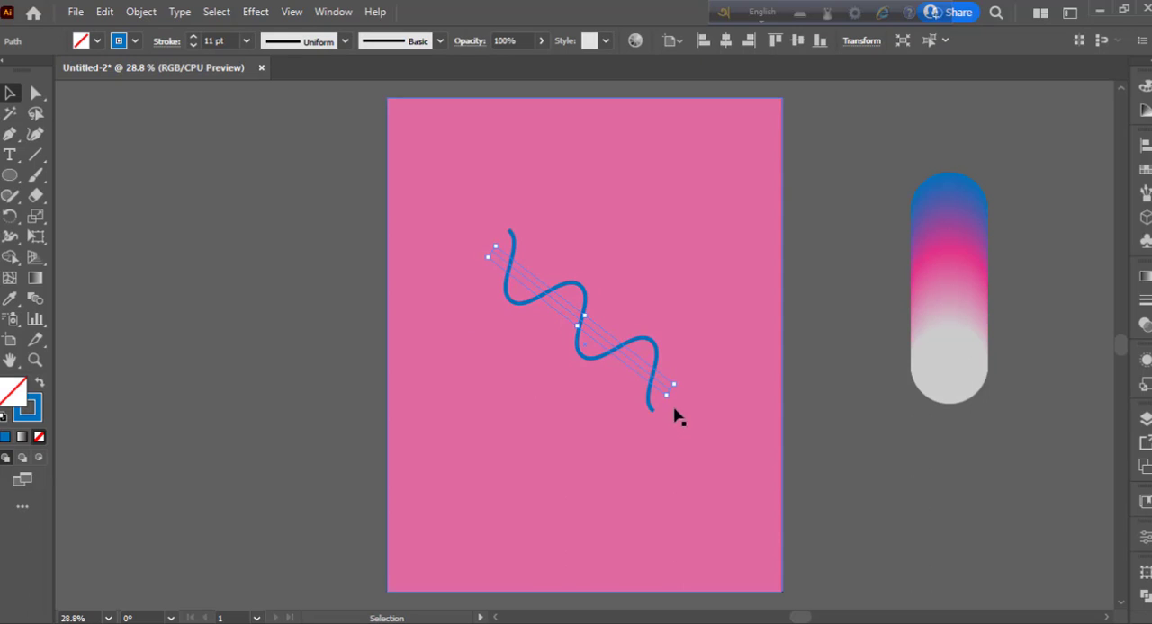
left_click_drag(489, 247, 430, 205)
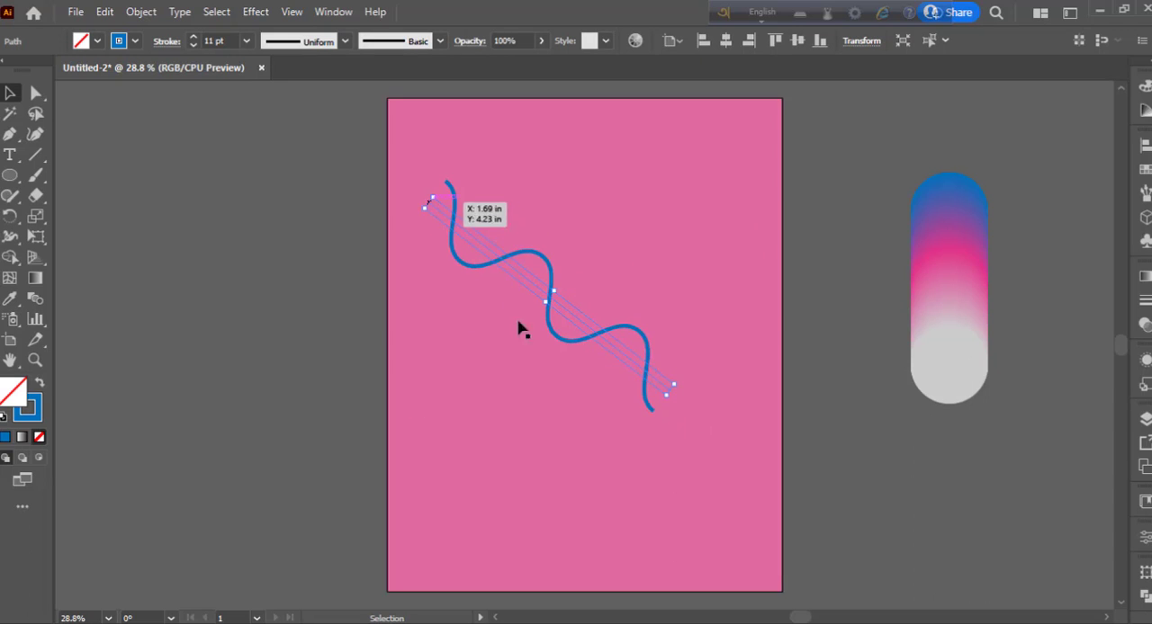
left_click_drag(674, 386, 697, 475)
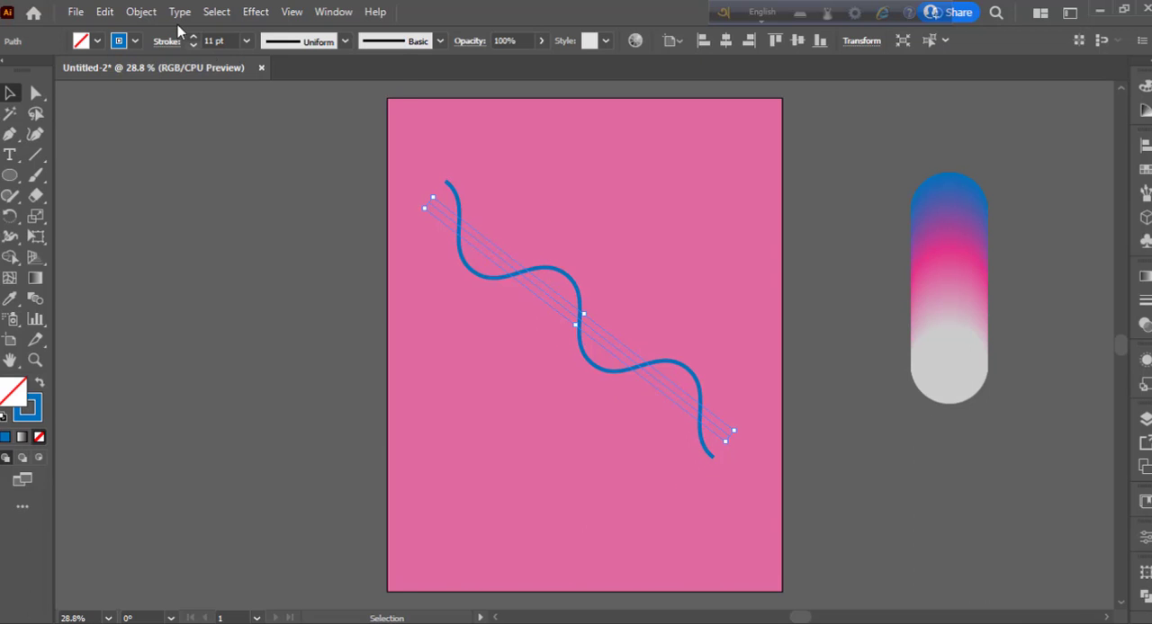
- Expand the wave's appearance and replace the circle blend's spine with the wavy path
left_click(141, 12)
left_click(225, 227)
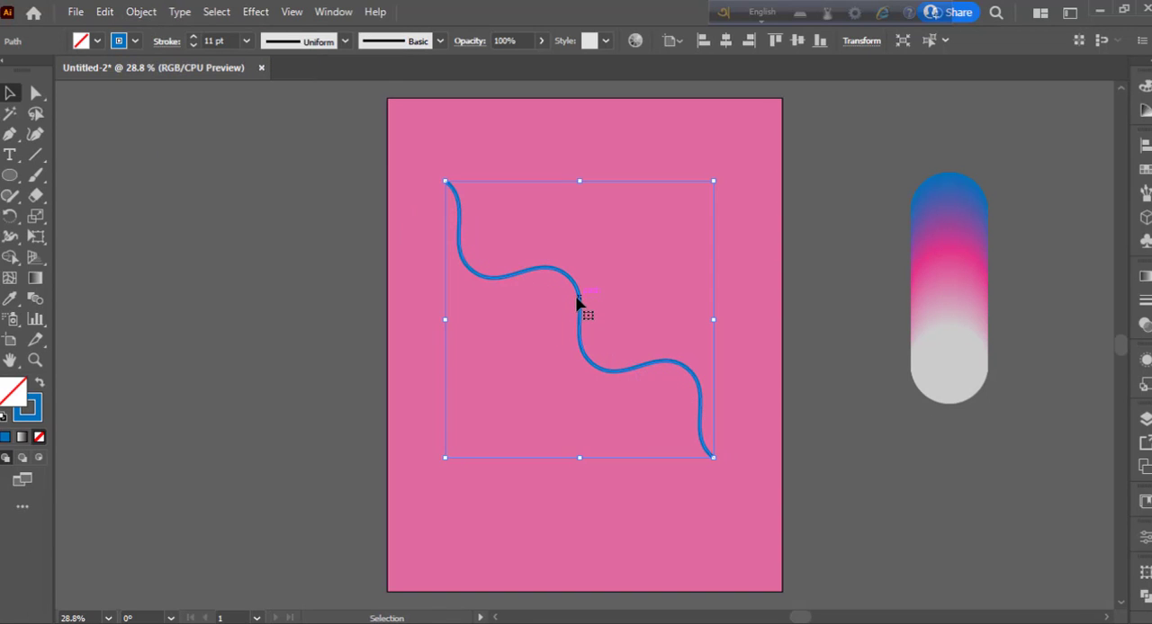
left_click(945, 288, "shift")
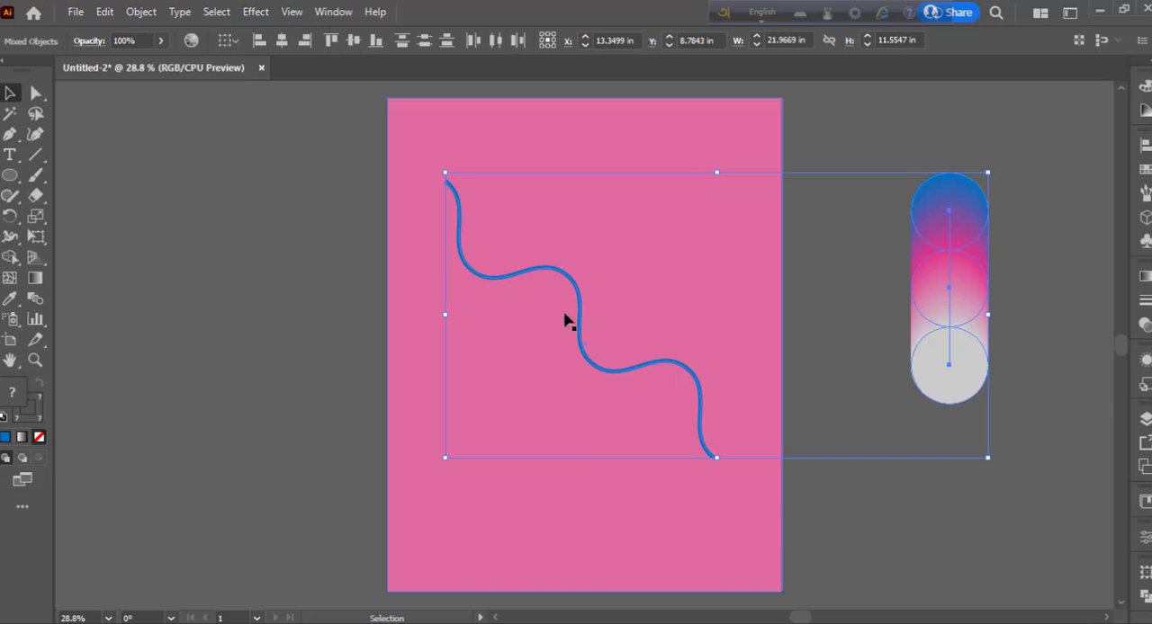
left_click(141, 12)
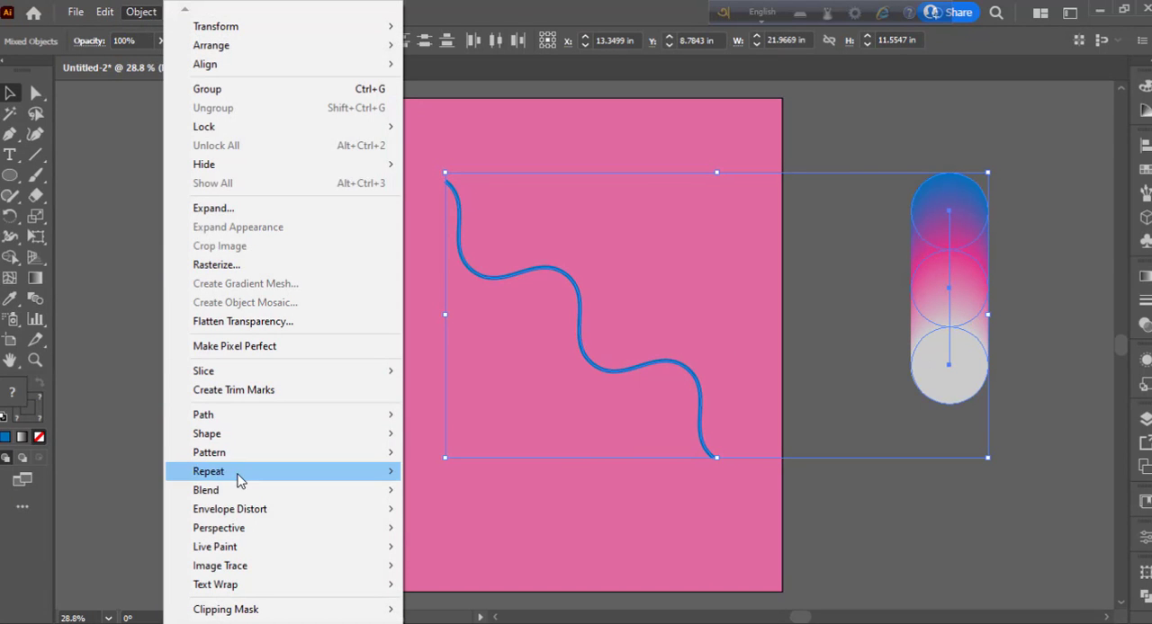
mouse_move(245, 493)
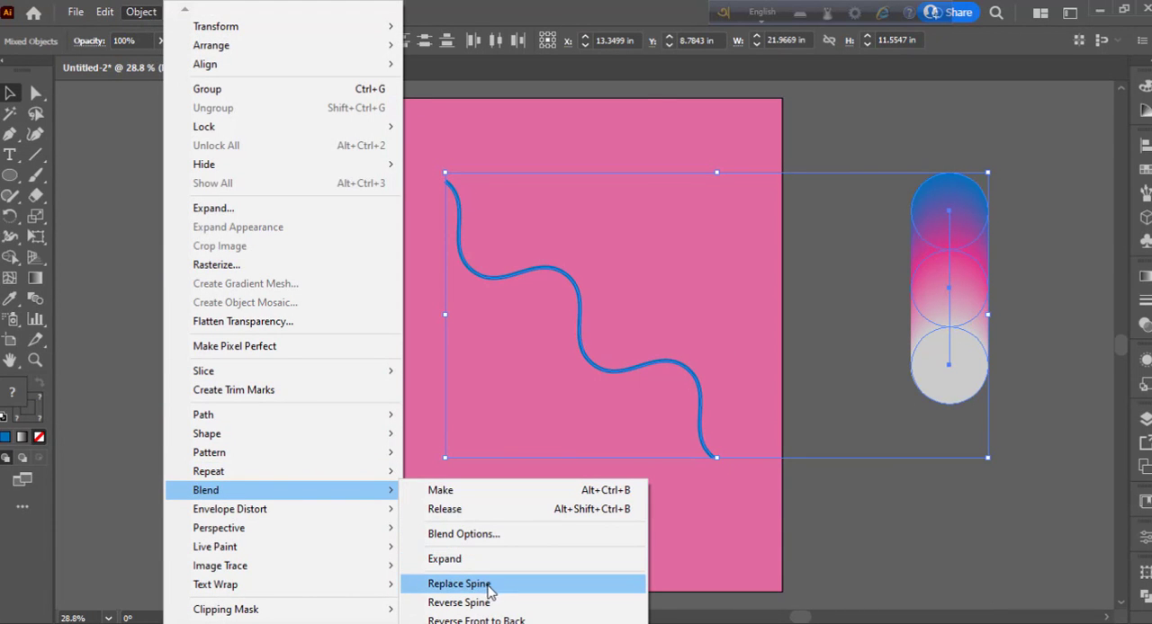
left_click(490, 587)
- Reflect the blend across a vertical axis, with the grey end at the artboard's upper right and the blue end at its lower left
right_click(586, 318)
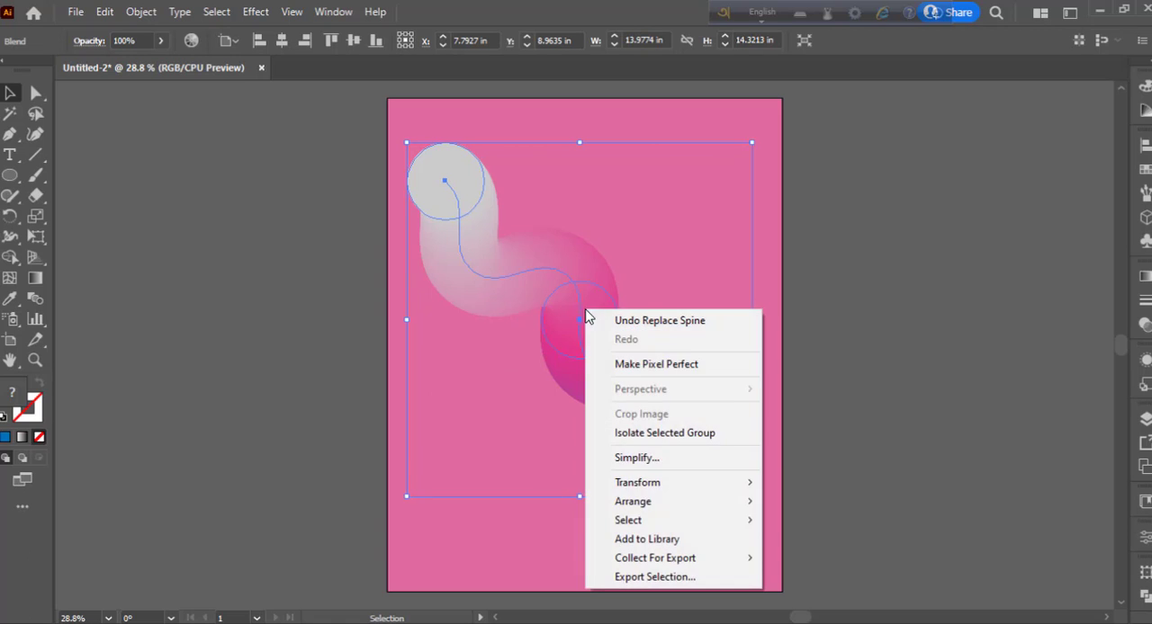
mouse_move(699, 491)
left_click(806, 547)
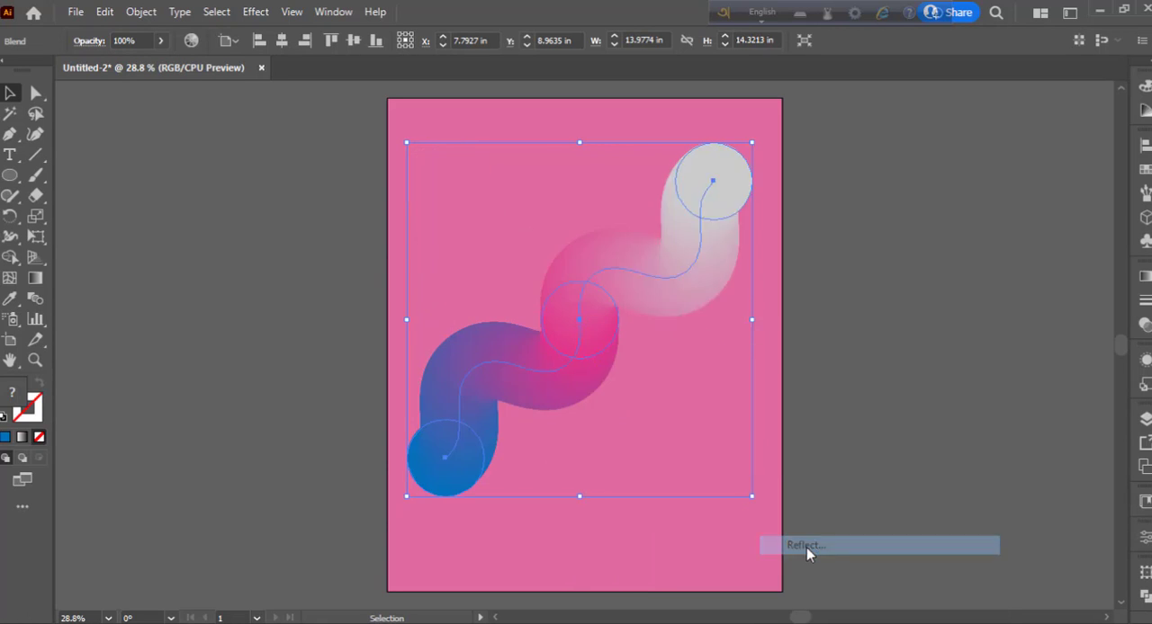
left_click(767, 440)
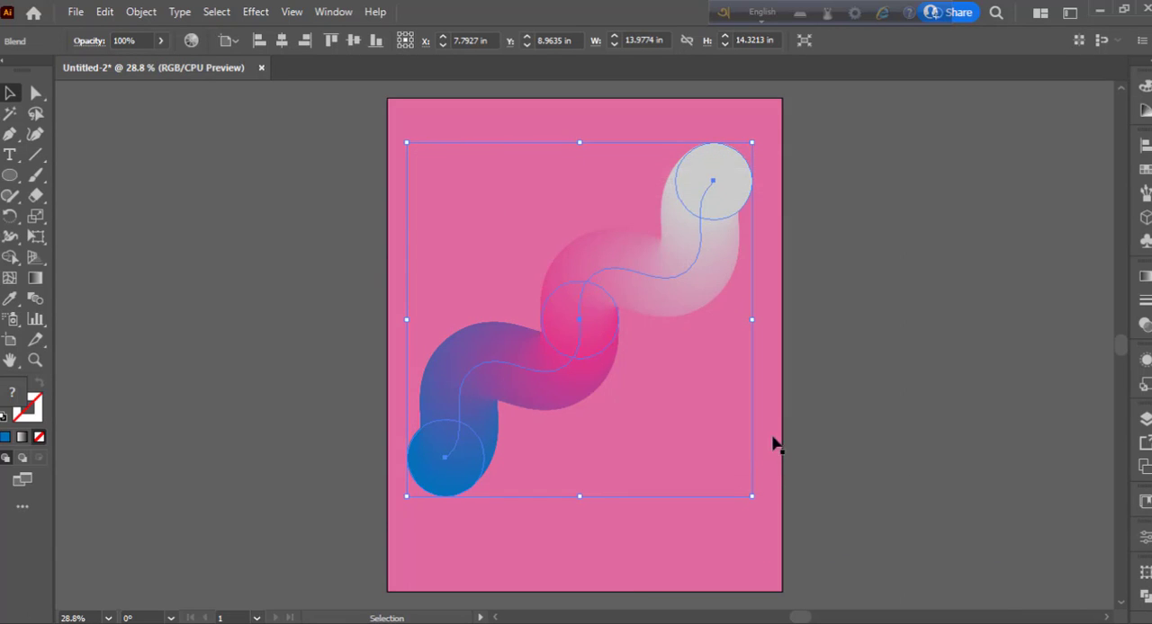
- Exaggerate the blend's bends with the Curvature tool by moving three inner spine anchors outward
left_click(35, 137)
left_click(471, 376)
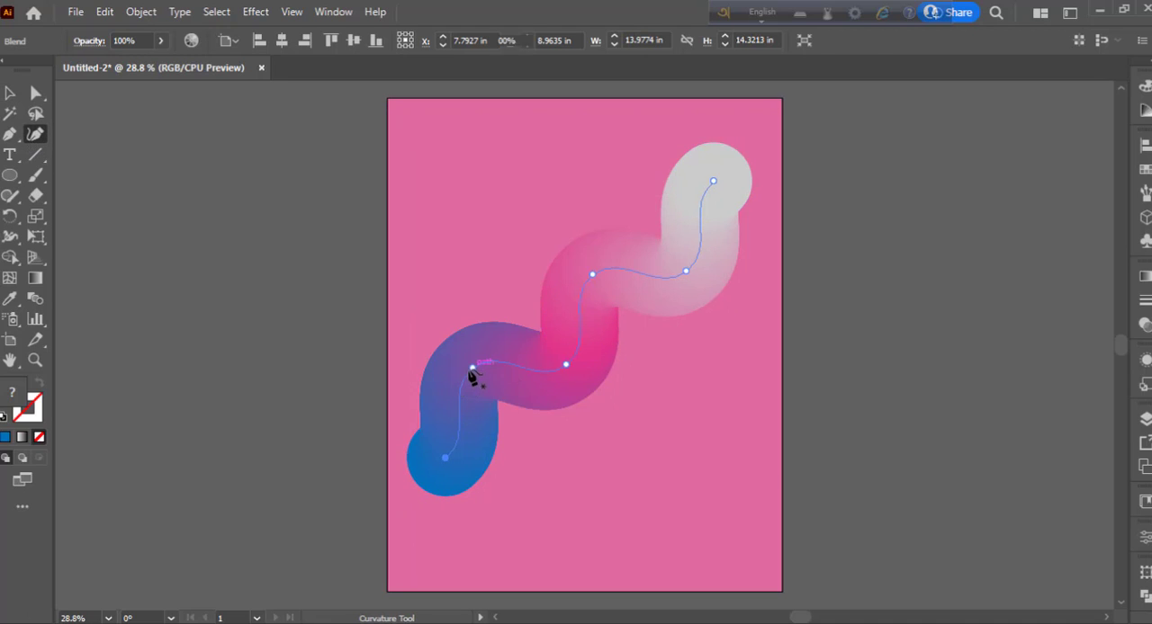
left_click_drag(471, 376, 455, 342)
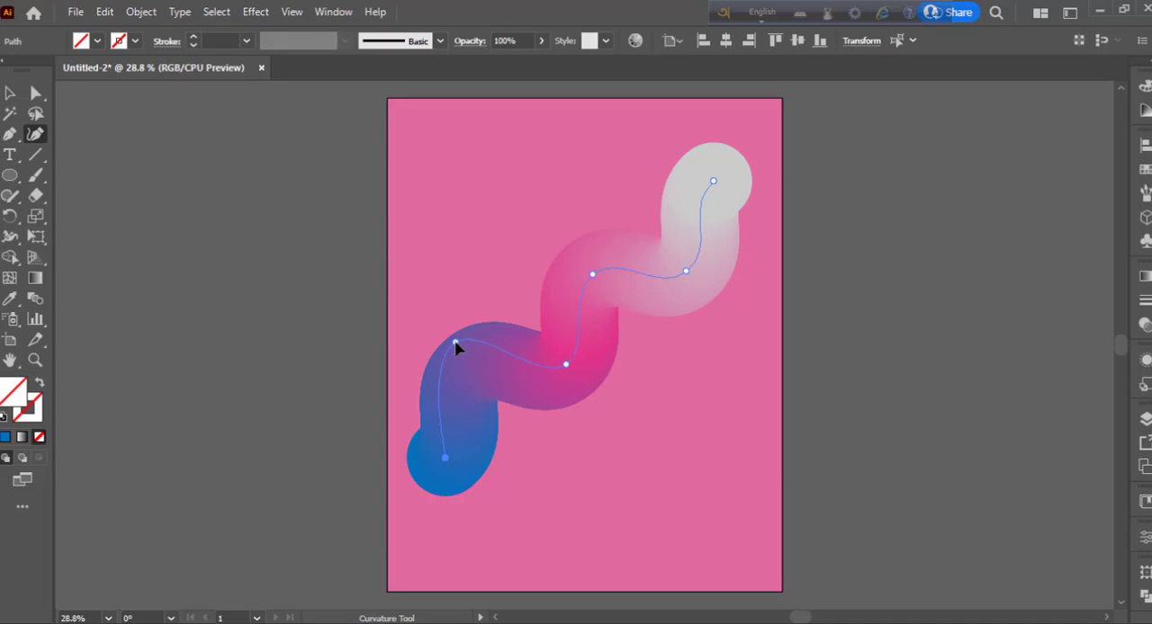
left_click_drag(566, 366, 589, 397)
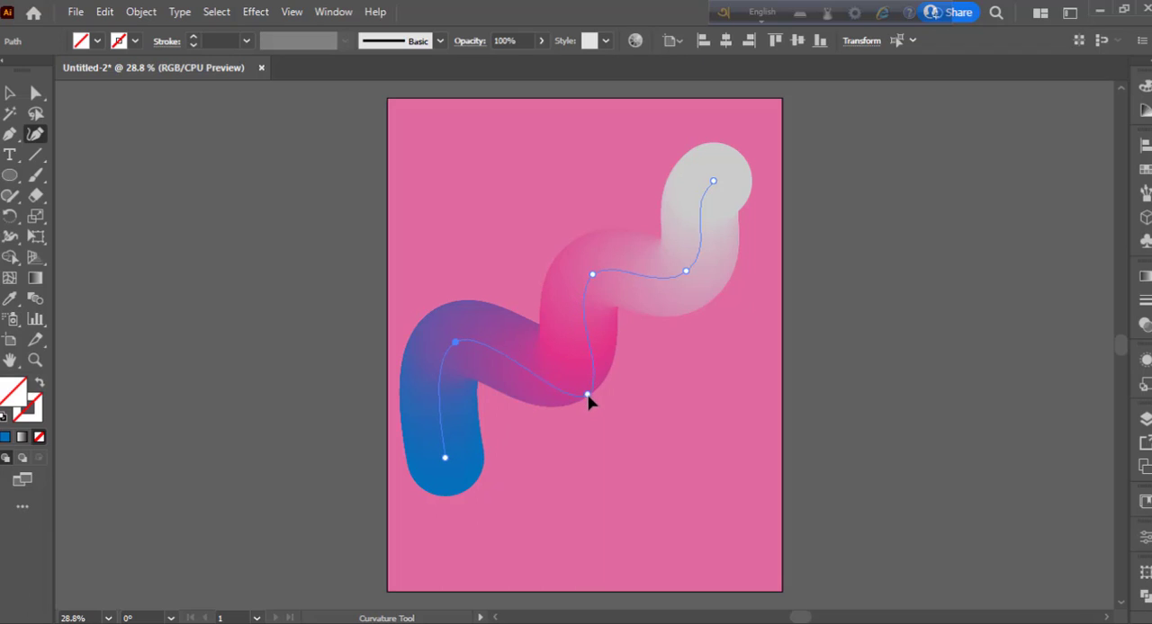
left_click_drag(592, 274, 576, 246)
- Shift the spine's grey end anchor slightly left and its blue end anchor slightly right
left_click_drag(714, 182, 695, 180)
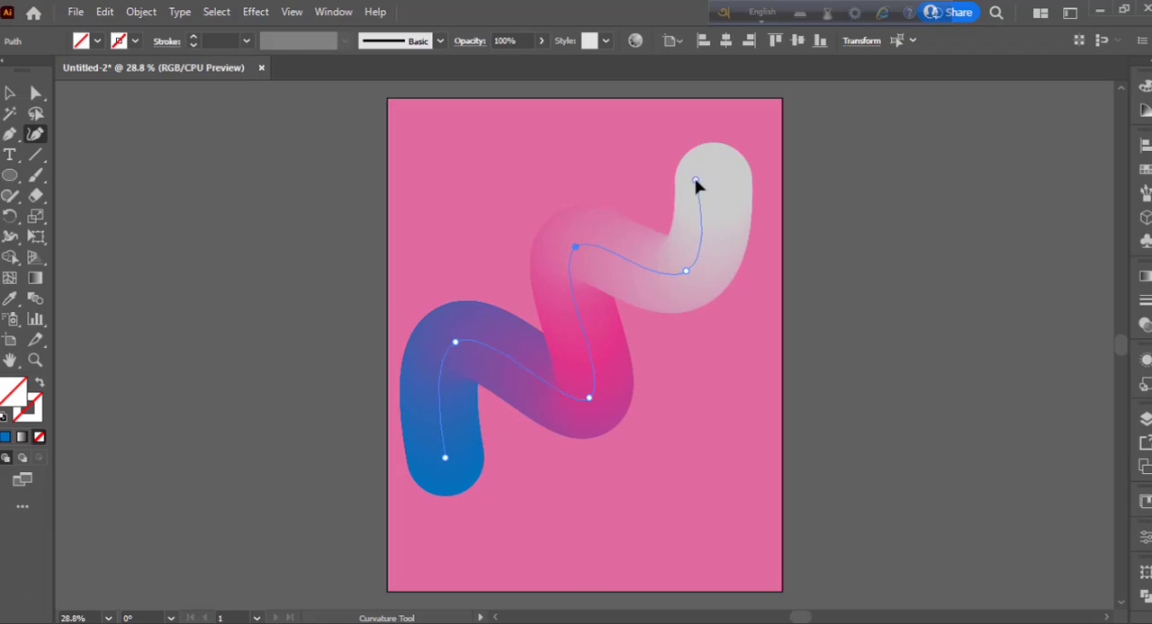
left_click(696, 180)
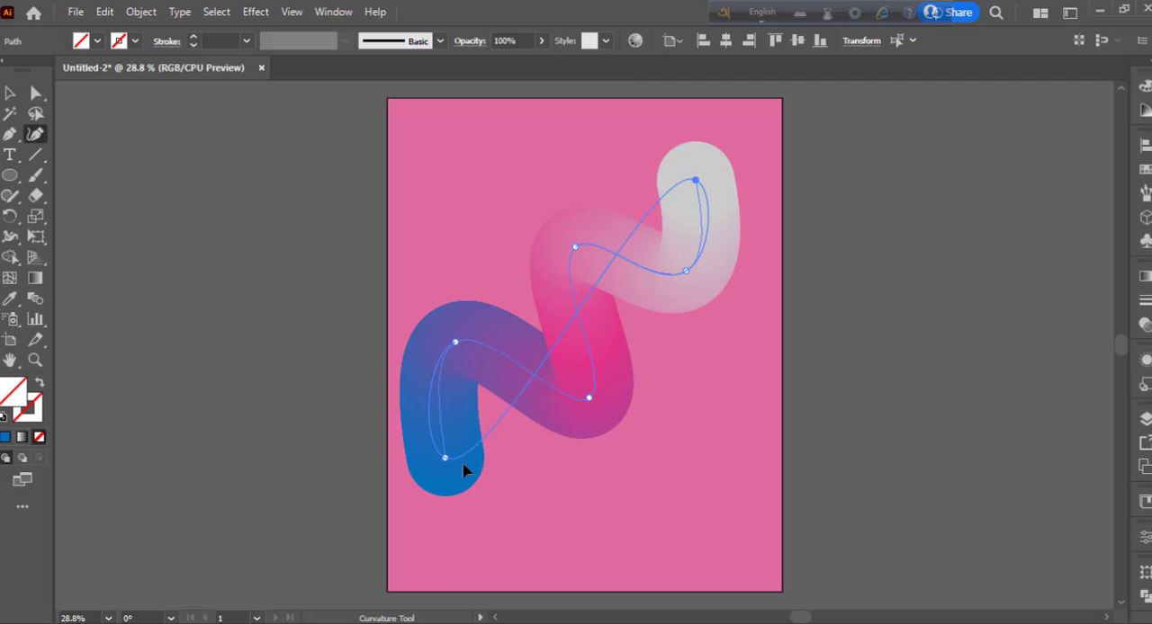
left_click_drag(463, 466, 478, 464)
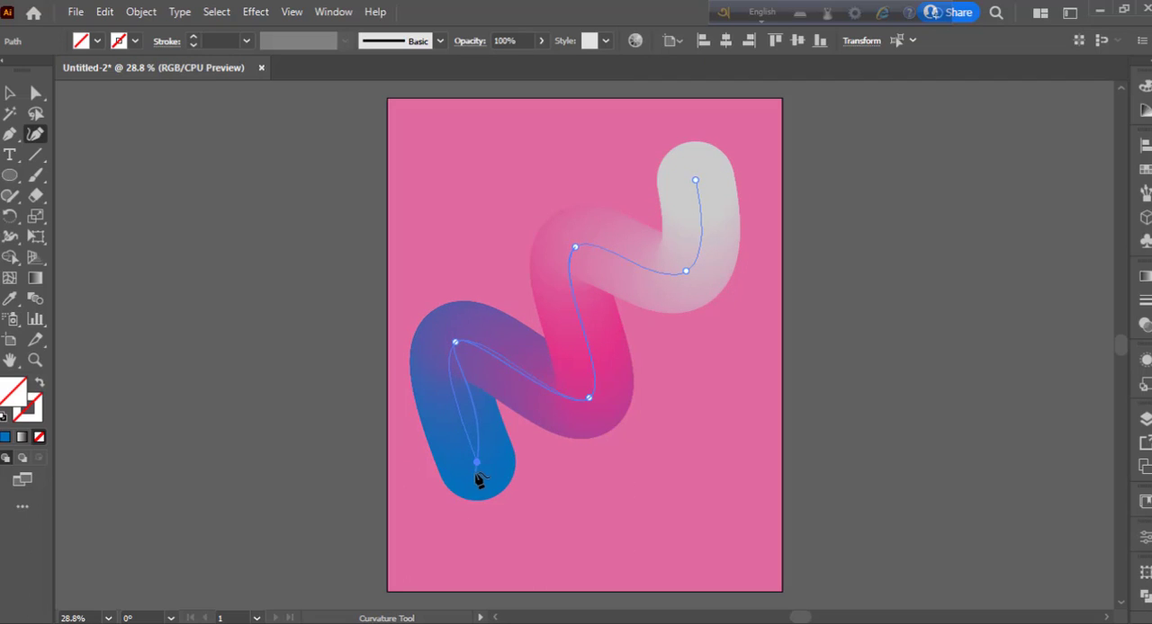
left_click(477, 464)
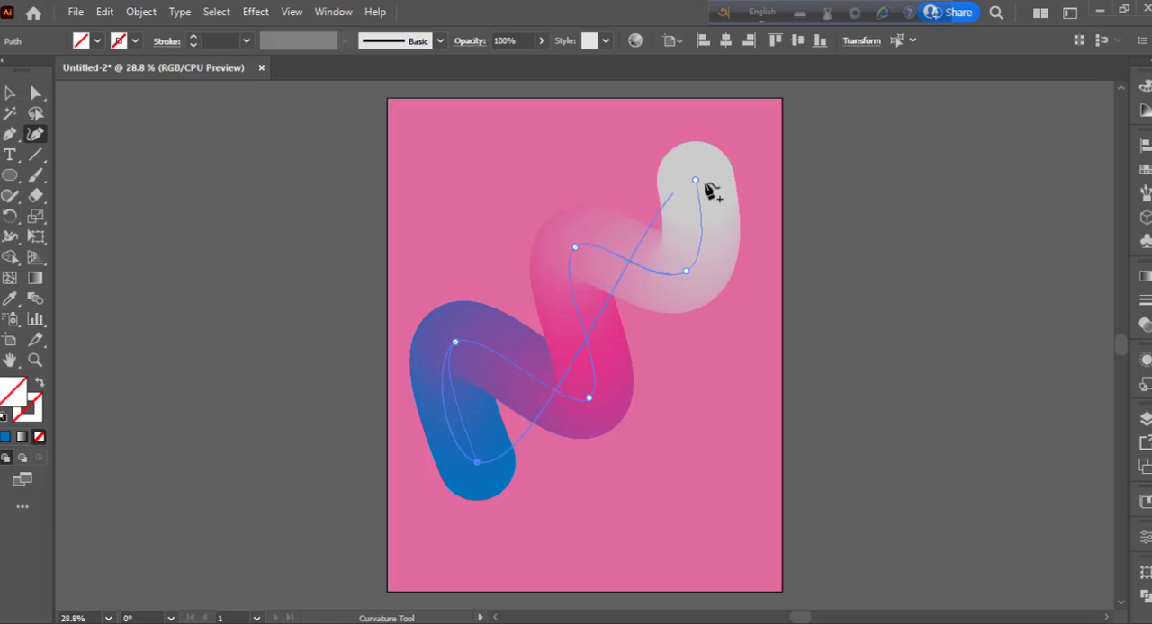
left_click_drag(696, 181, 687, 177)
- Extend the spine from its grey end, looping over the pink bend and down toward the artboard's lower right
left_click(686, 176)
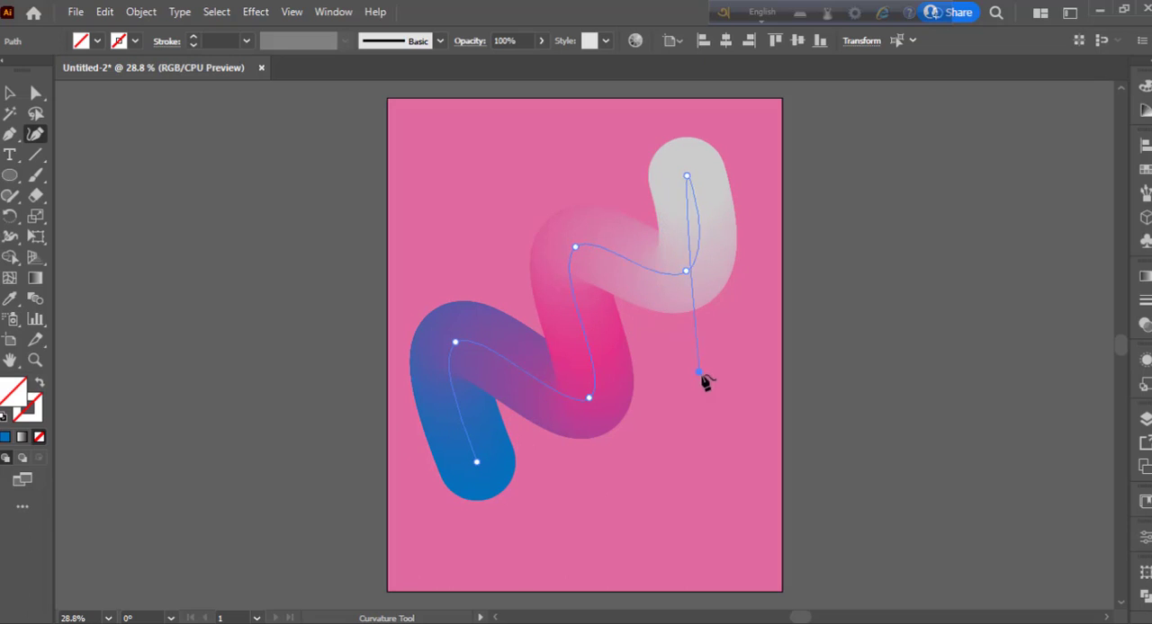
left_click(541, 219)
left_click_drag(542, 219, 558, 198)
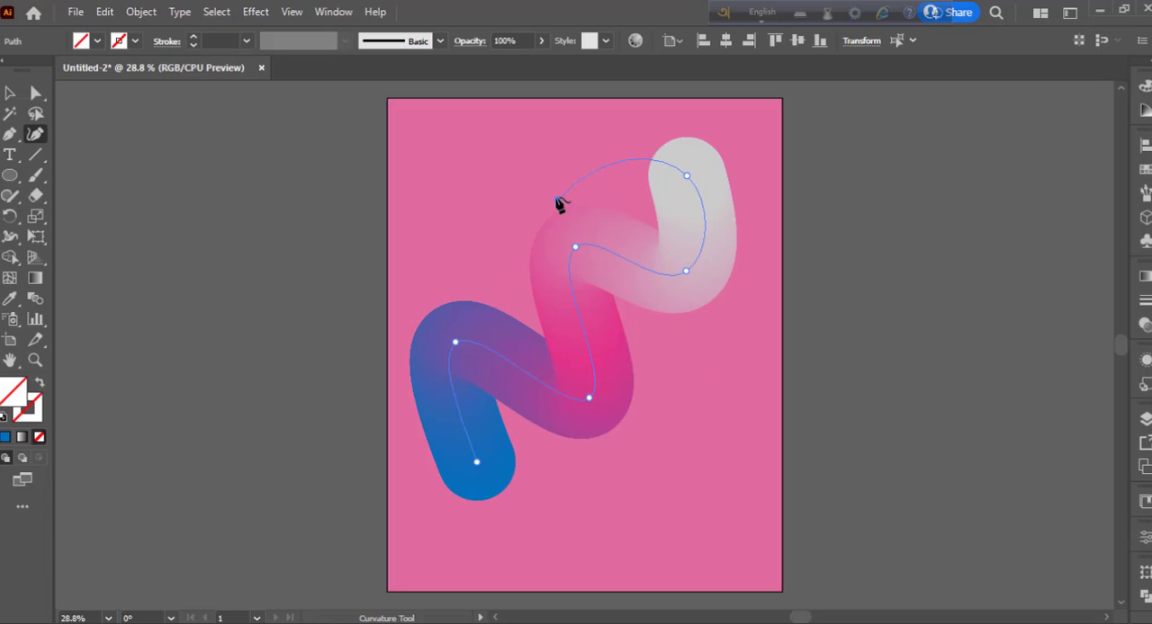
left_click(670, 378)
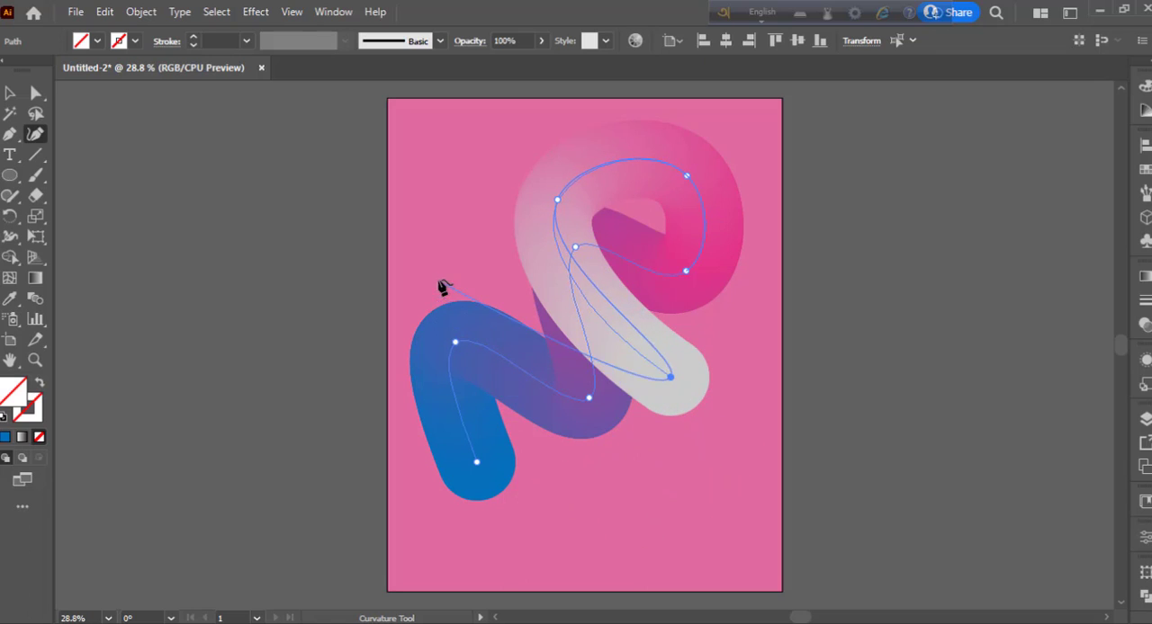
- Try to extend the spine toward the artboard's right edge and undo the added points
left_click(788, 309)
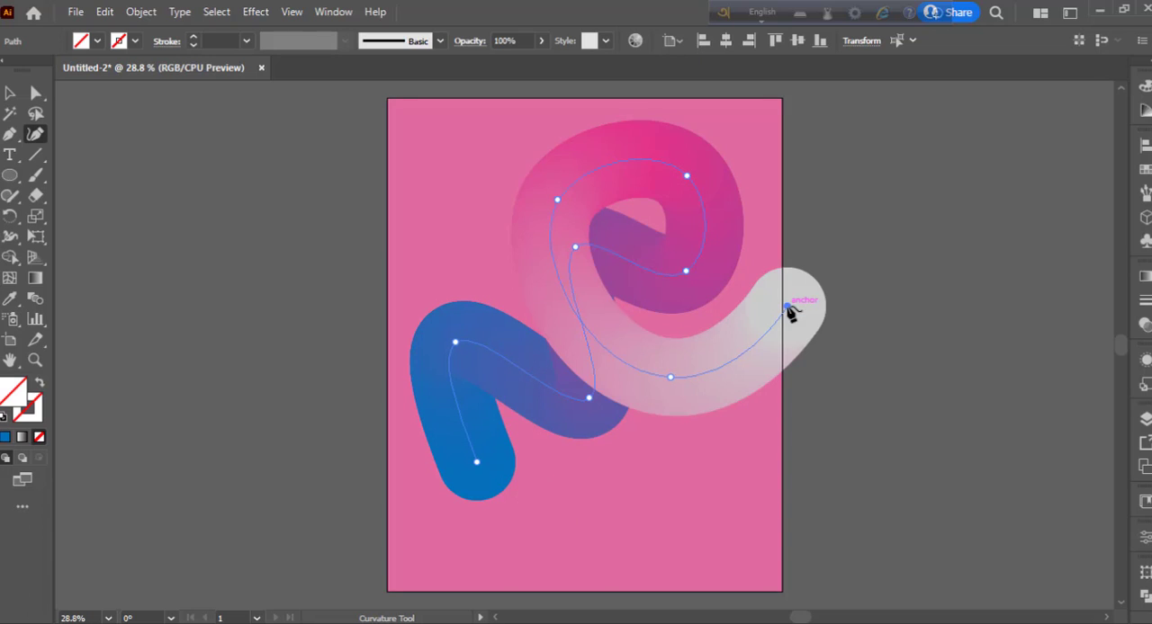
key("ctrl+z")
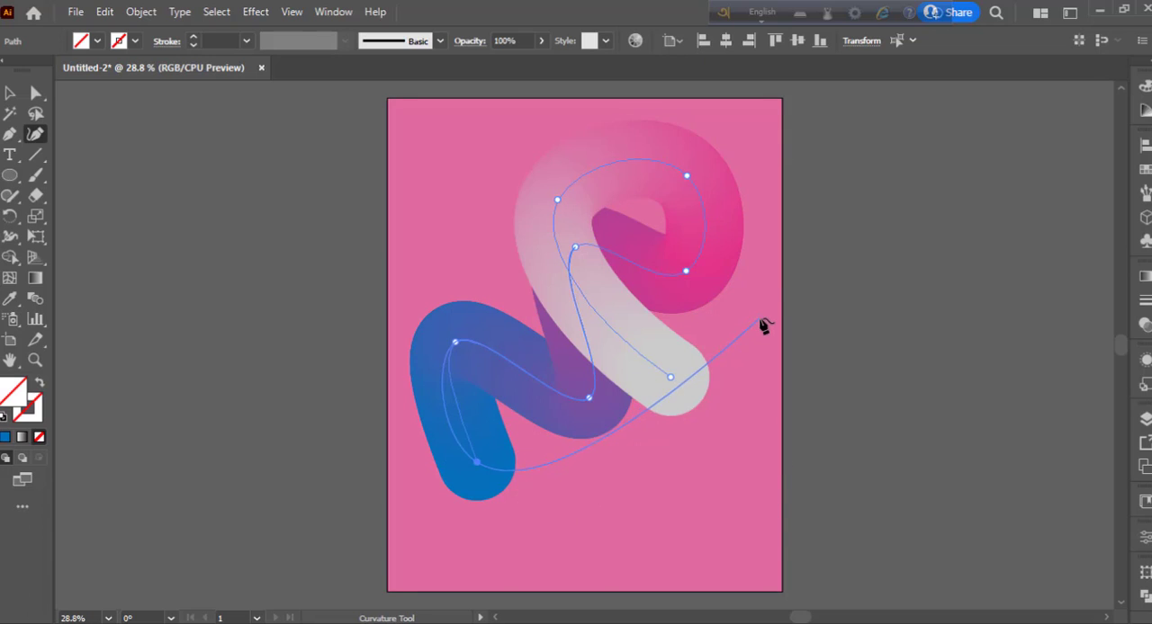
left_click(761, 319)
key("ctrl+z")
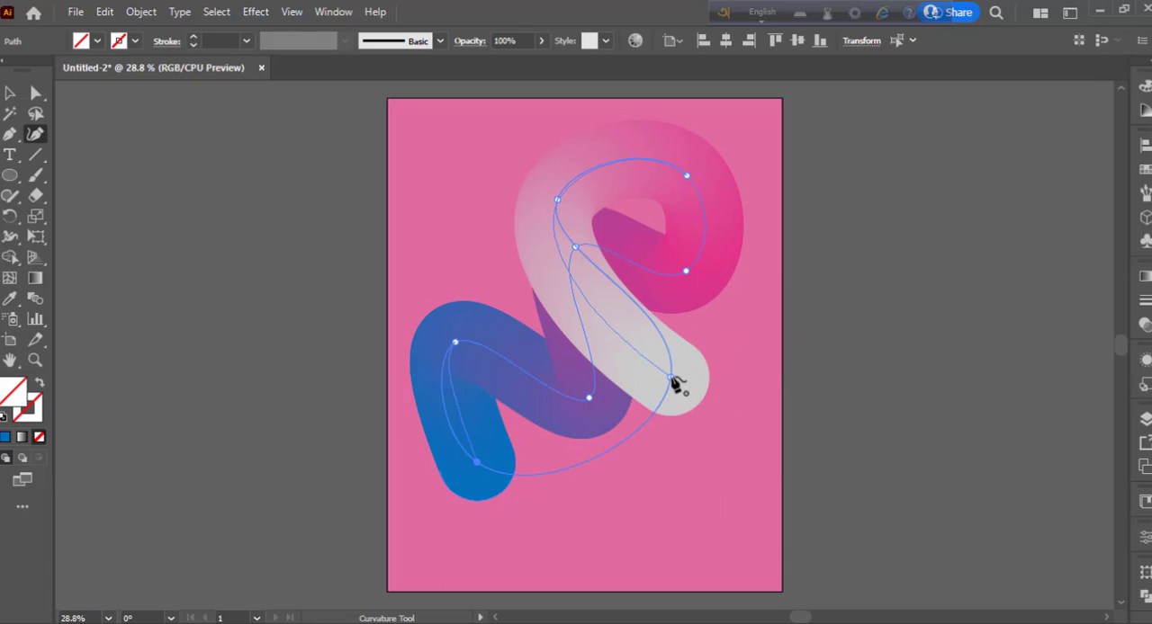
- Close the spine from the blue end to the grey end, pull that anchor down and right, and deselect the blend
left_click_drag(671, 378, 708, 423)
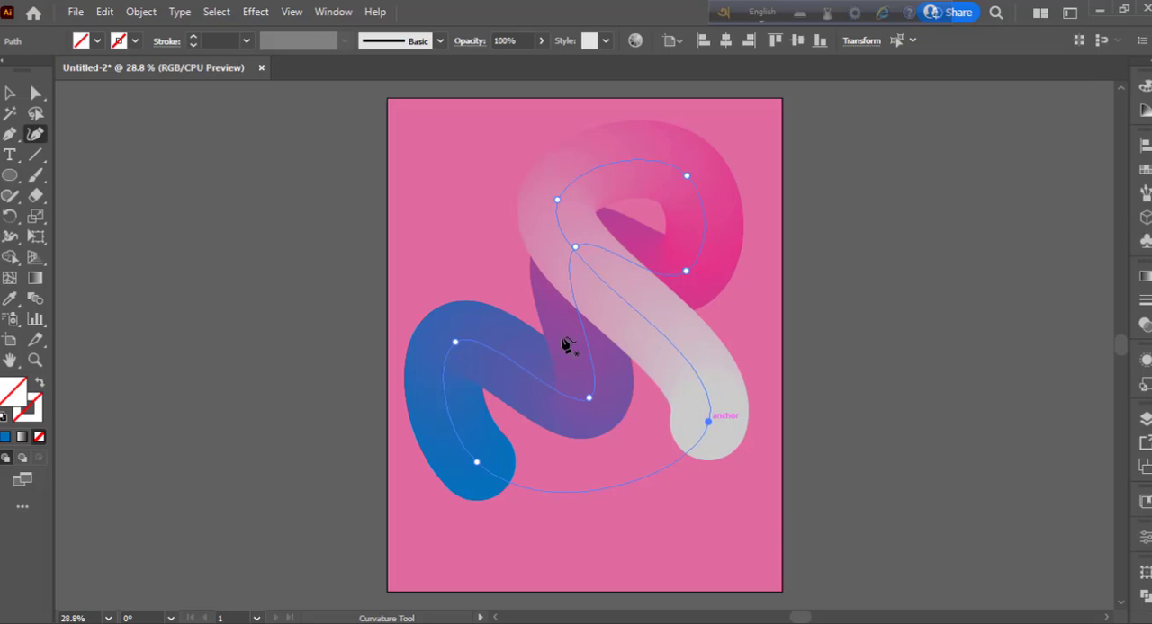
left_click(9, 94)
left_click(185, 245)
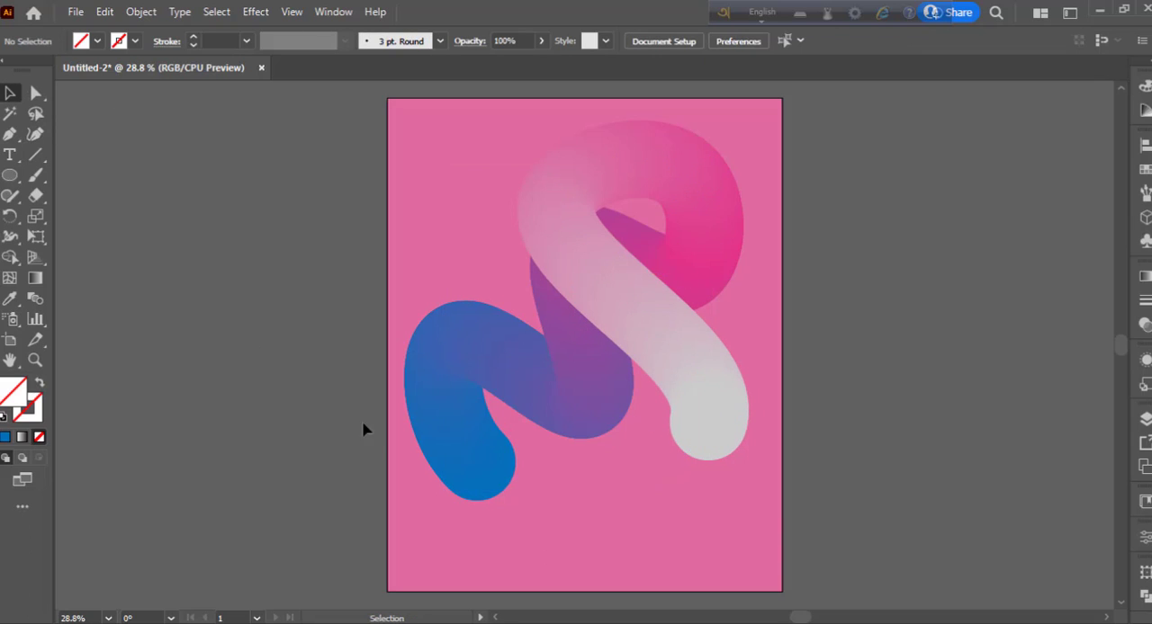
left_click(9, 157)
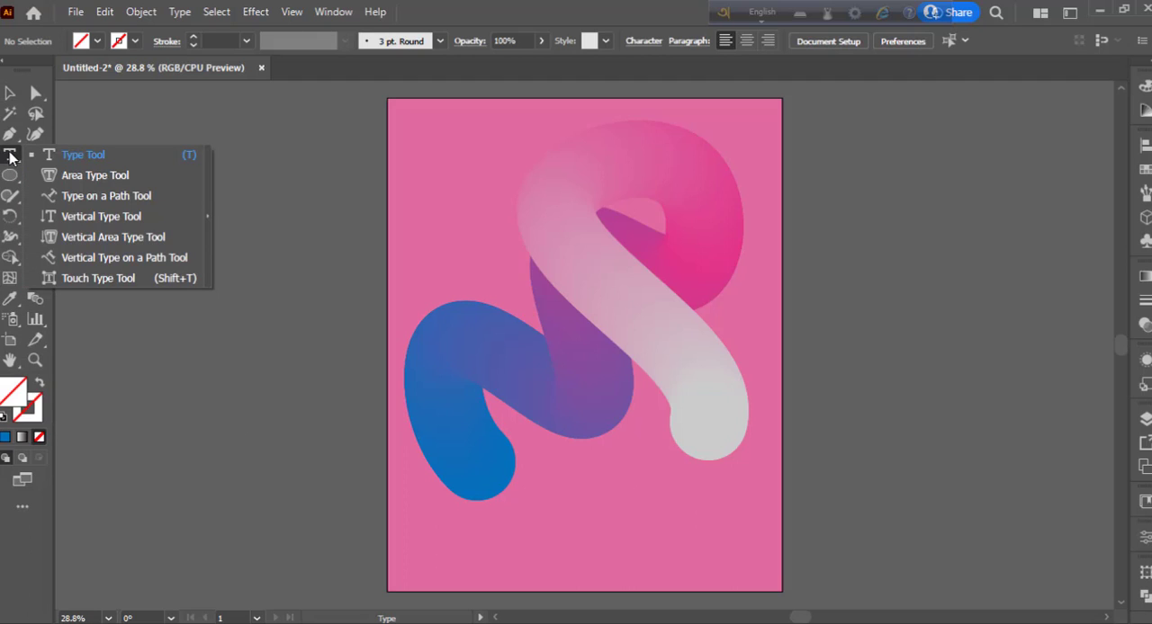
left_click(113, 153)
- Scale the blend down proportionally to about 11.4 by 12.7 in and move it slightly lower on the artboard
left_click(7, 93)
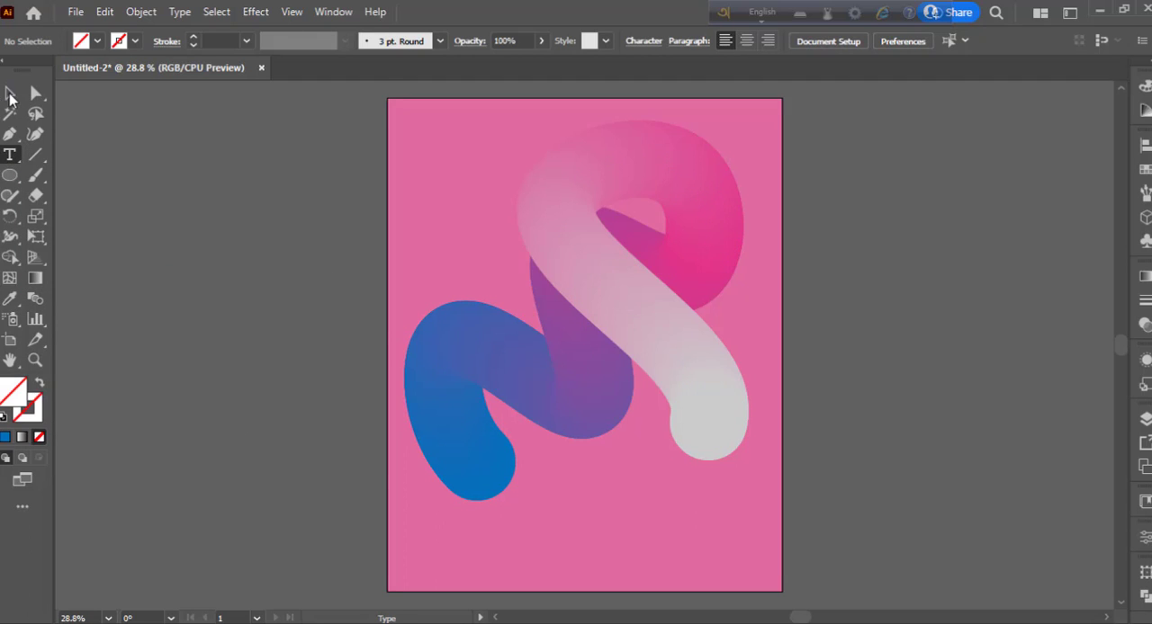
left_click(616, 347)
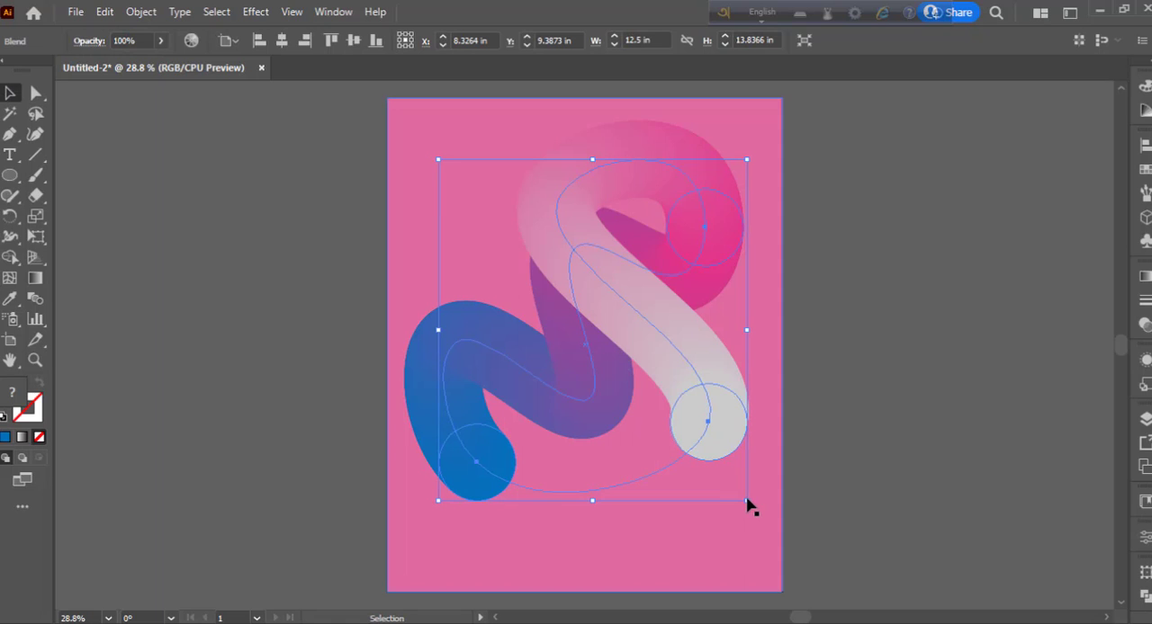
left_click_drag(747, 501, 736, 487)
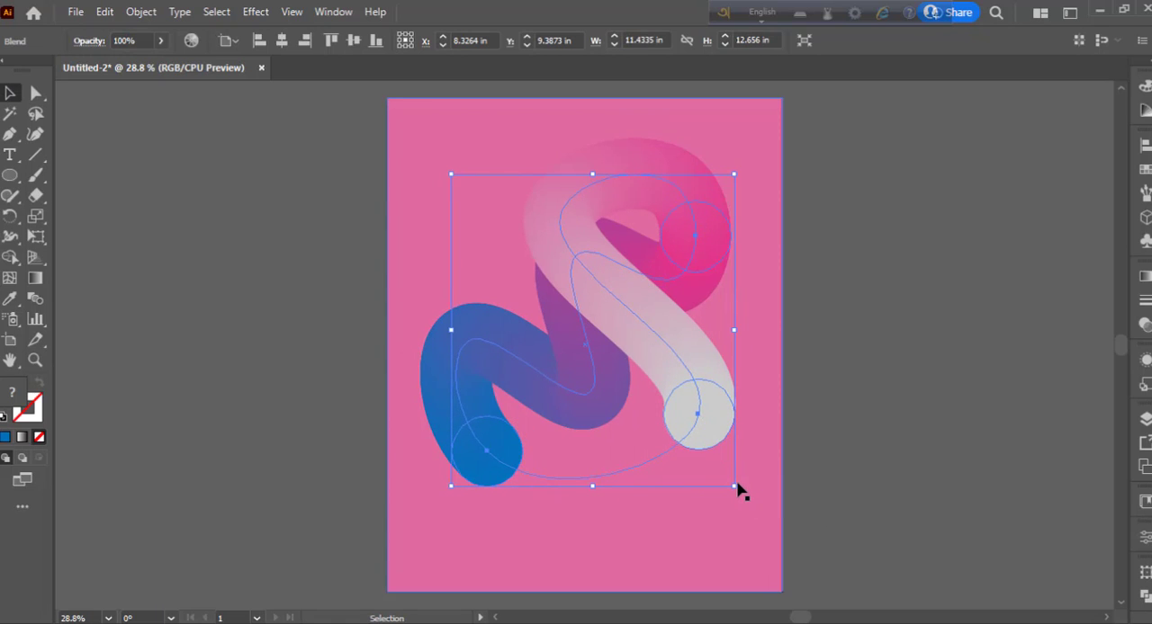
key("Return")
left_click(594, 452)
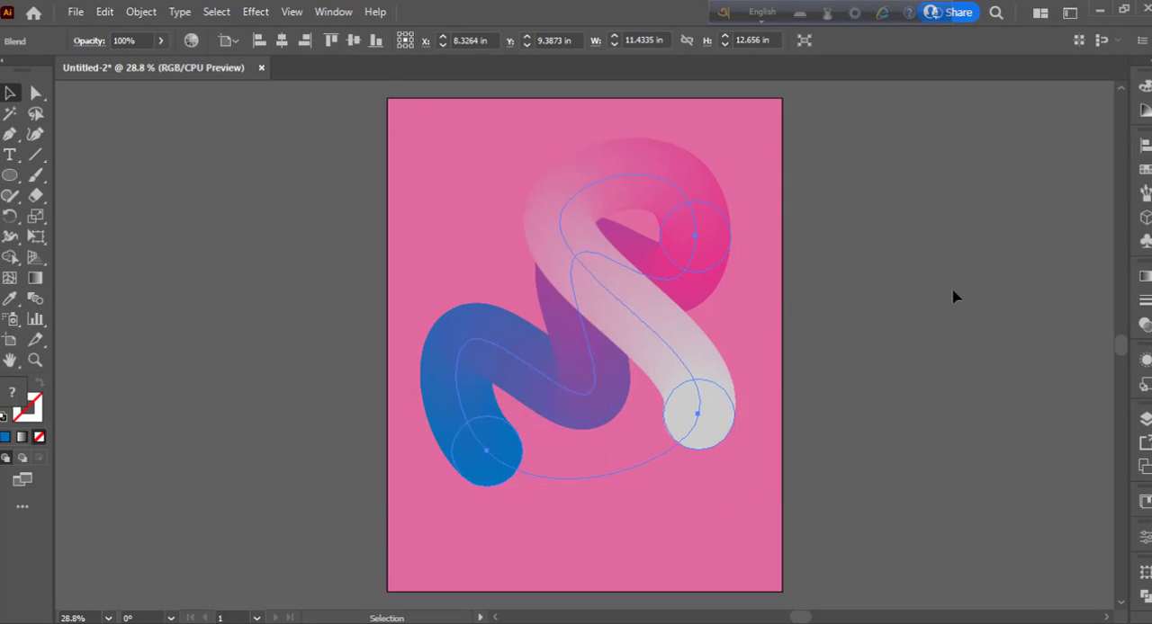
left_click(954, 297)
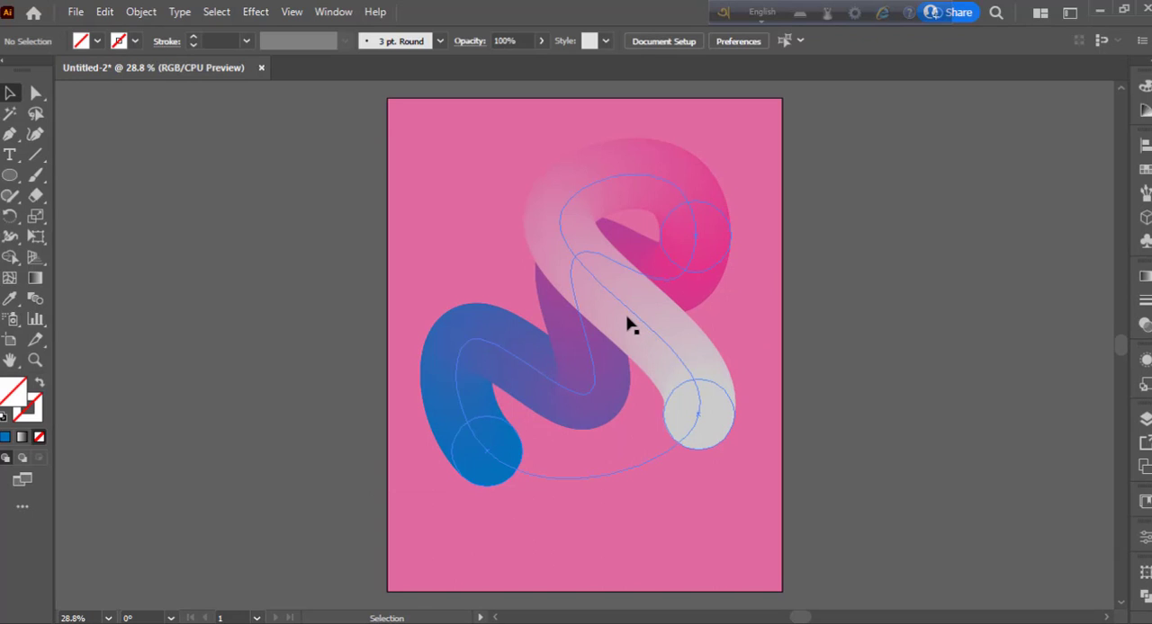
left_click_drag(630, 325, 625, 337)
left_click(888, 387)
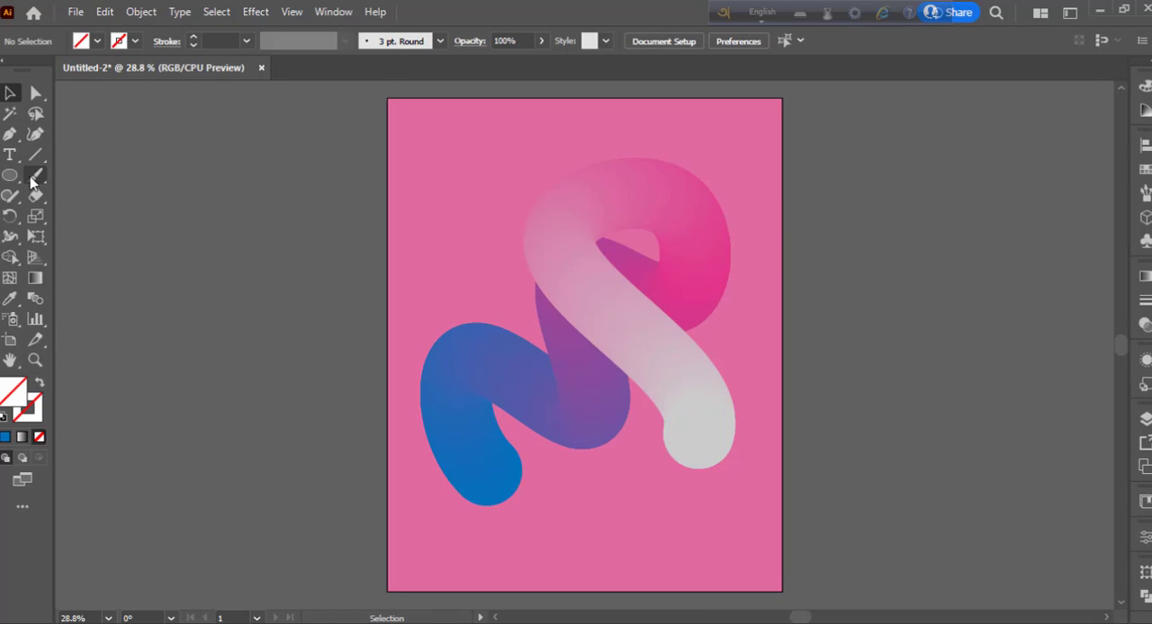
- Add a black text line with the designer's name followed by "Photoshop Design" left of the blend and enlarge it to about 80 pt
left_click(9, 154)
left_click(421, 241)
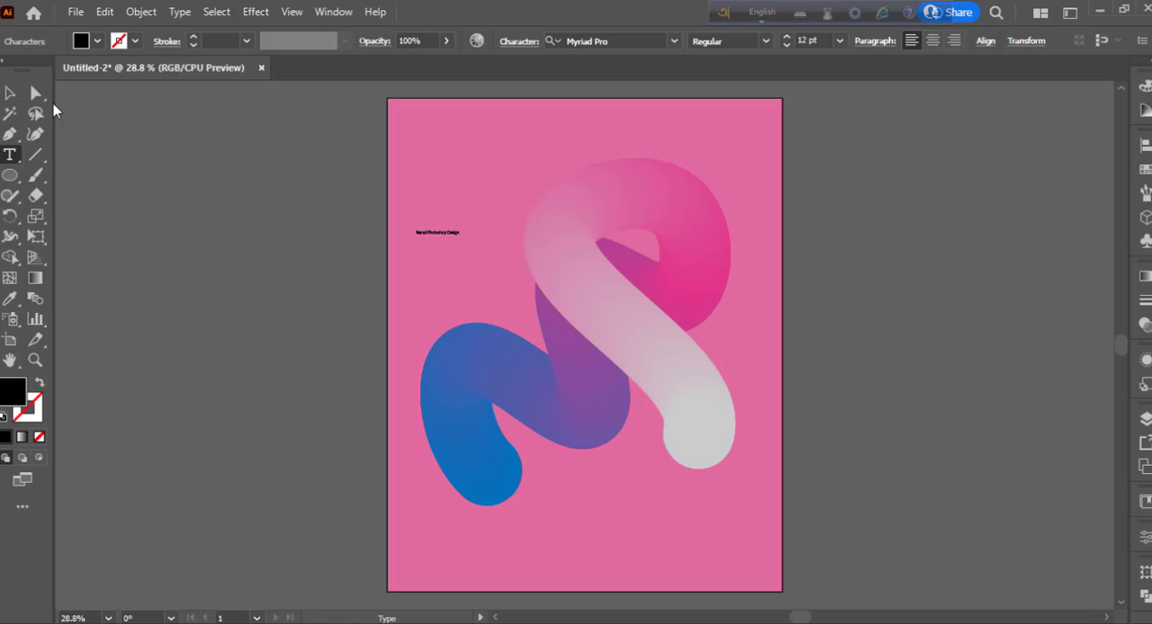
left_click(9, 92)
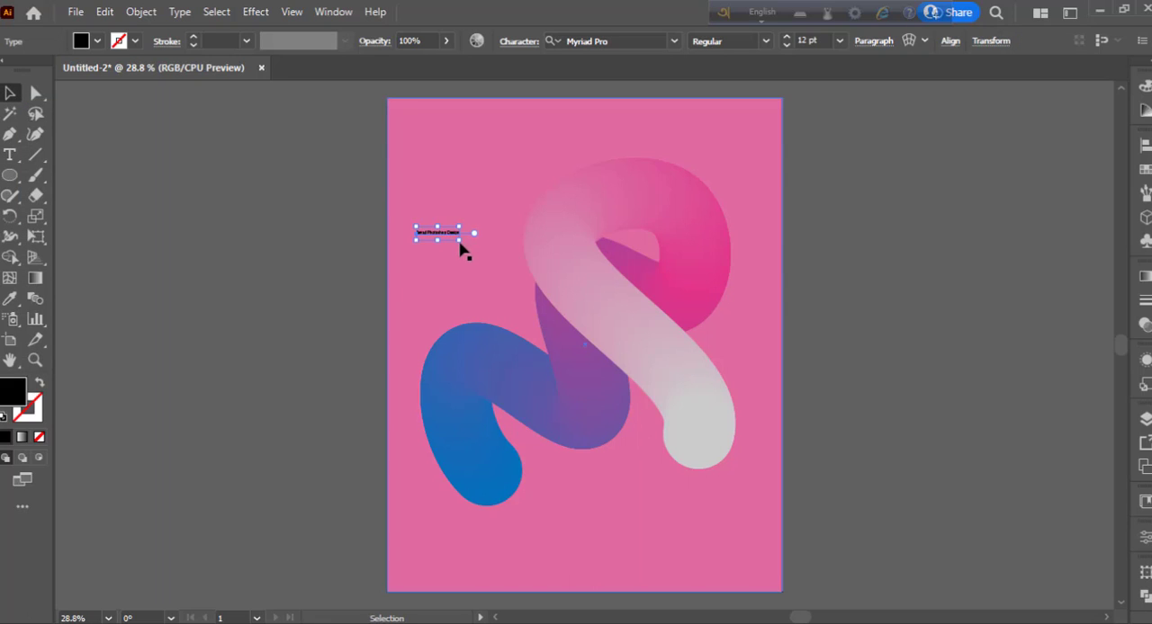
left_click_drag(460, 244, 547, 324)
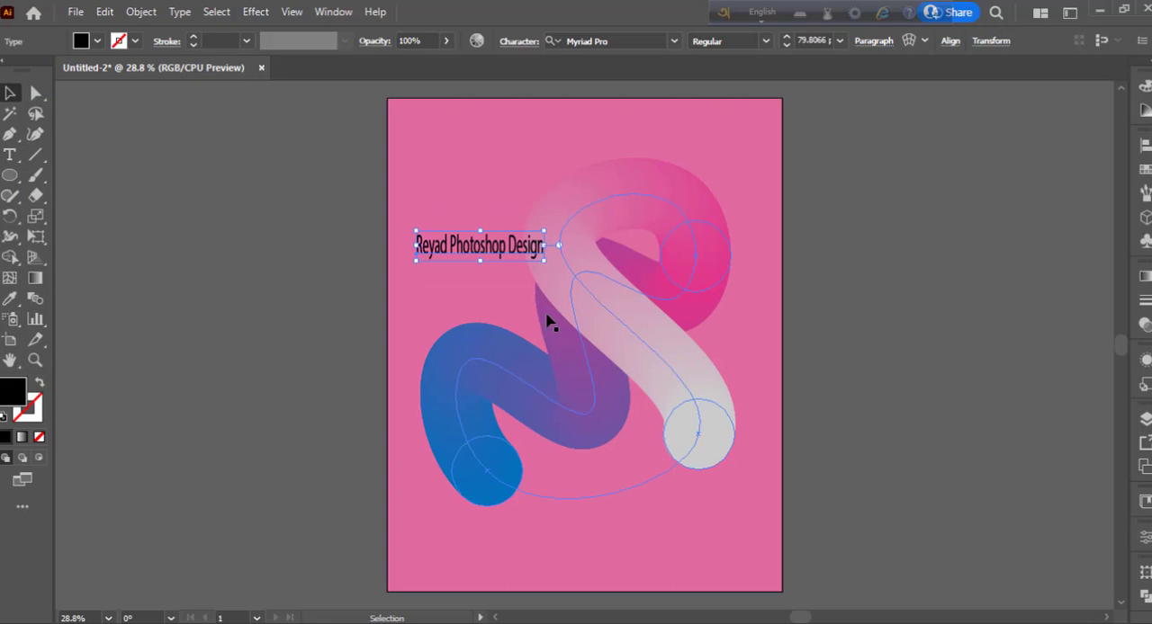
- Set the text line's font to Dharma Gothic E and stretch it horizontally until it spans across the blend's upper loop
left_click(10, 154)
left_click(474, 245)
key("ctrl+a")
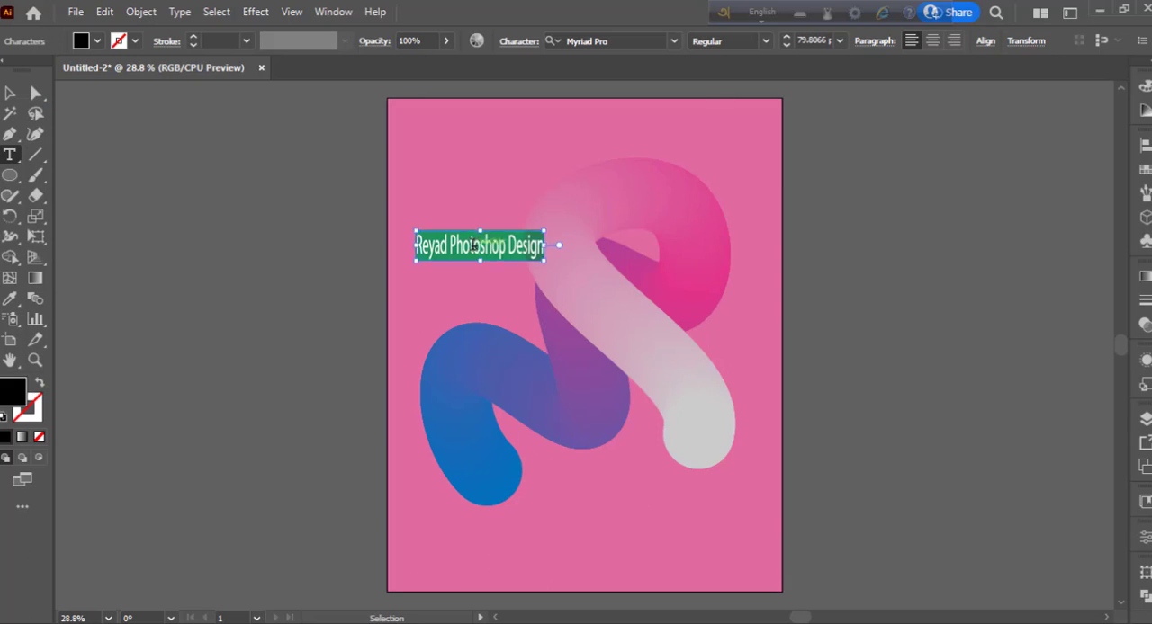
left_click(673, 40)
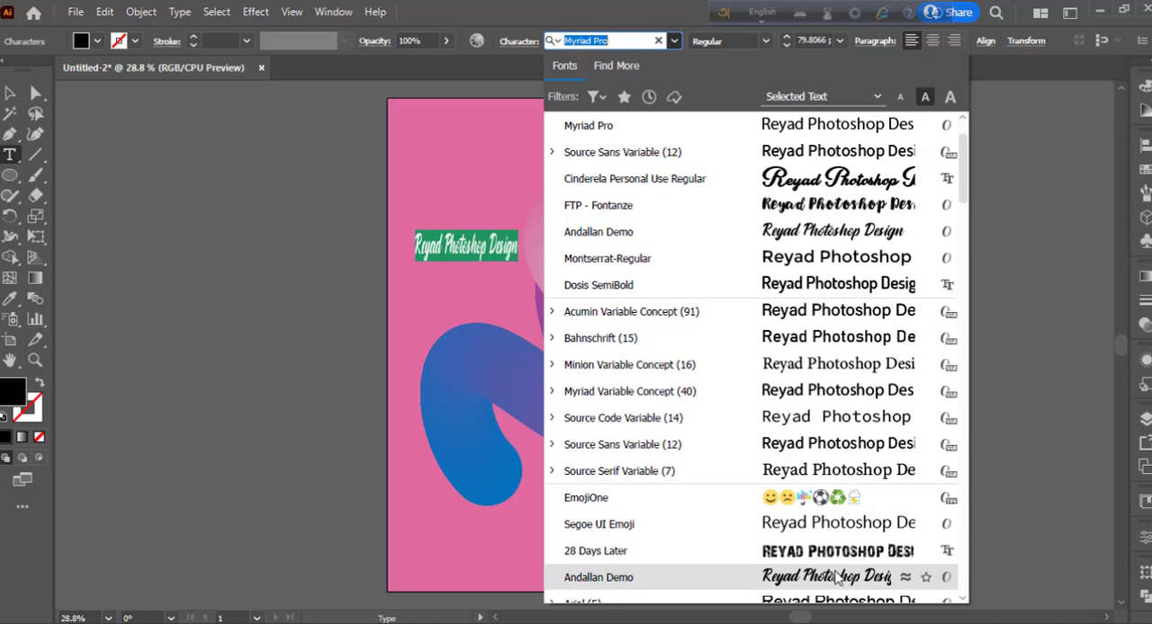
scroll(887, 385, "down", 1)
scroll(886, 385, "down", 2)
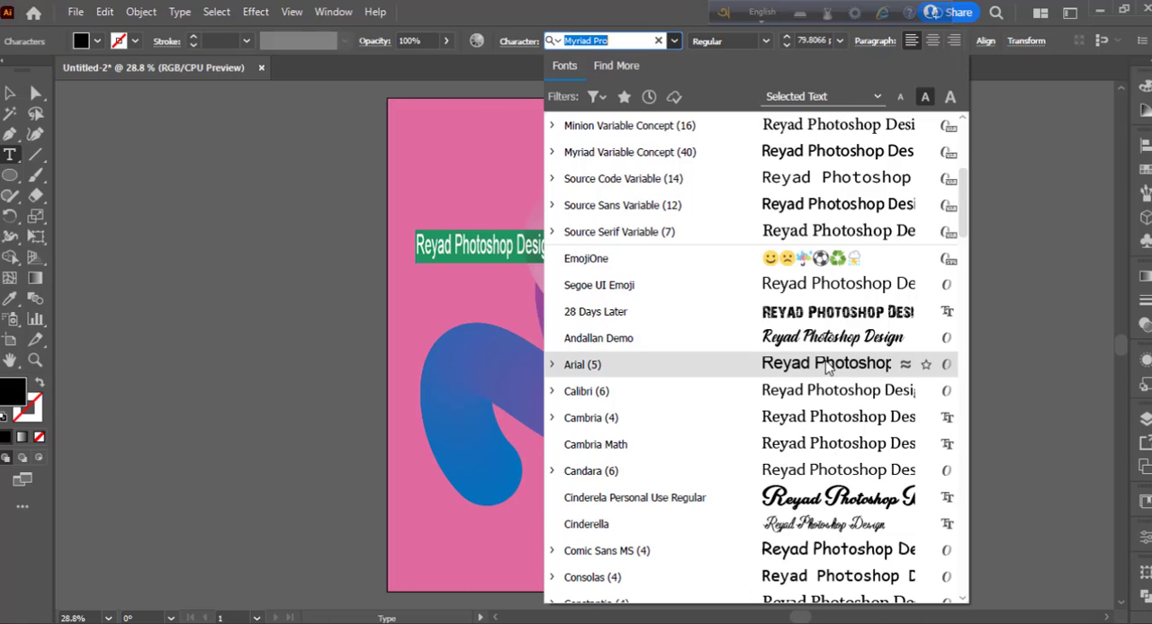
left_click_drag(962, 180, 965, 287)
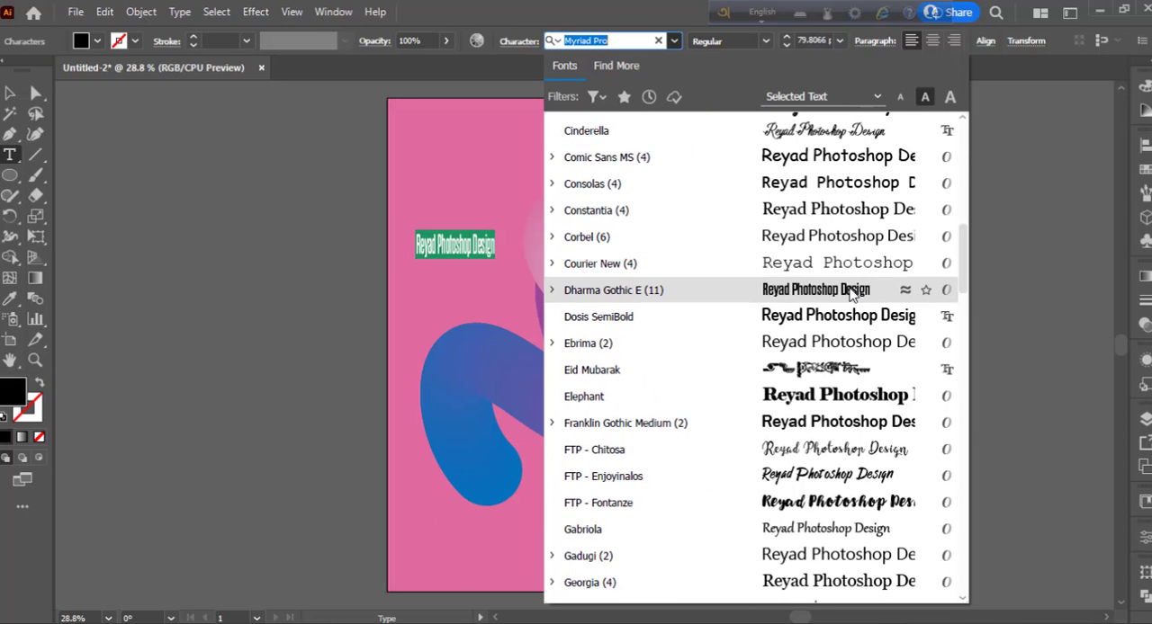
left_click(851, 294)
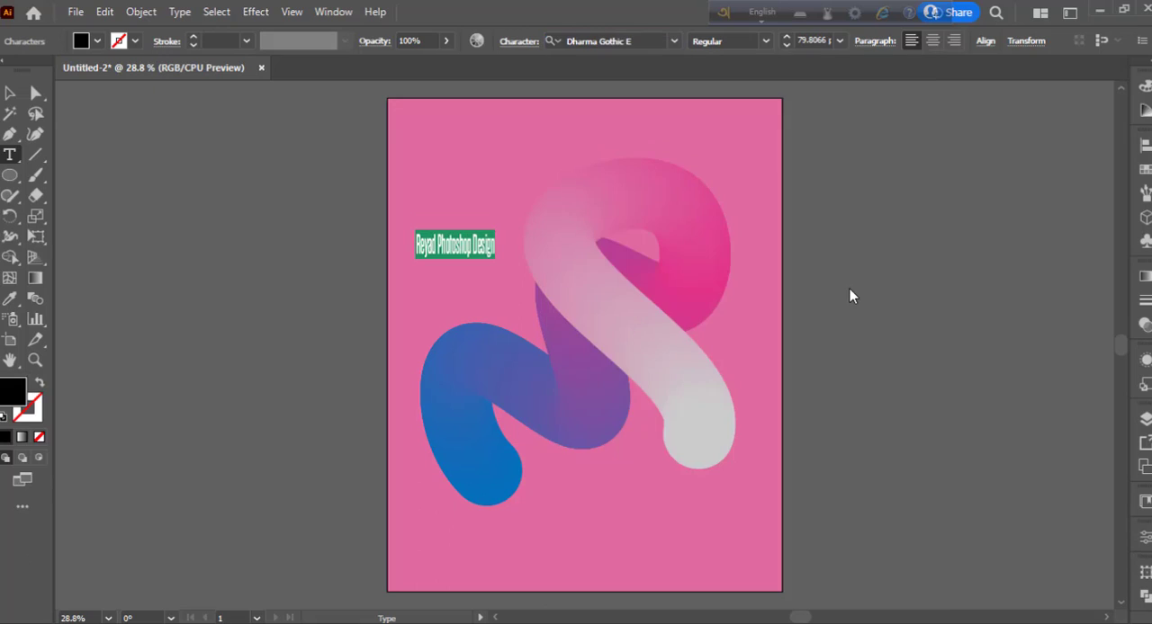
key("Escape")
left_click_drag(496, 246, 731, 243)
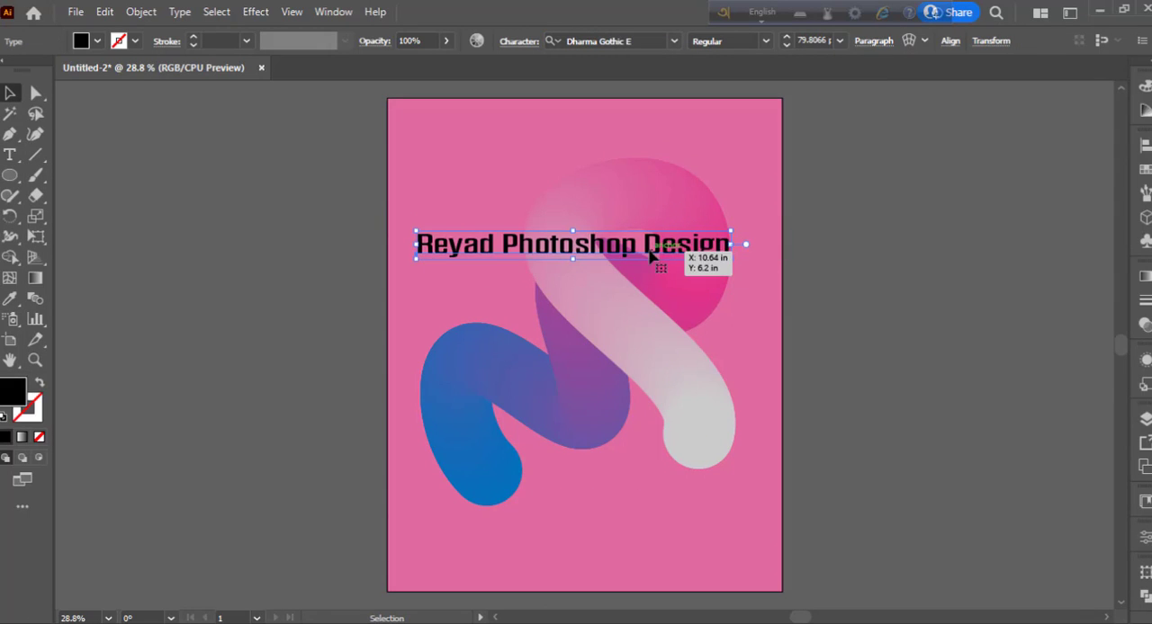
- Reduce the whole text line's font size to 38 pt
left_click(10, 155)
left_click(515, 241)
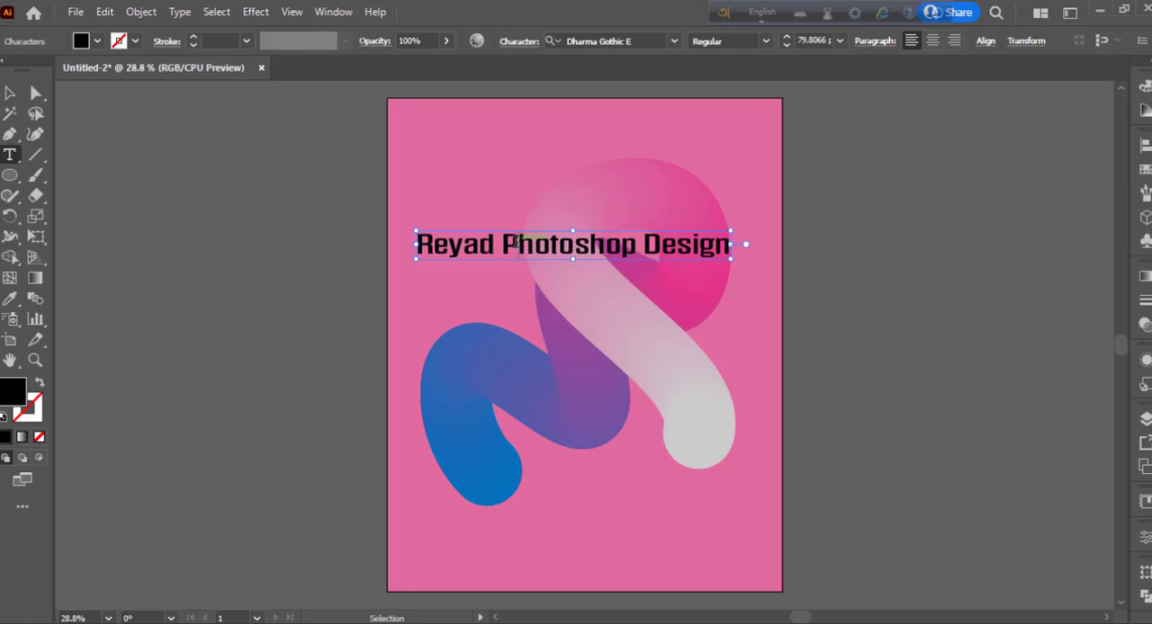
key("ctrl+a")
left_click(789, 46)
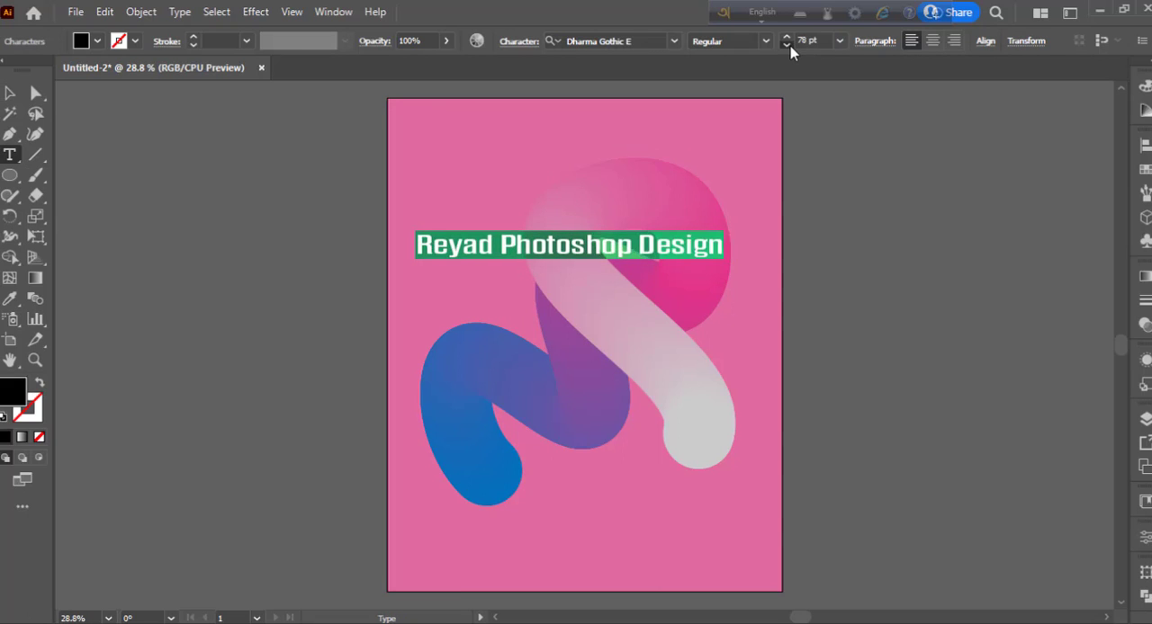
left_click(787, 46)
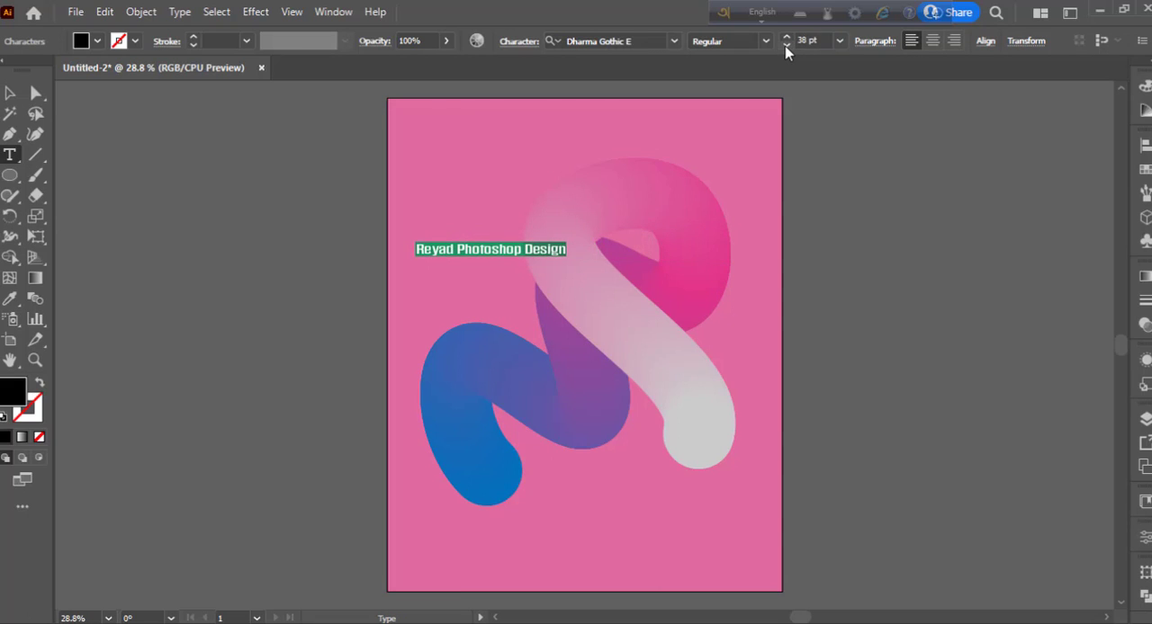
left_click(9, 92)
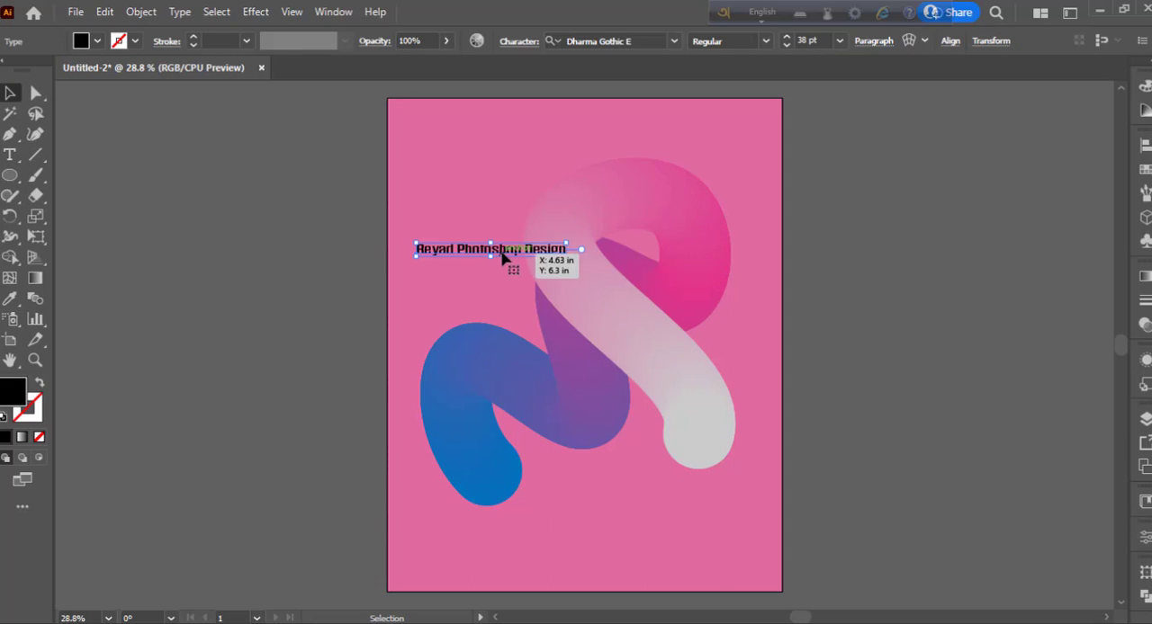
- Change the fill of the whole text line to white
key("t")
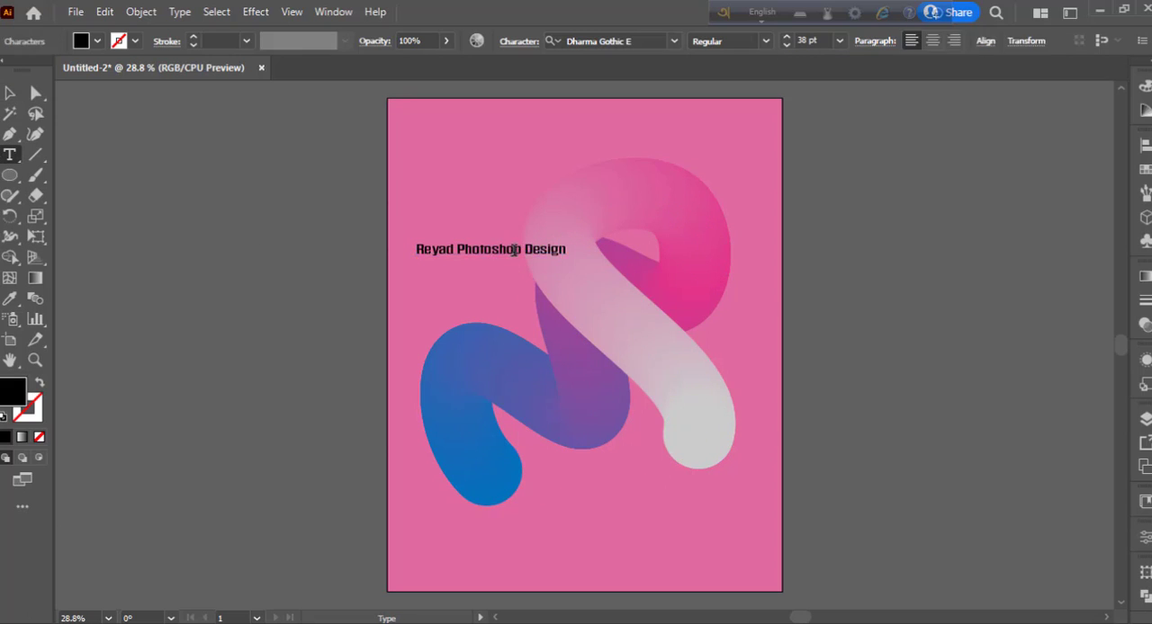
triple_click(514, 250)
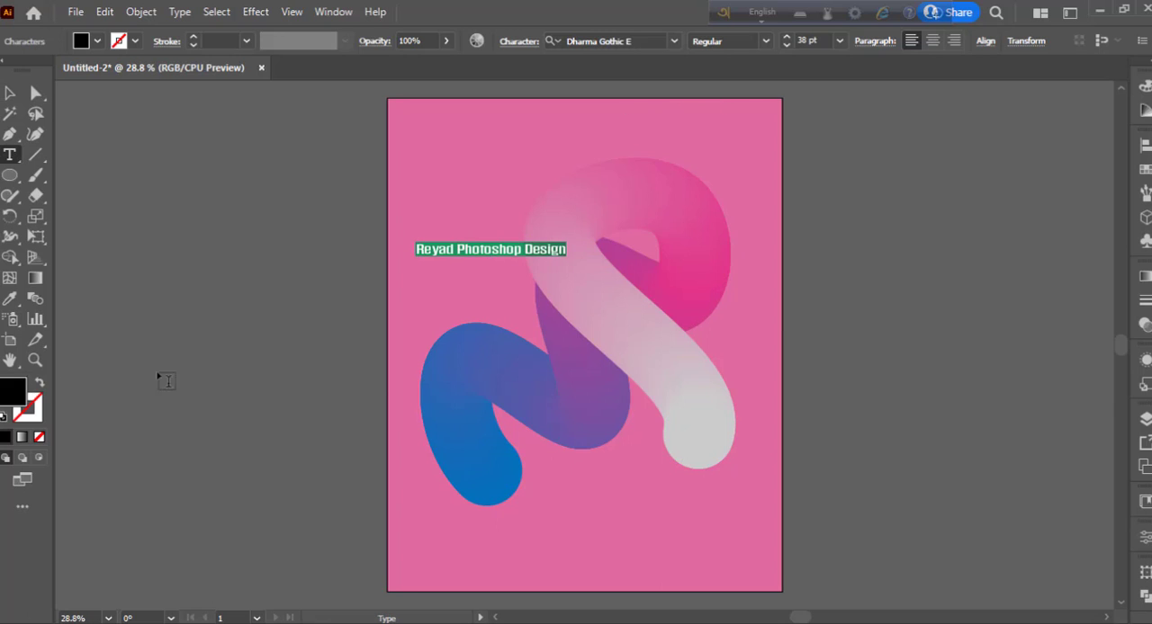
left_click_drag(660, 265, 524, 243)
left_click(964, 263)
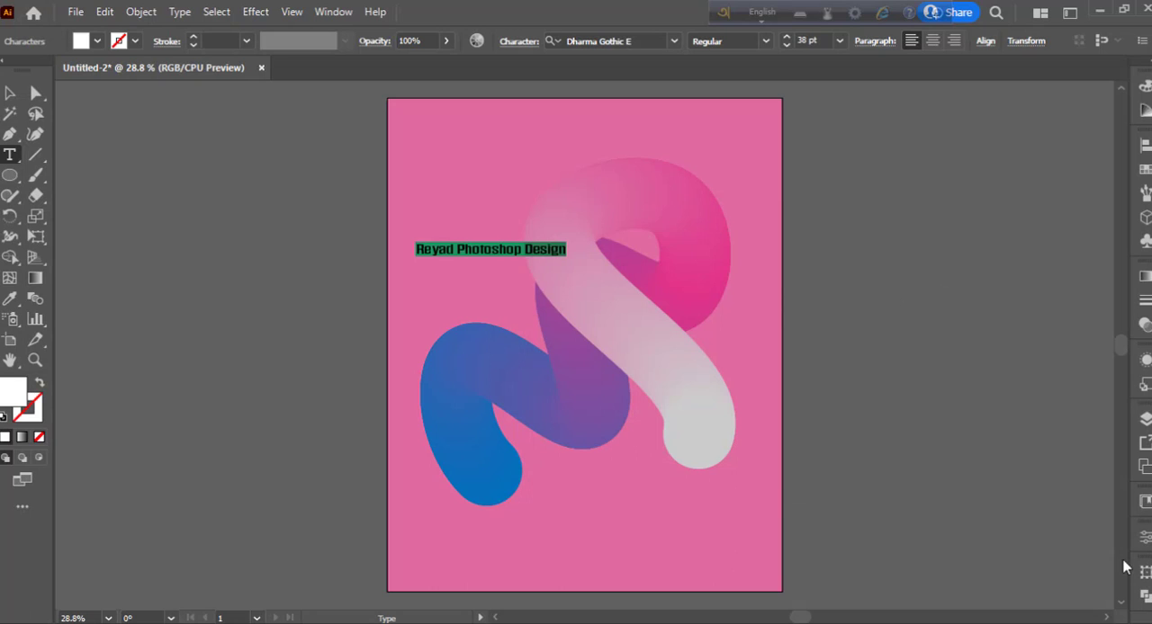
- Rotate the text line 90° clockwise to read downward and move it to the artboard's upper-right edge
left_click(10, 93)
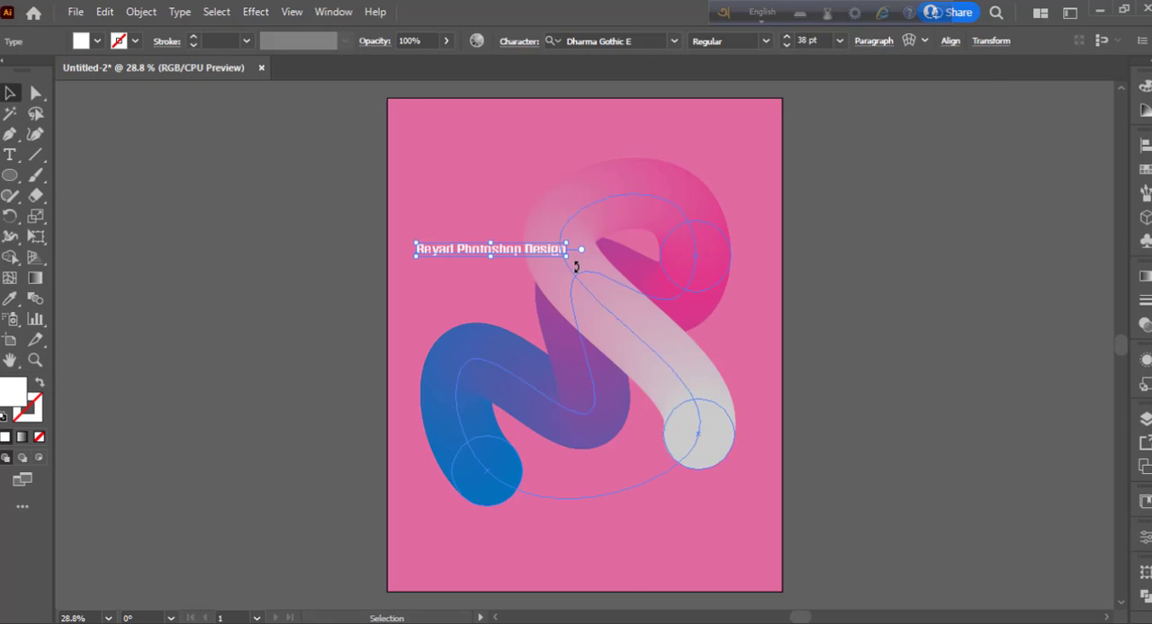
left_click_drag(572, 266, 479, 341)
left_click_drag(495, 249, 765, 199)
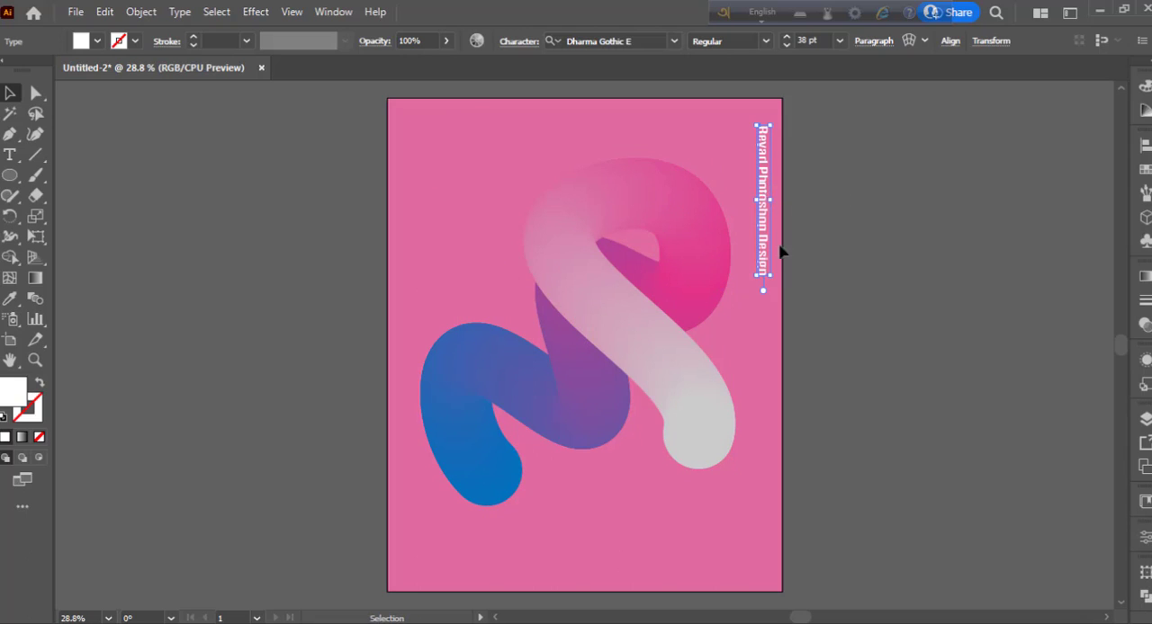
- Draw a straight vertical line with the Pen tool just below the rotated text, ending beside the blend's grey end
left_click(10, 134)
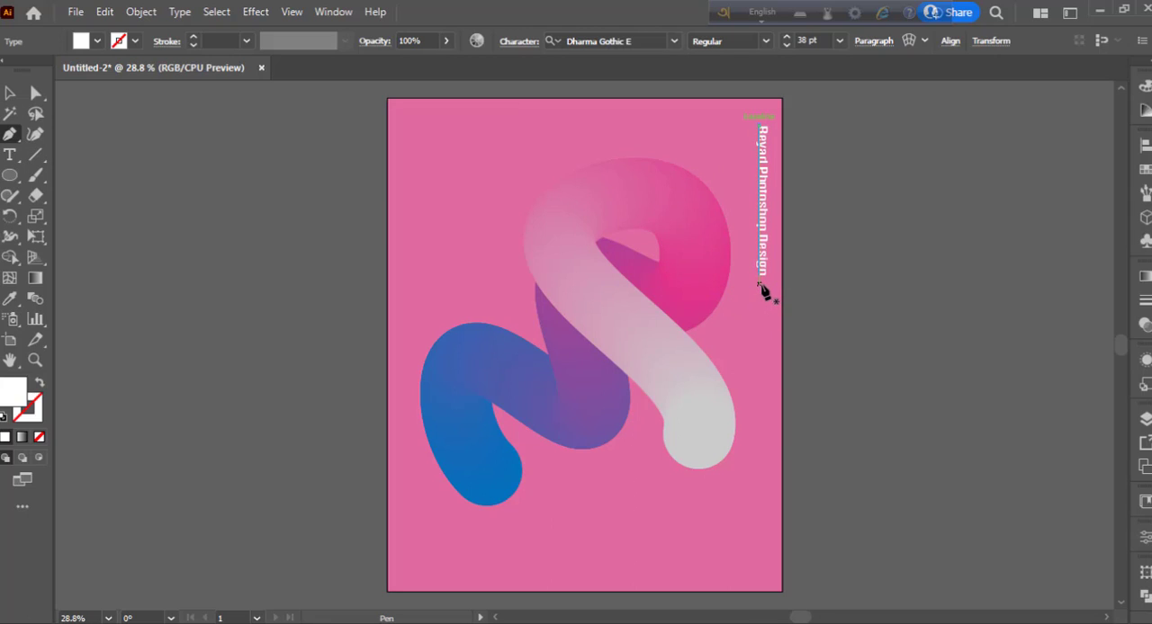
left_click(758, 286)
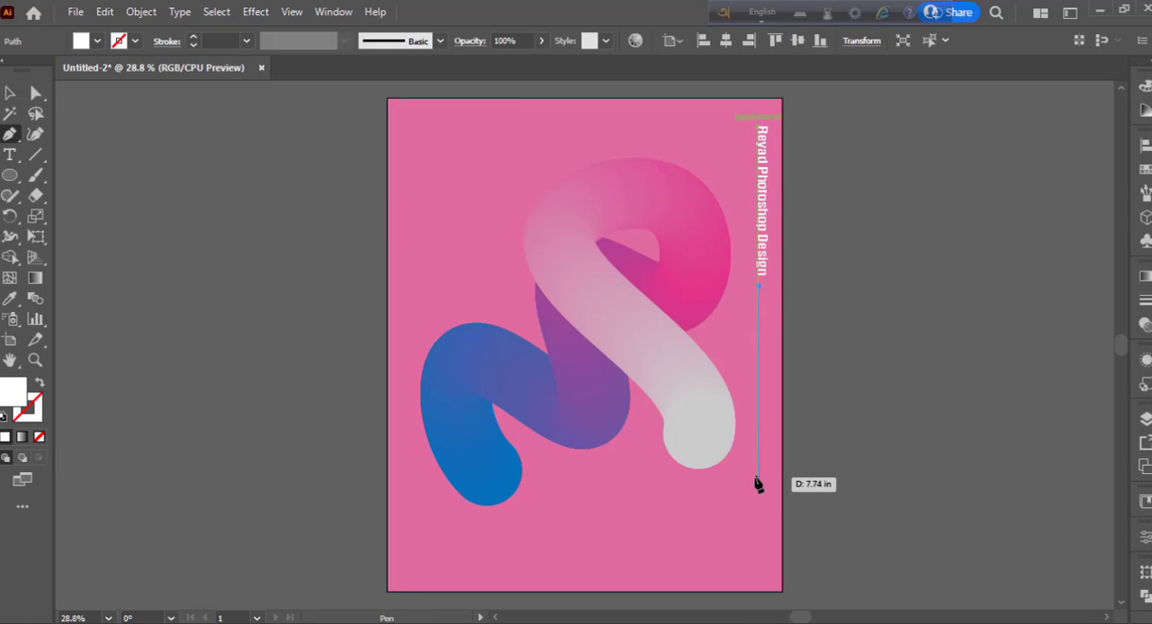
left_click(759, 411)
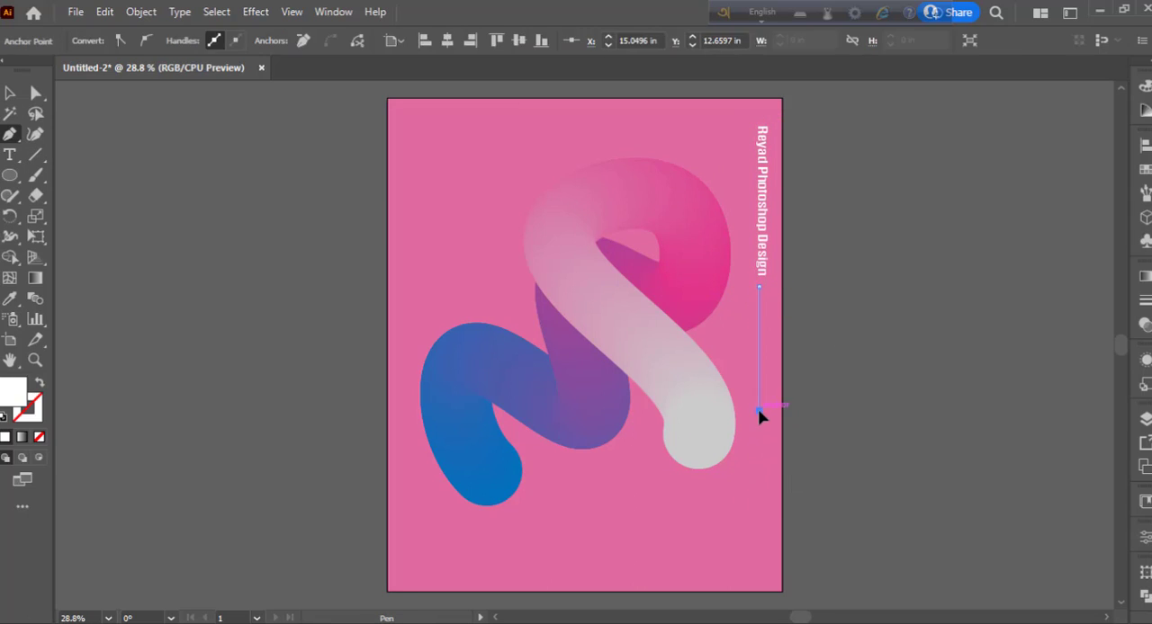
left_click(10, 92)
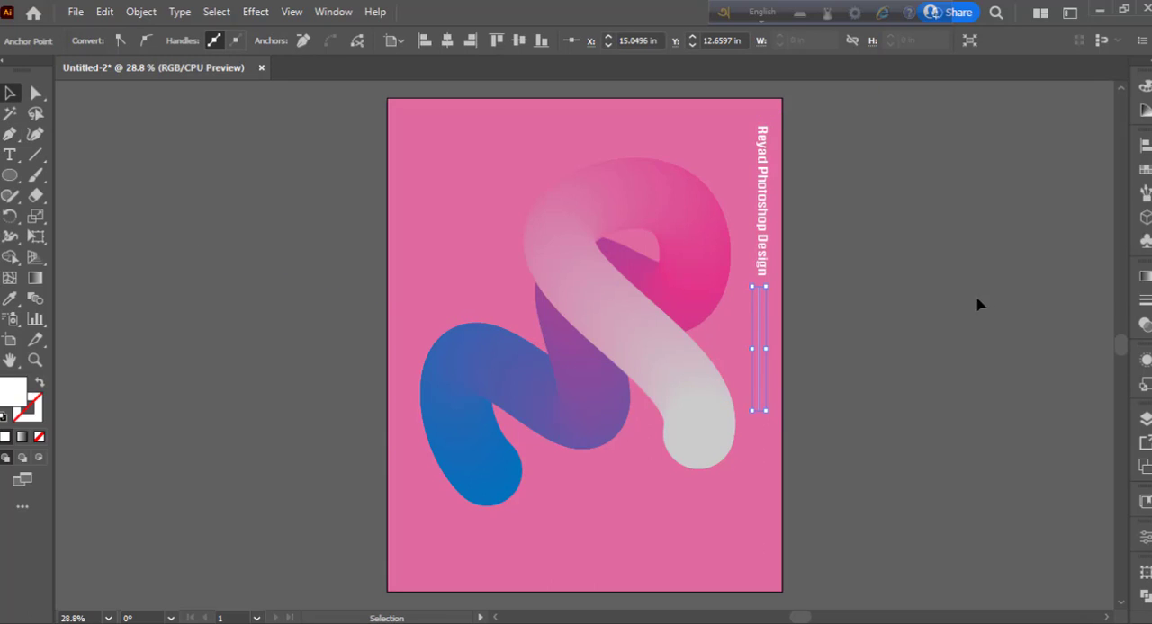
- Give the vertical line a white 12 pt stroke with no fill and deselect it
left_click(1145, 304)
left_click(974, 292)
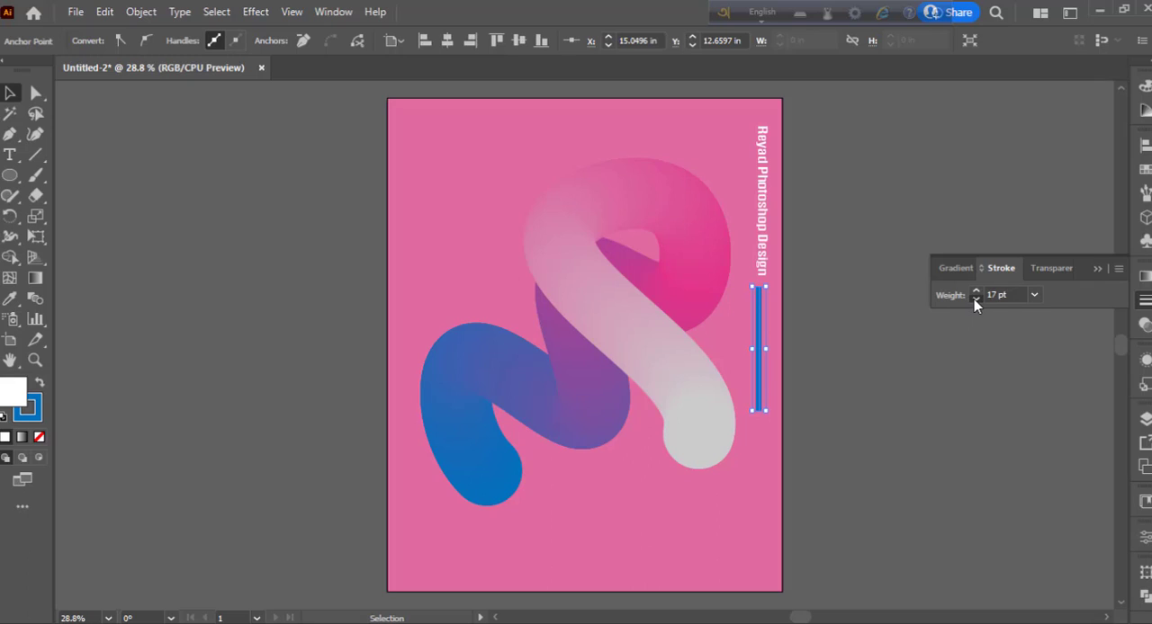
left_click(975, 299)
left_click(974, 299)
left_click(975, 299)
left_click(975, 299)
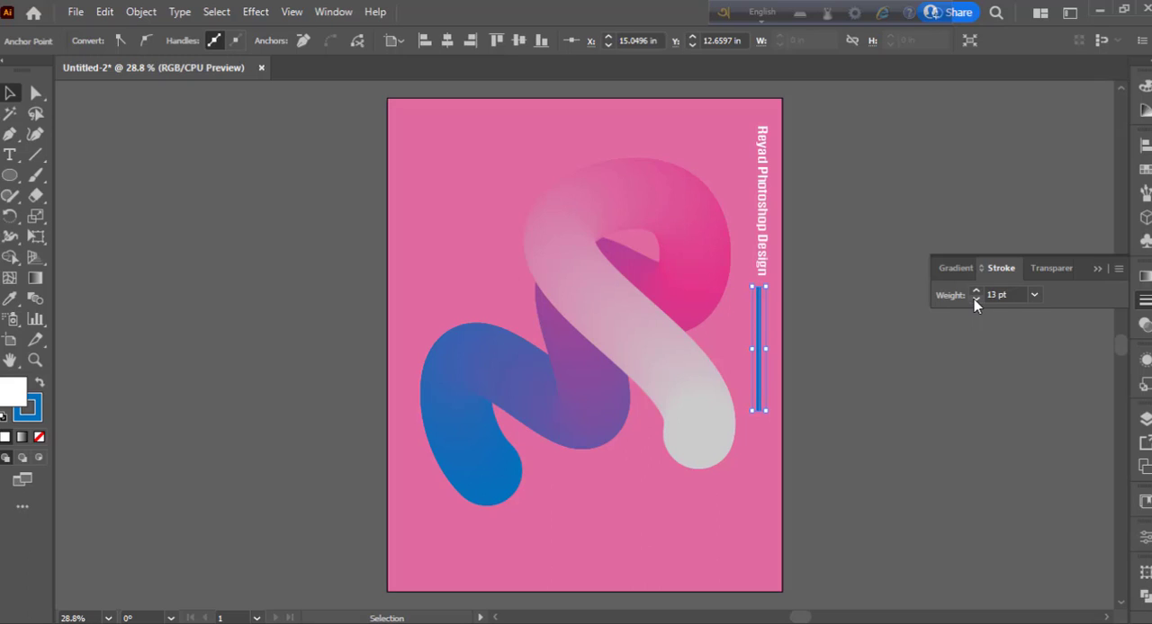
left_click(39, 385)
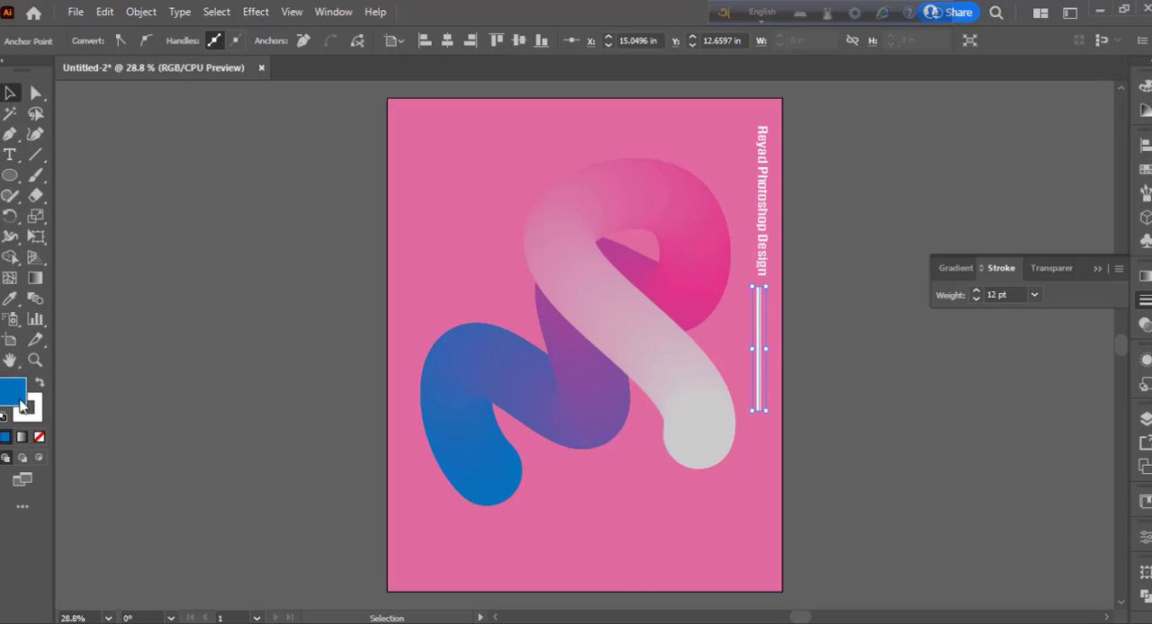
left_click(39, 438)
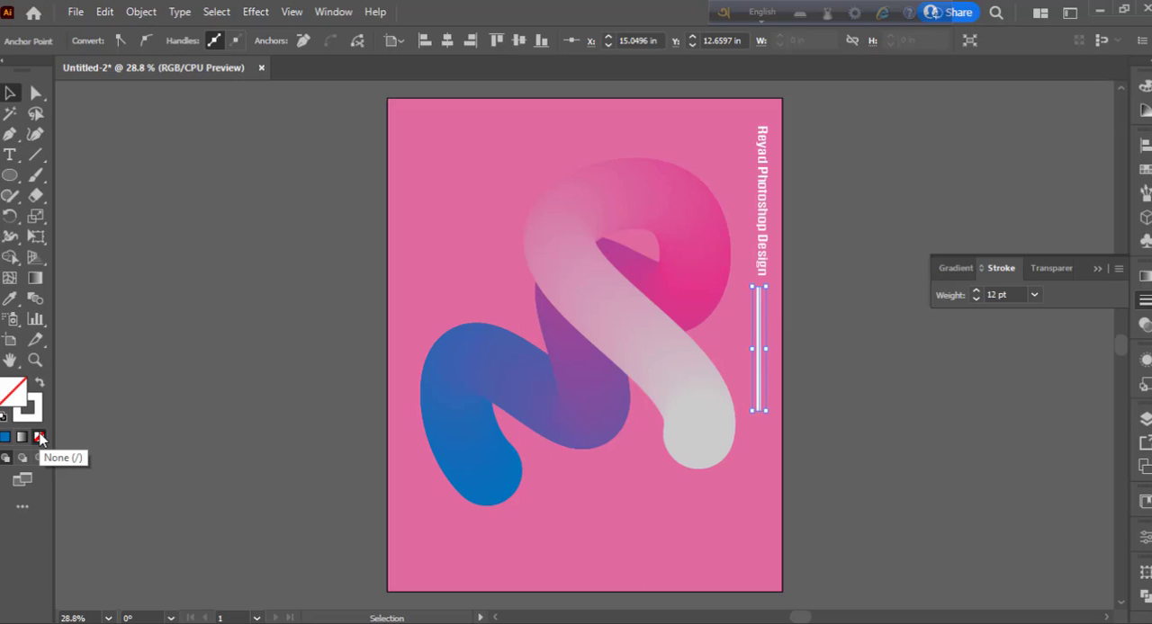
left_click(694, 432)
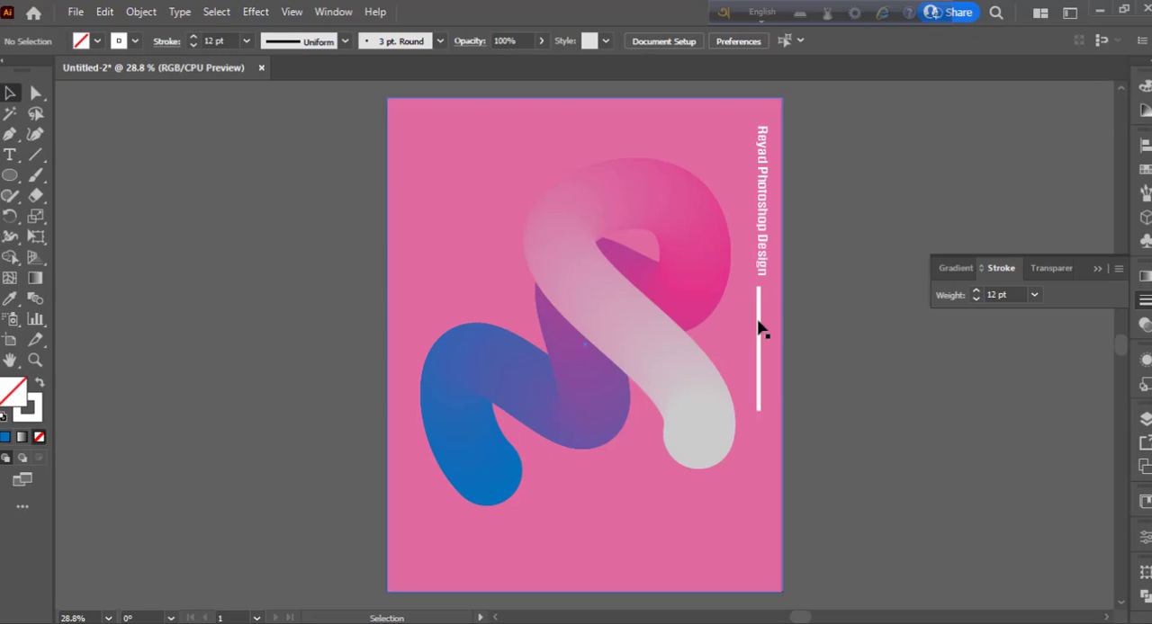
- Move the white line up and slightly right so it meets the end of the vertical text
key("ctrl+=")
key("ctrl+=")
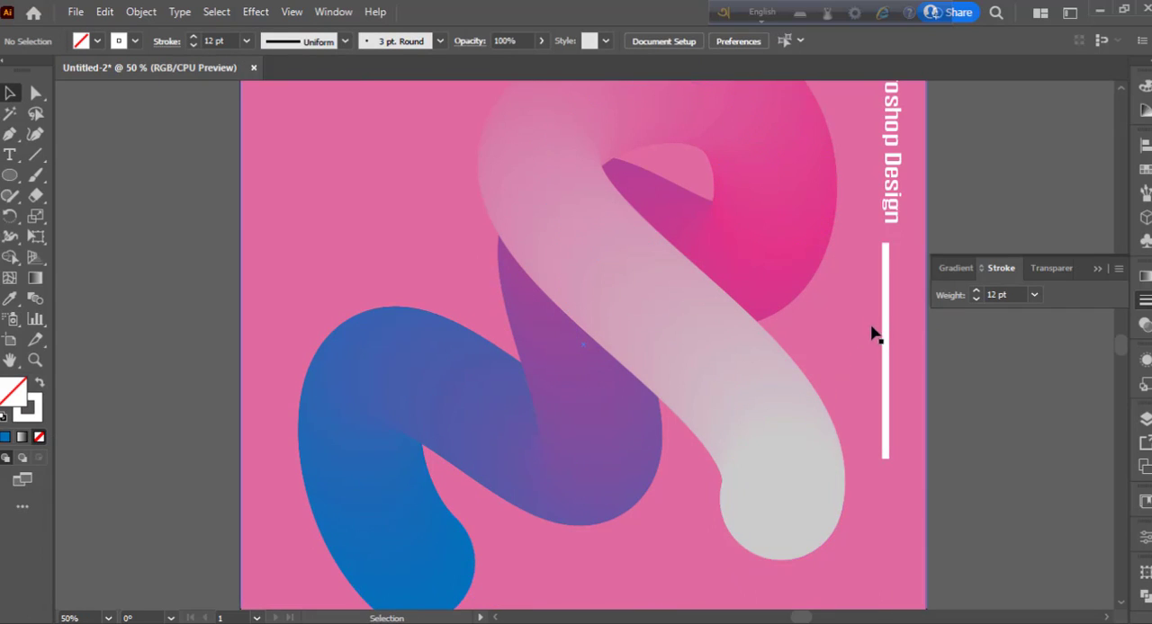
mouse_move(886, 320)
left_mouse_down()
mouse_move(897, 304)
mouse_move(889, 310)
left_mouse_up()
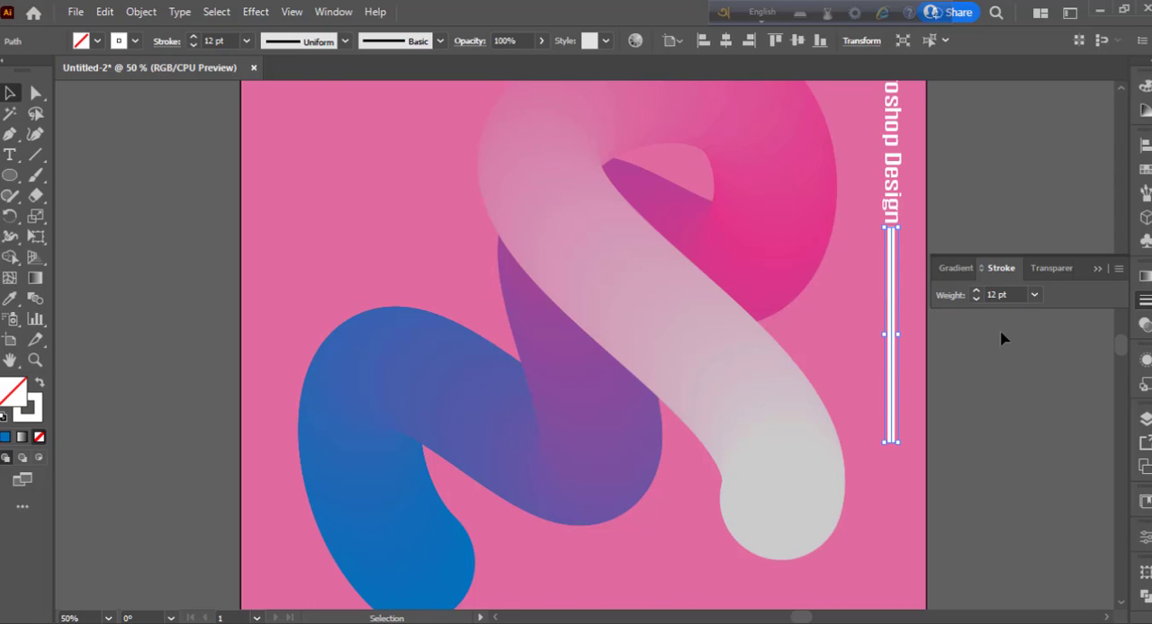
- Draw a small circle with a white 12 pt stroke and no fill just below the white line's lower end
key("ctrl+equal")
left_click_drag(653, 442, 879, 247)
left_click(913, 390)
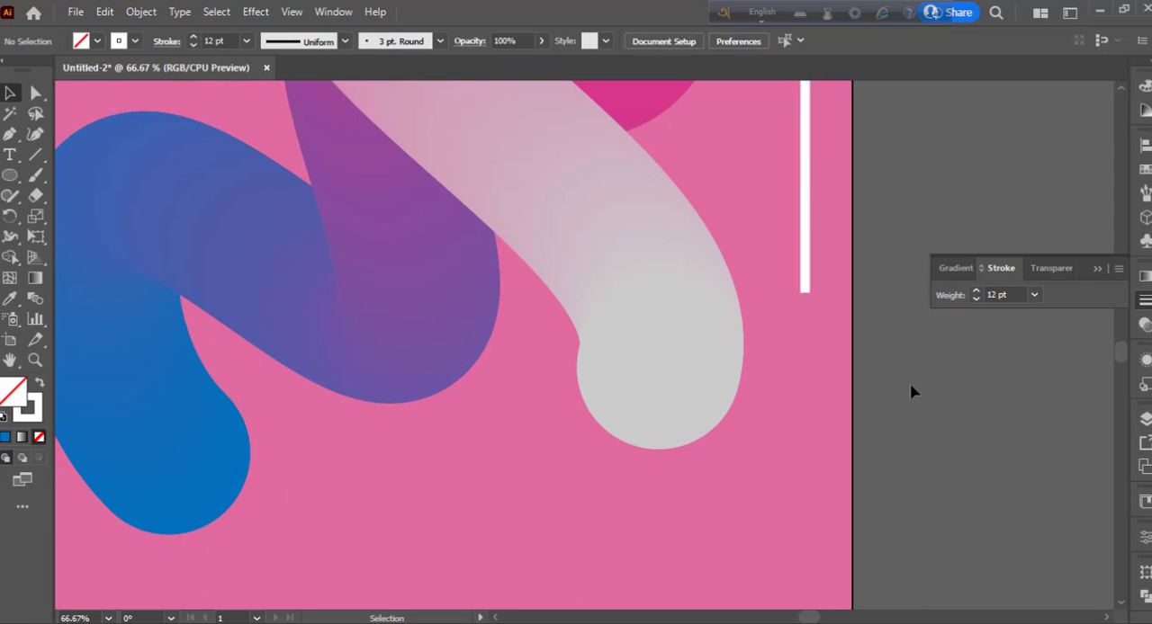
left_click(8, 177)
left_click(65, 218)
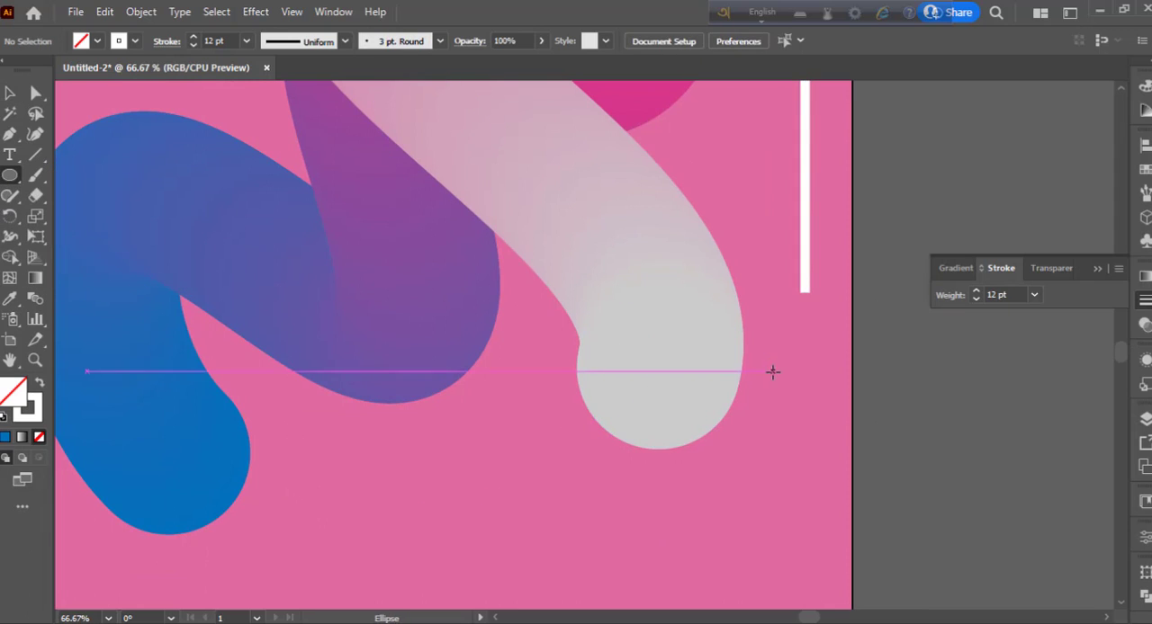
left_click_drag(798, 332, 815, 350)
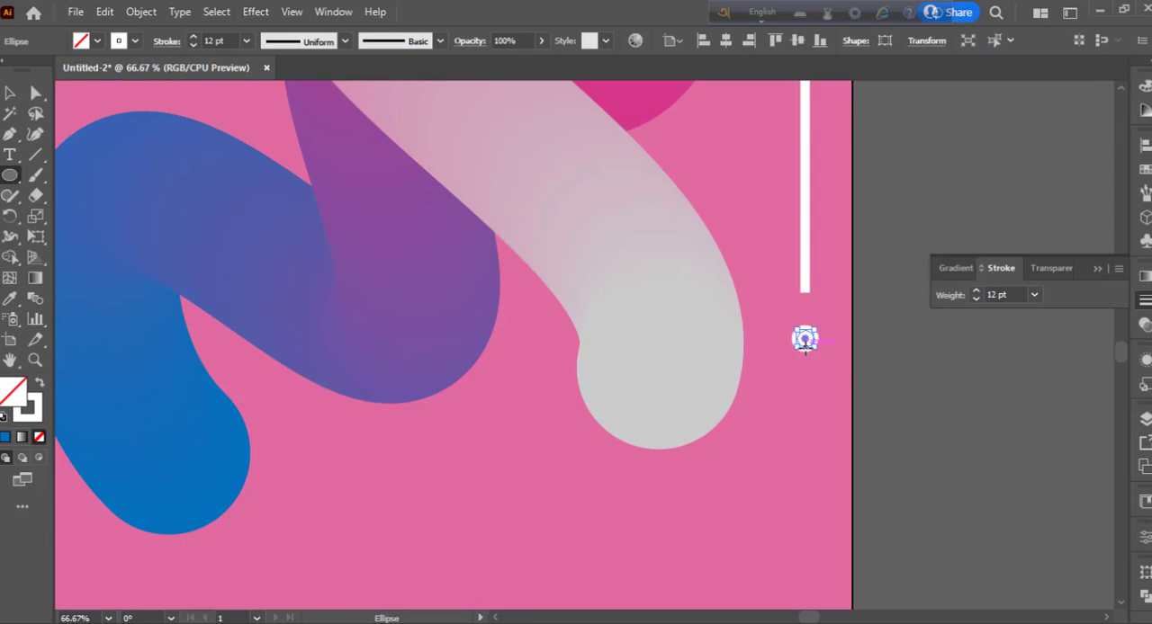
- Move the small circle up onto the white line's lower end and deselect it
key("v")
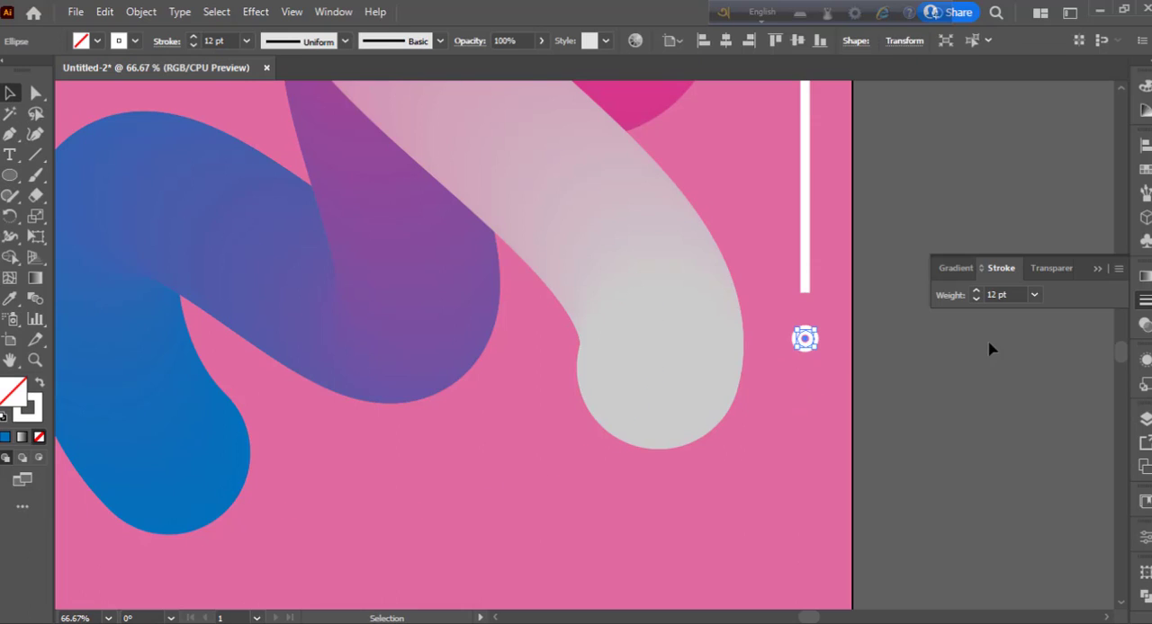
left_click(990, 347)
left_click_drag(805, 339, 805, 292)
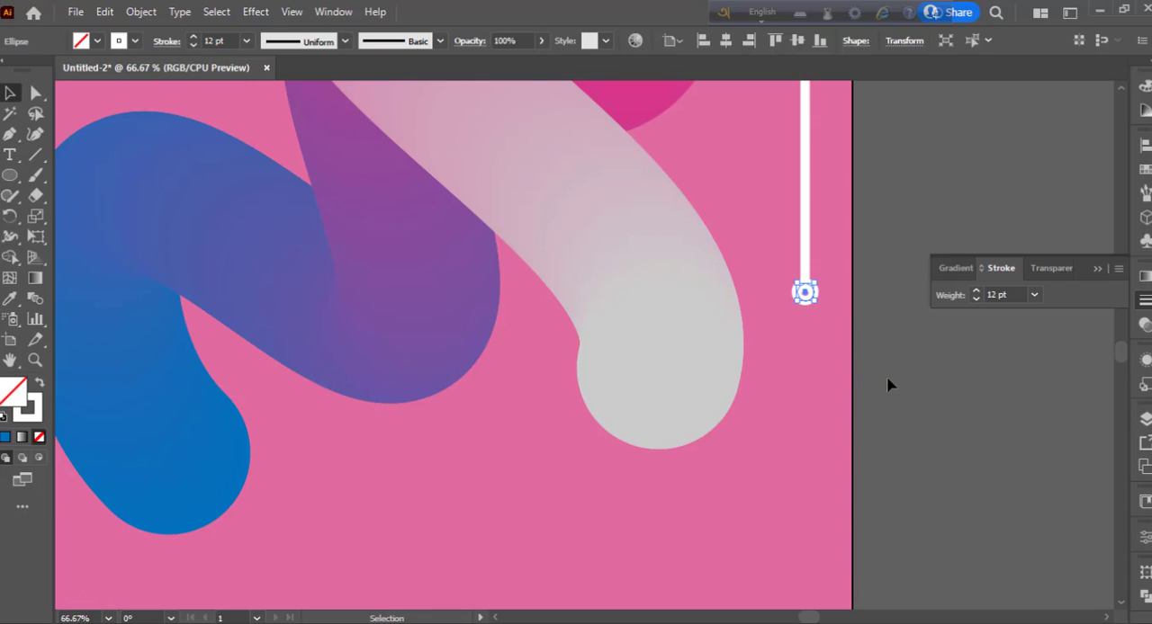
left_click(896, 387)
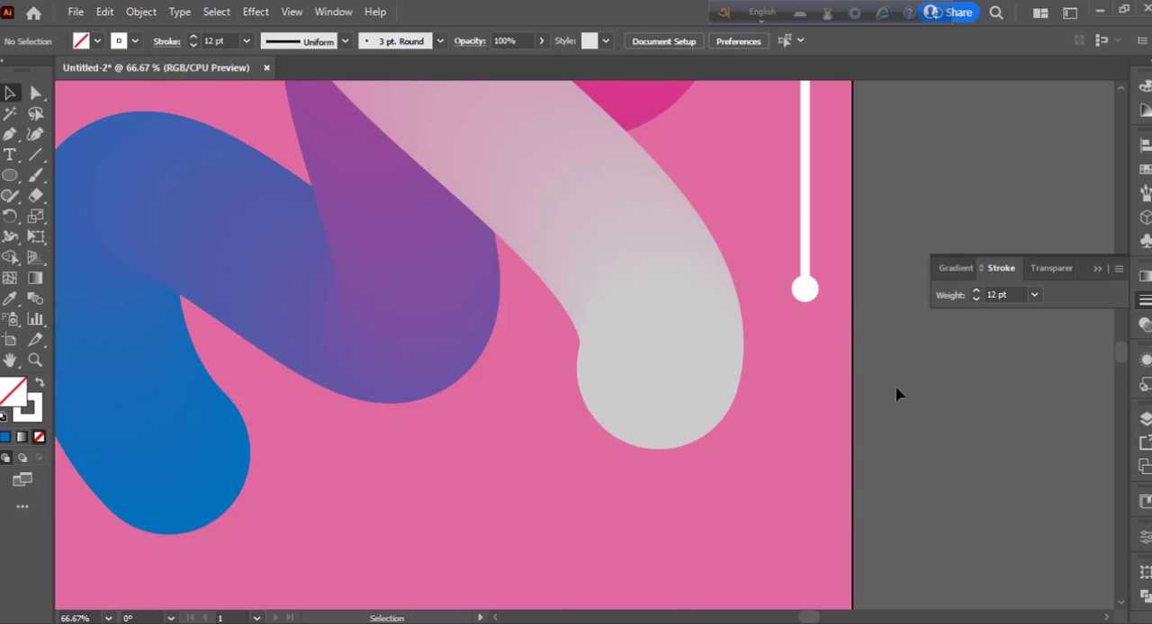
- Group the vertical white text, line and end circle, and place a copy along the artboard's left edge, lower than the original
key("ctrl+minus")
key("ctrl+minus")
key("ctrl+minus")
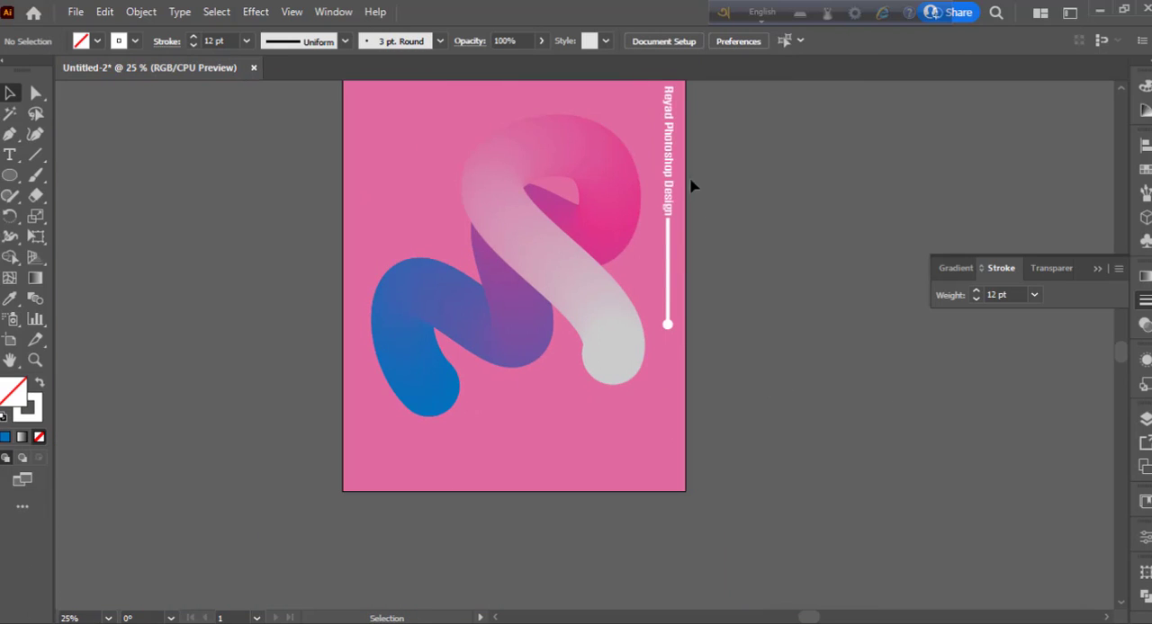
left_click(669, 157)
left_click(668, 246, "shift")
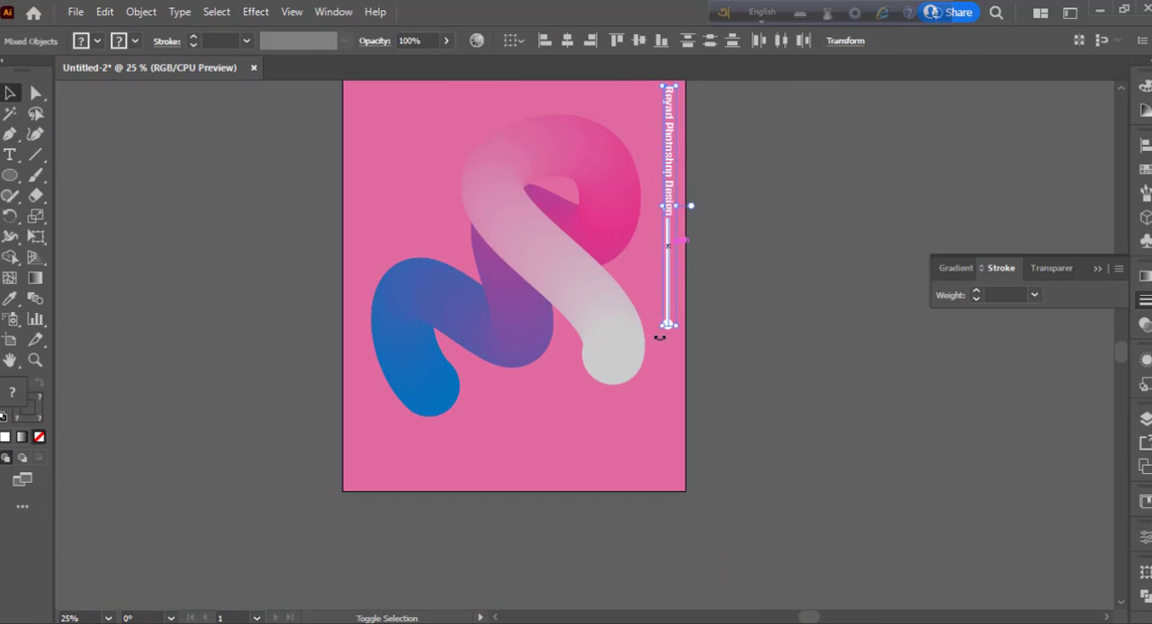
left_click(748, 337)
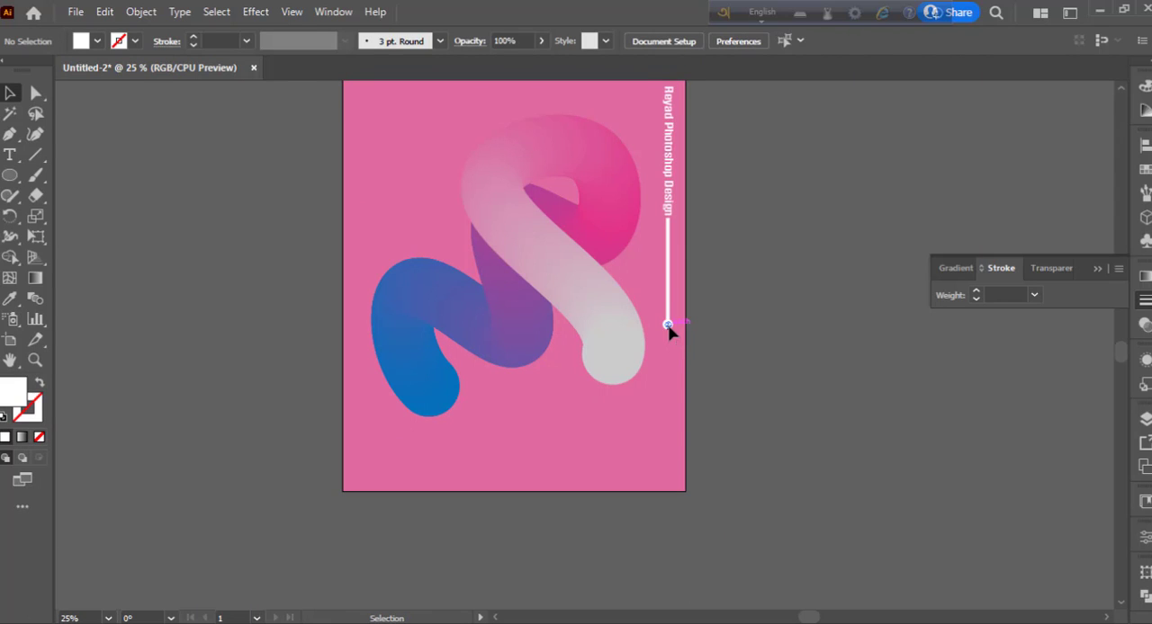
left_click(668, 326)
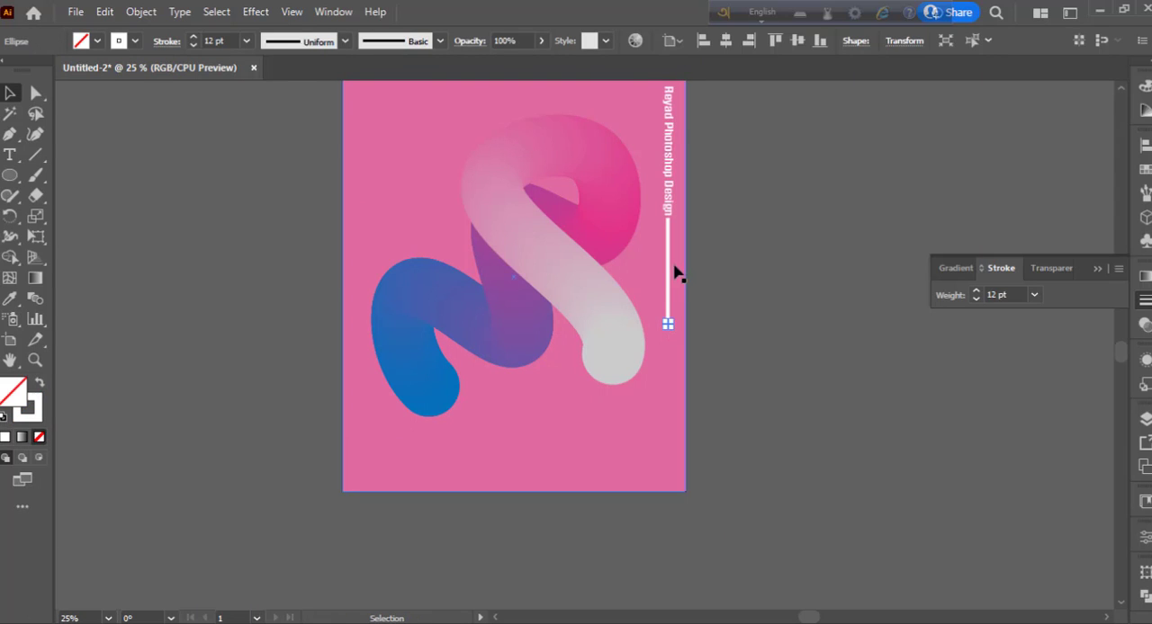
left_click(669, 176, "shift")
key("v")
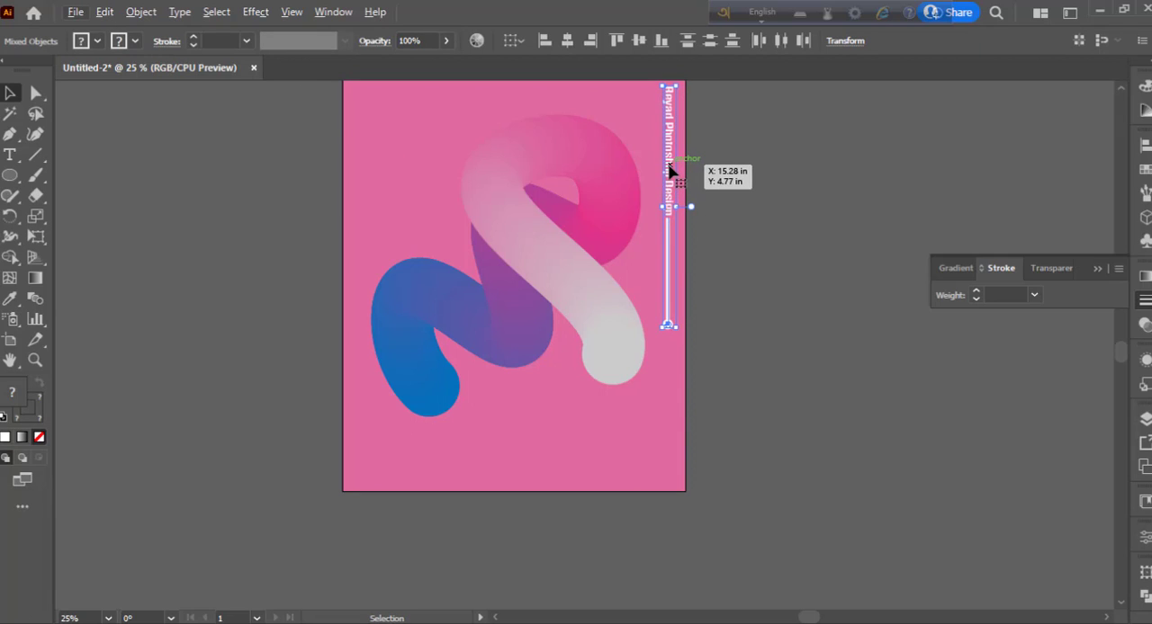
key("ctrl+g")
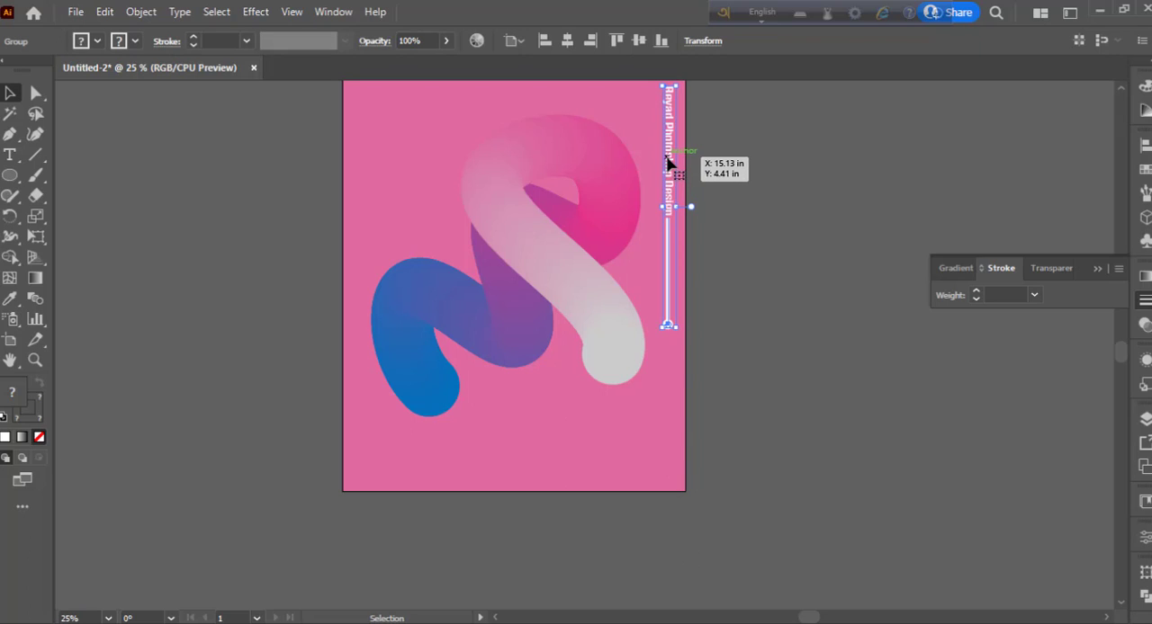
left_click_drag(668, 162, 359, 291)
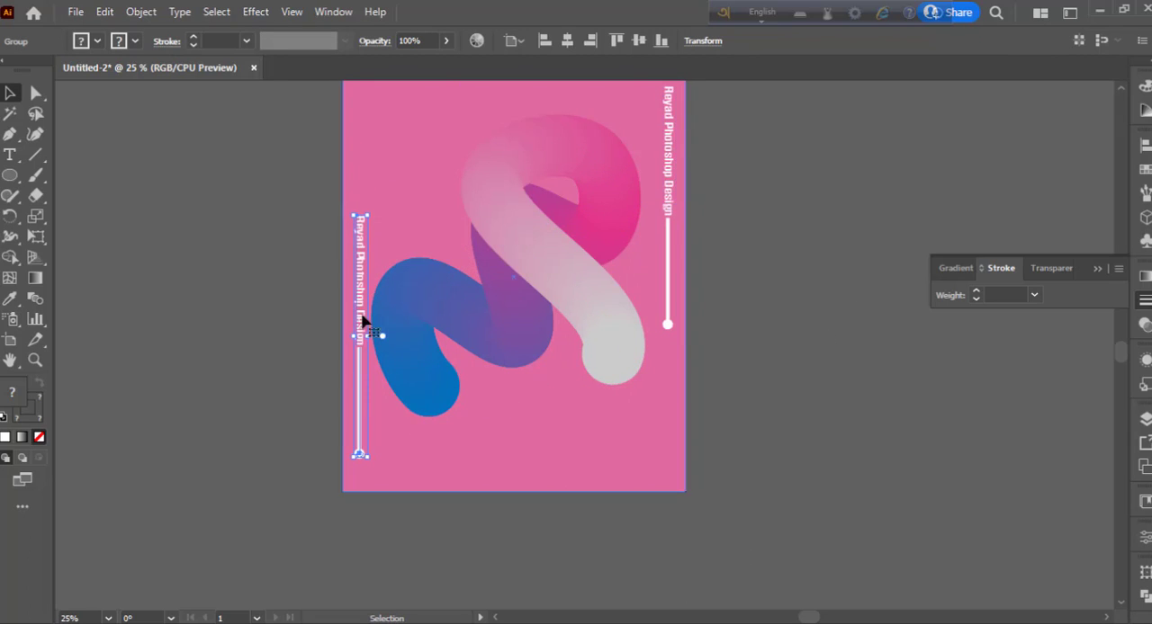
- Reflect the copied text-and-line group across the horizontal axis and deselect it
right_click(359, 290)
left_click(452, 465)
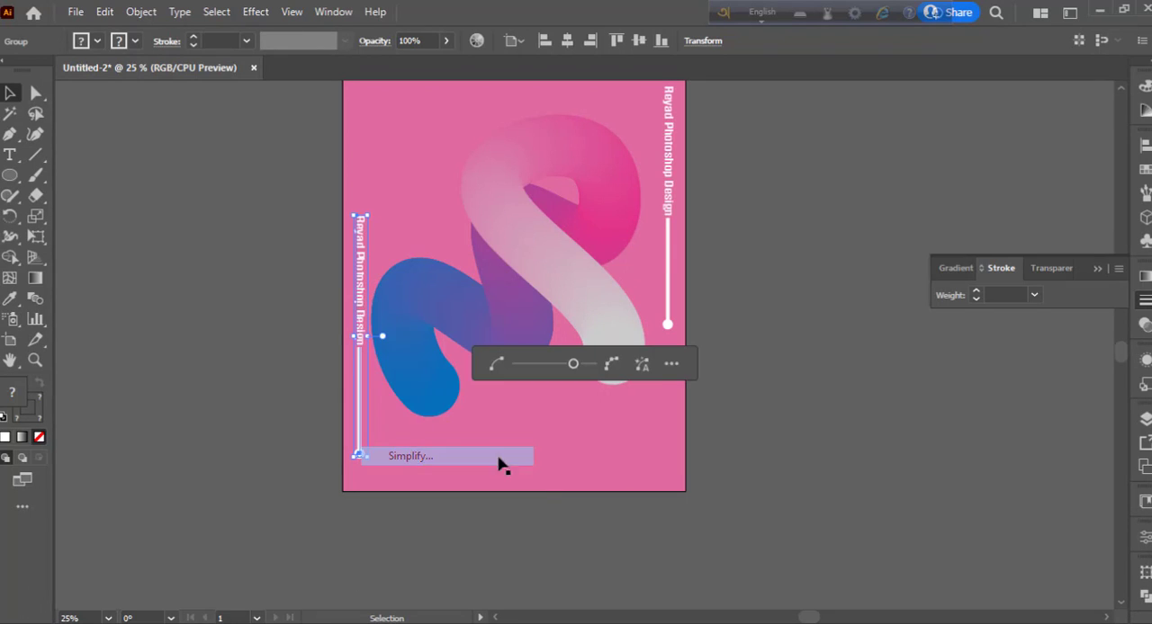
right_click(358, 288)
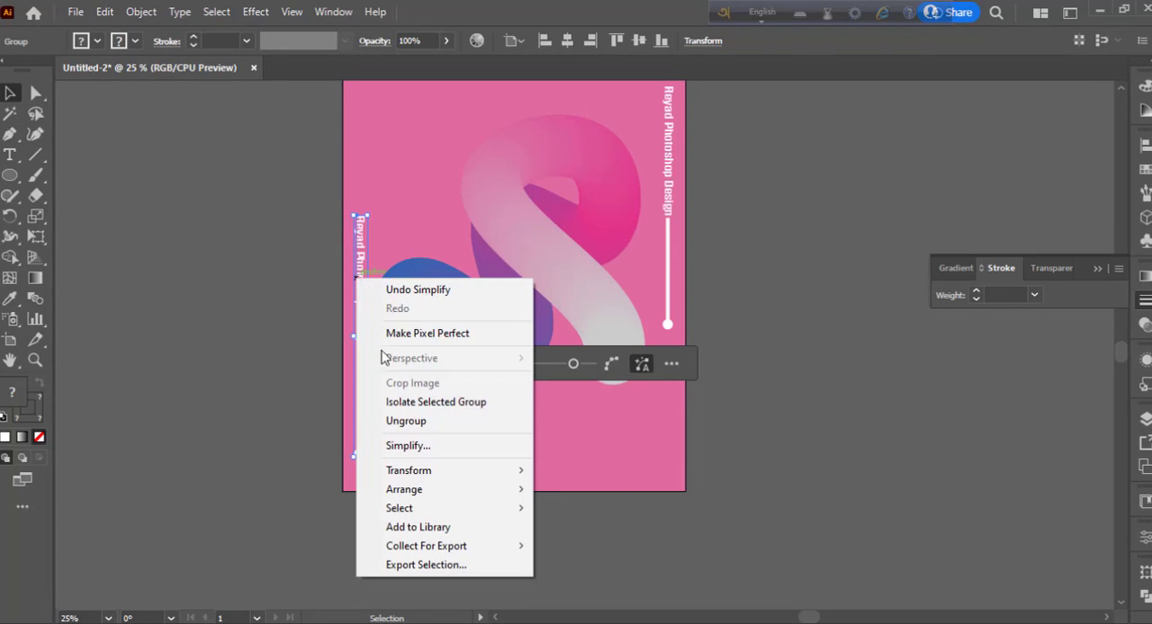
mouse_move(436, 473)
left_click(574, 532)
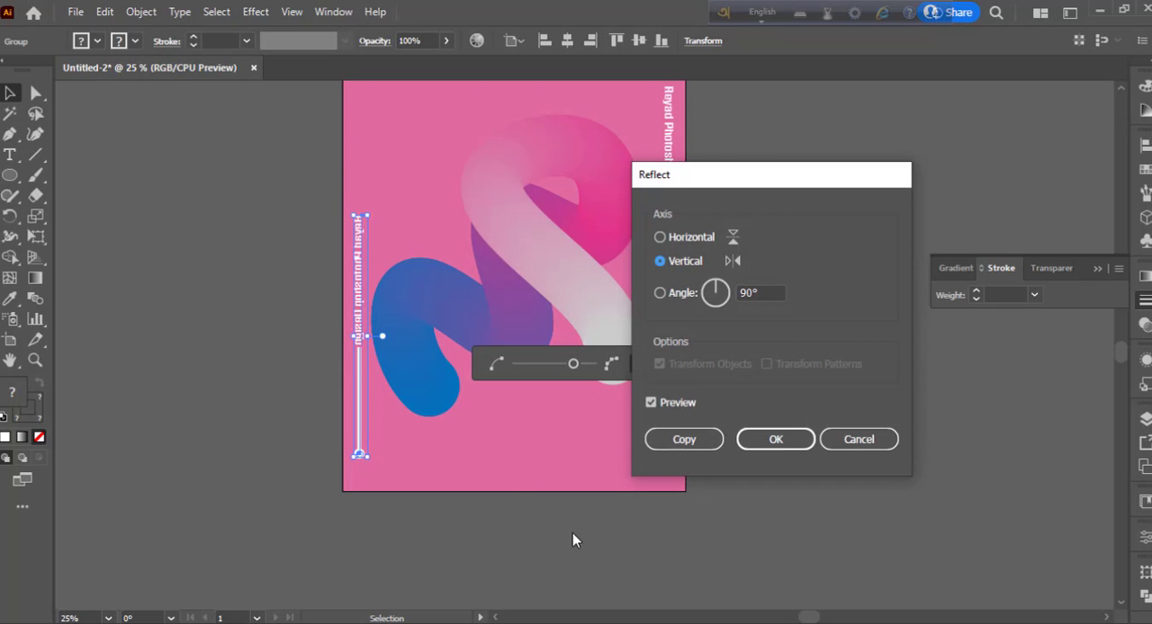
left_click(689, 237)
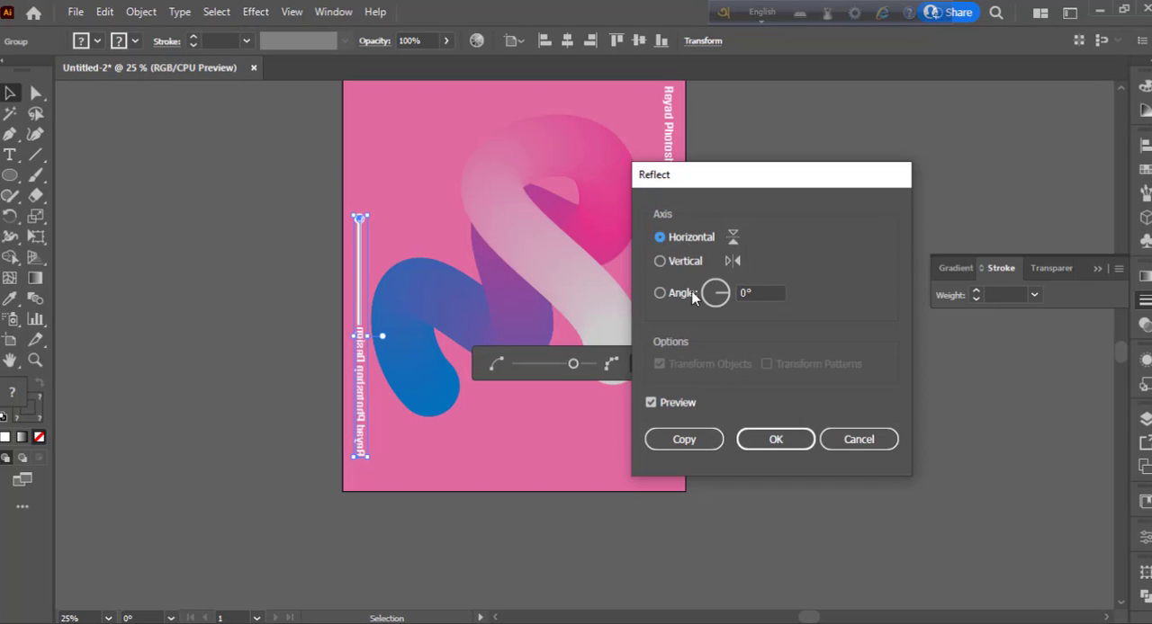
left_click(767, 441)
left_click(769, 442)
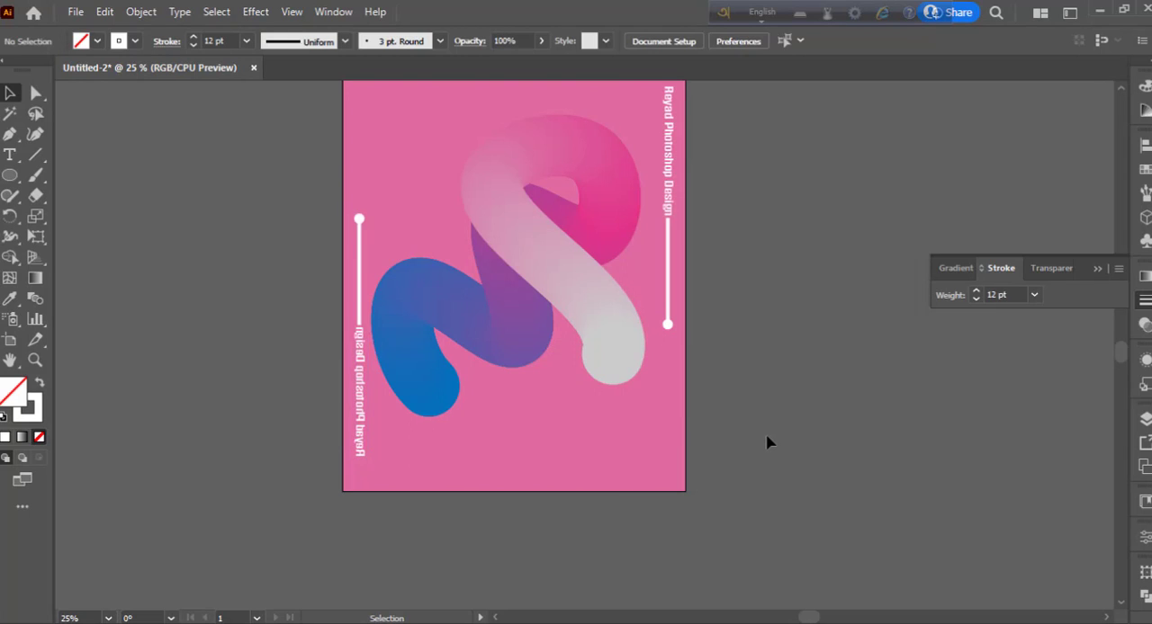
- Add the vertical title's first word as horizontal 36 pt text in The Bold Font over the gradient shape
scroll(780, 474, "up", 1)
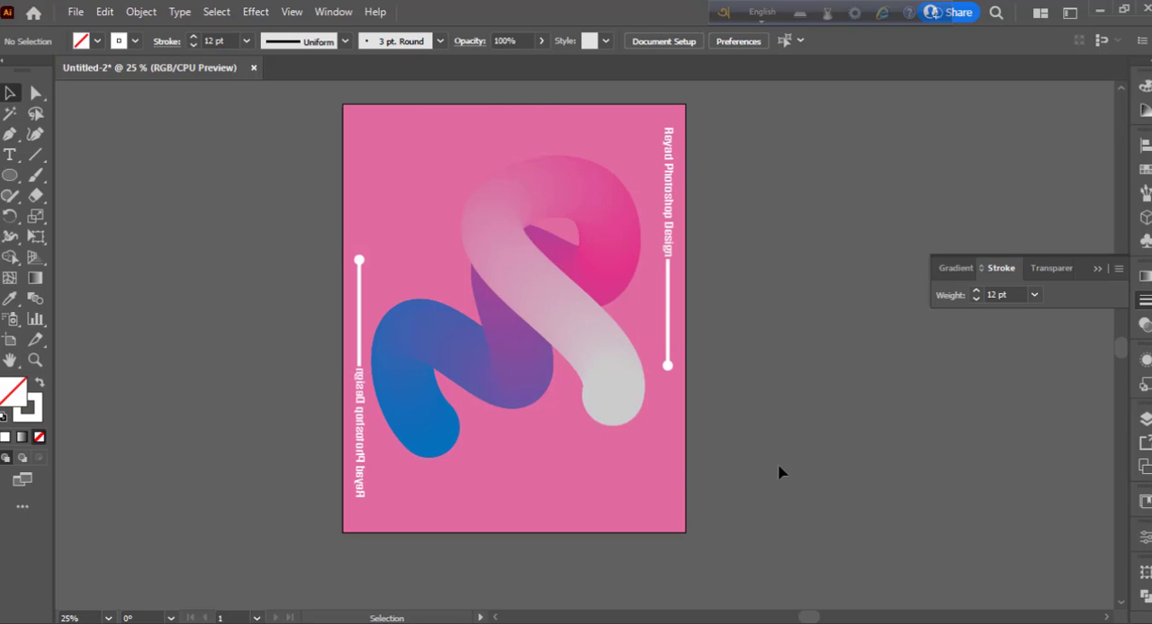
scroll(779, 474, "up", 1)
key("t")
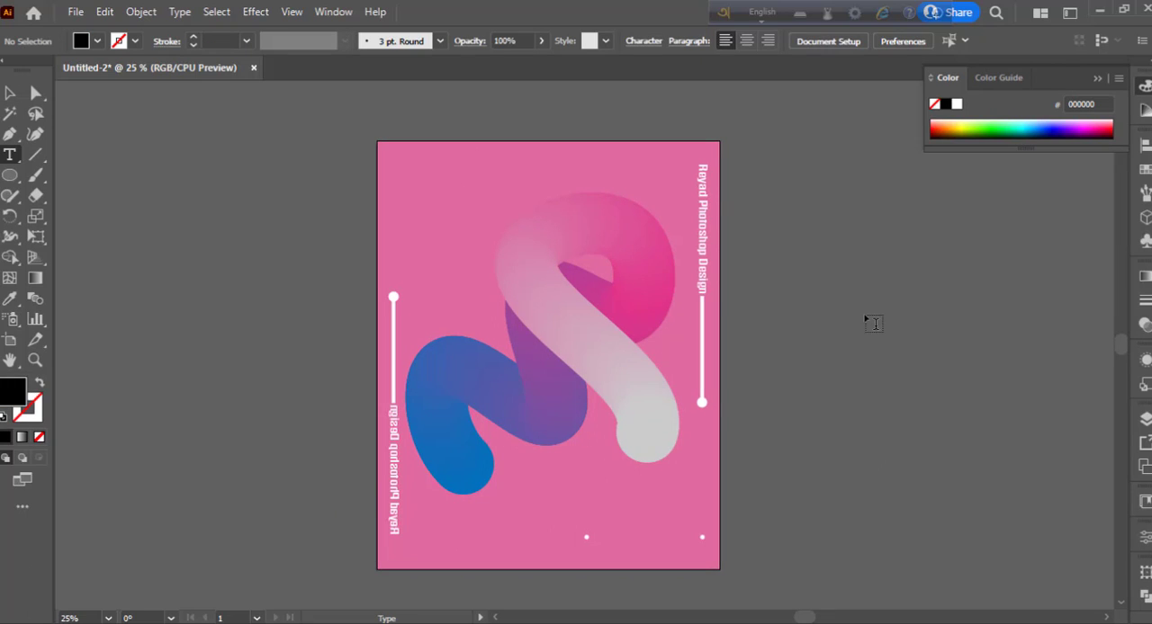
left_click(506, 288)
type("REYAD")
left_click(9, 93)
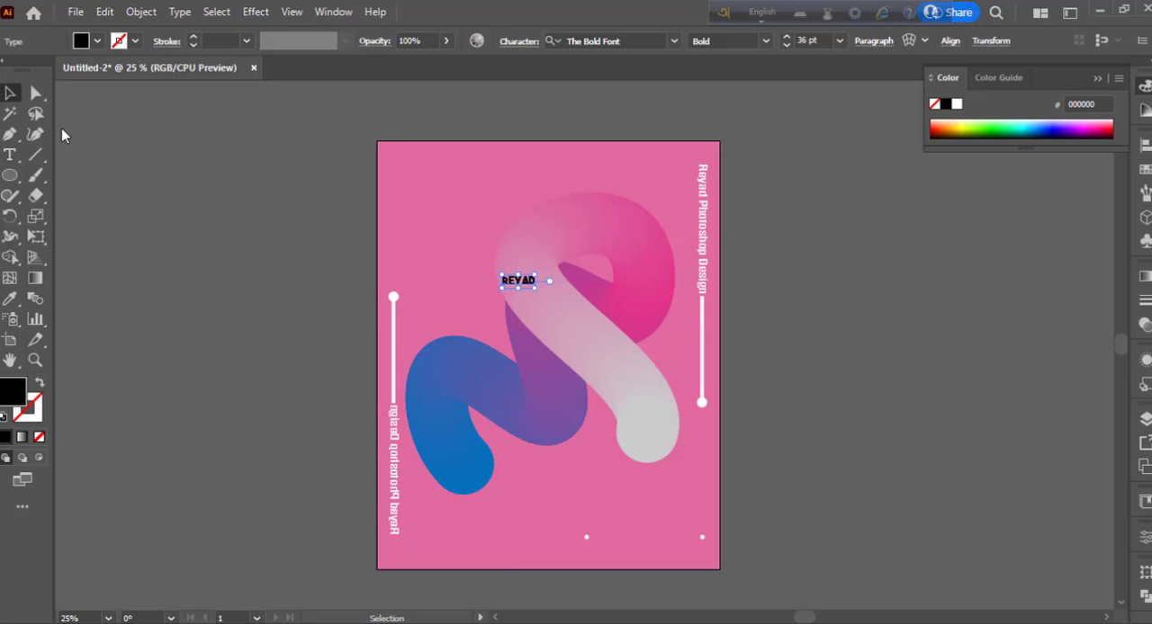
- Enlarge the new heading word to about 262 pt, place it across the gradient shape, and fill it with dark grey R=51 G=51 B=51
left_click_drag(534, 295, 636, 369)
left_click_drag(580, 285, 630, 344)
left_click(96, 40)
left_click(40, 135)
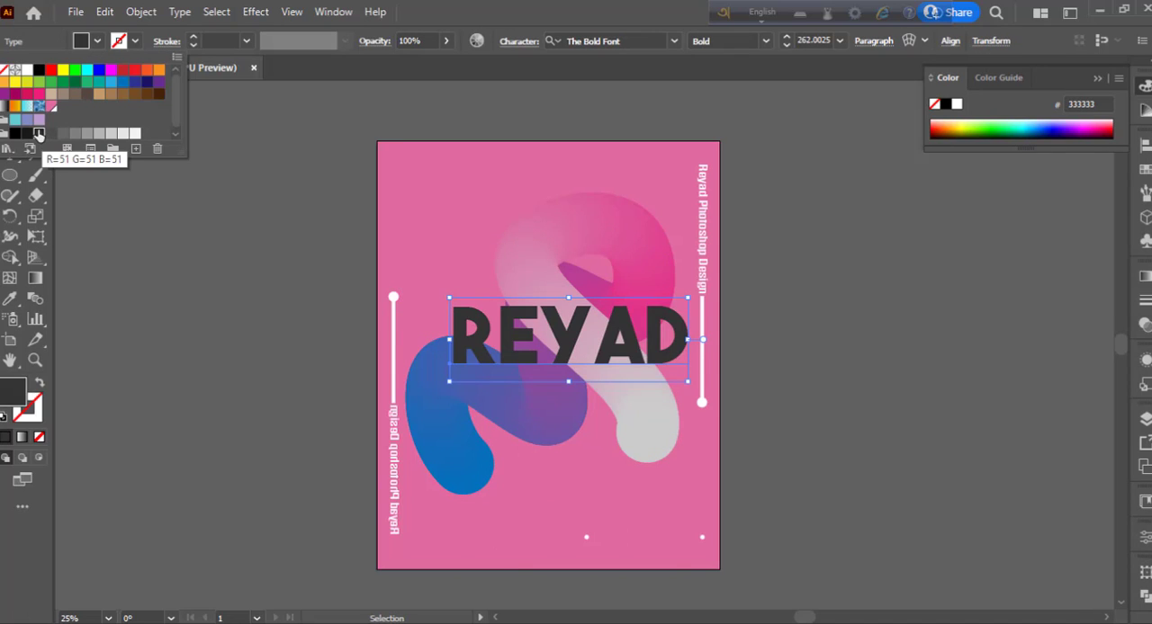
- Preview other fonts on the heading, keep The Bold Font, and deselect the text
left_click(673, 40)
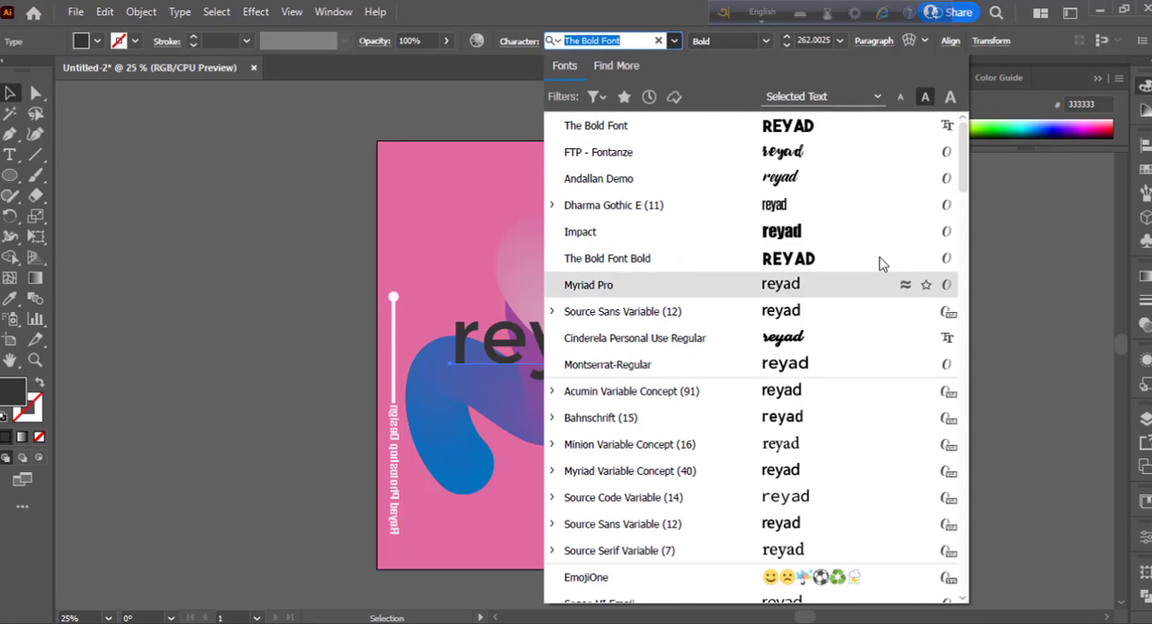
scroll(882, 263, "down", 9)
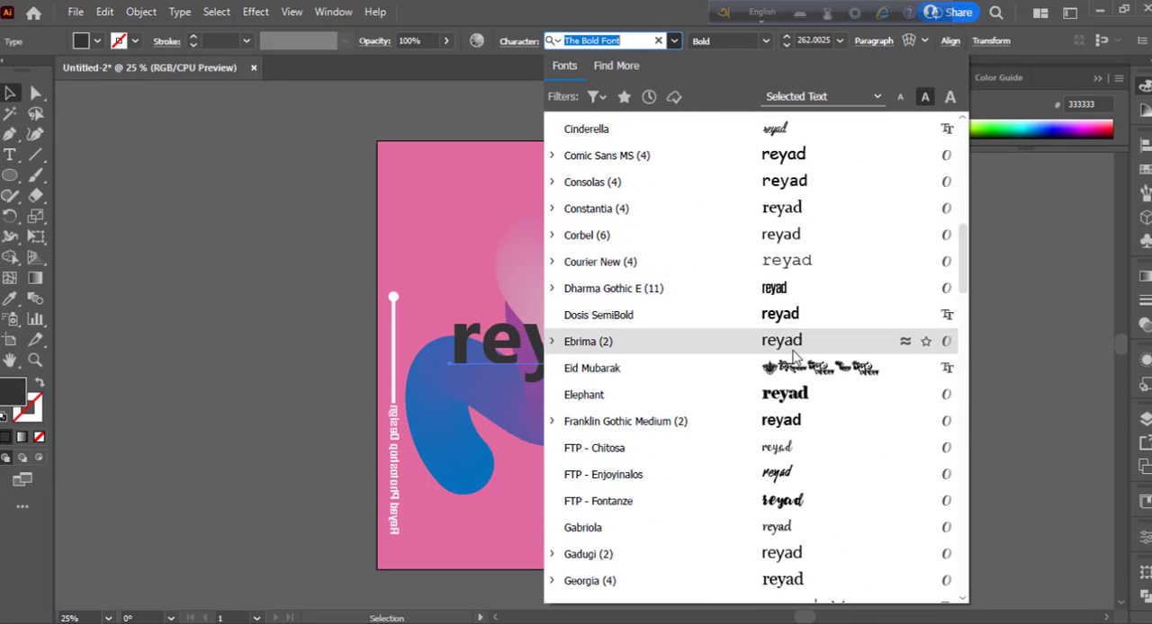
left_click_drag(962, 261, 977, 128)
left_click(857, 126)
left_click(246, 191)
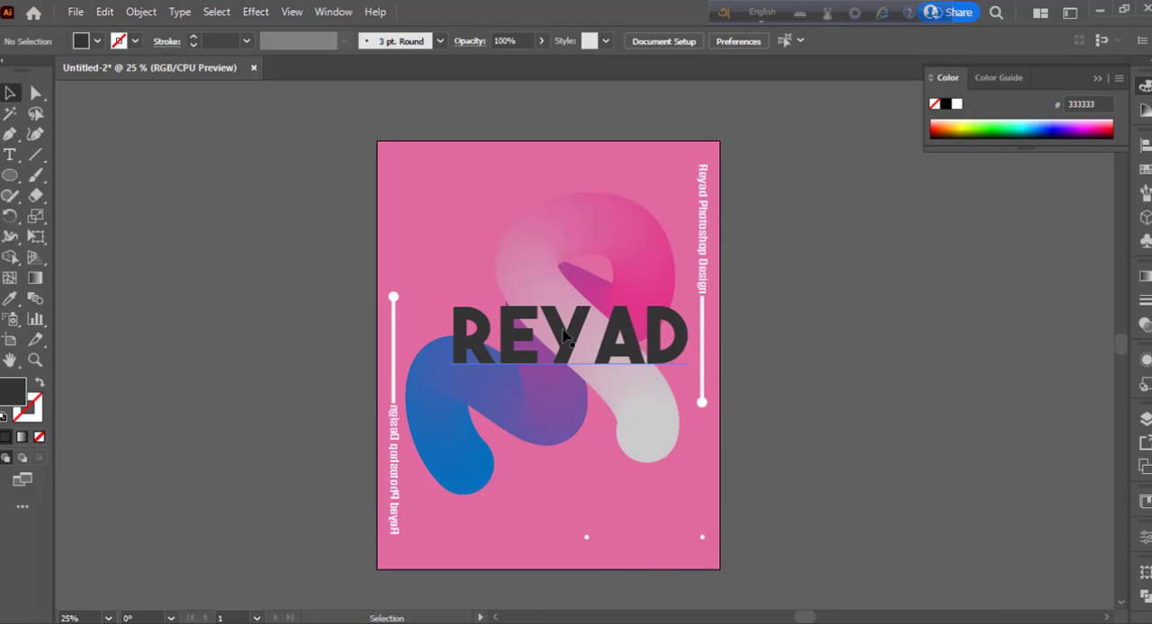
- Move the heading slightly up, scale it down to about 170 pt, and deselect it
left_click_drag(565, 335, 569, 340)
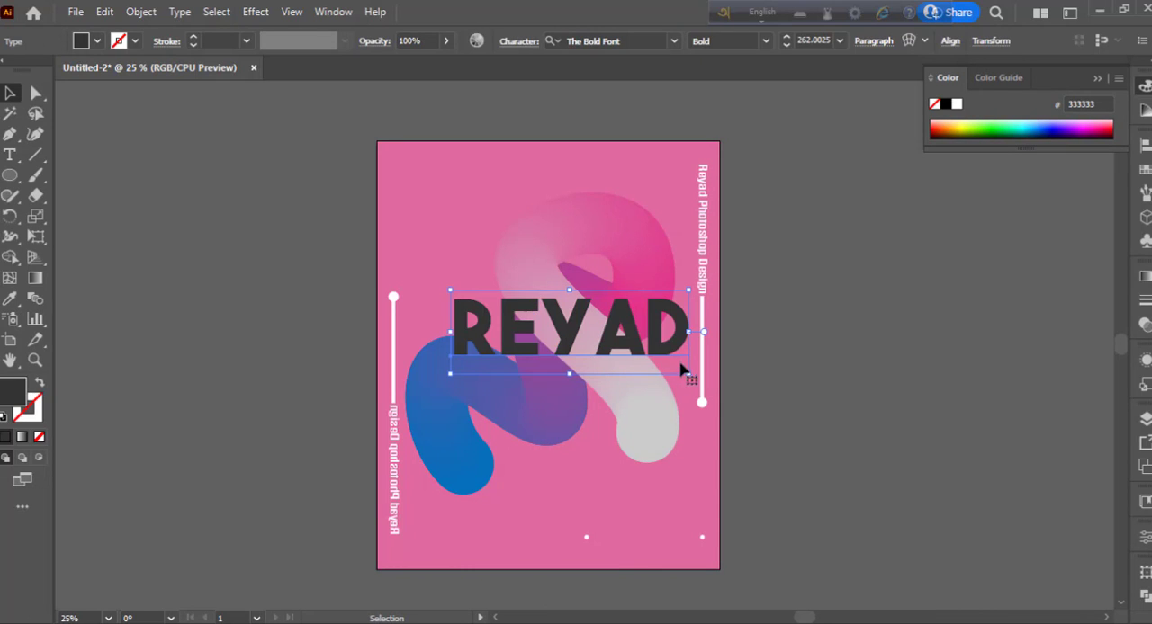
left_click_drag(681, 370, 630, 351)
left_click(758, 372)
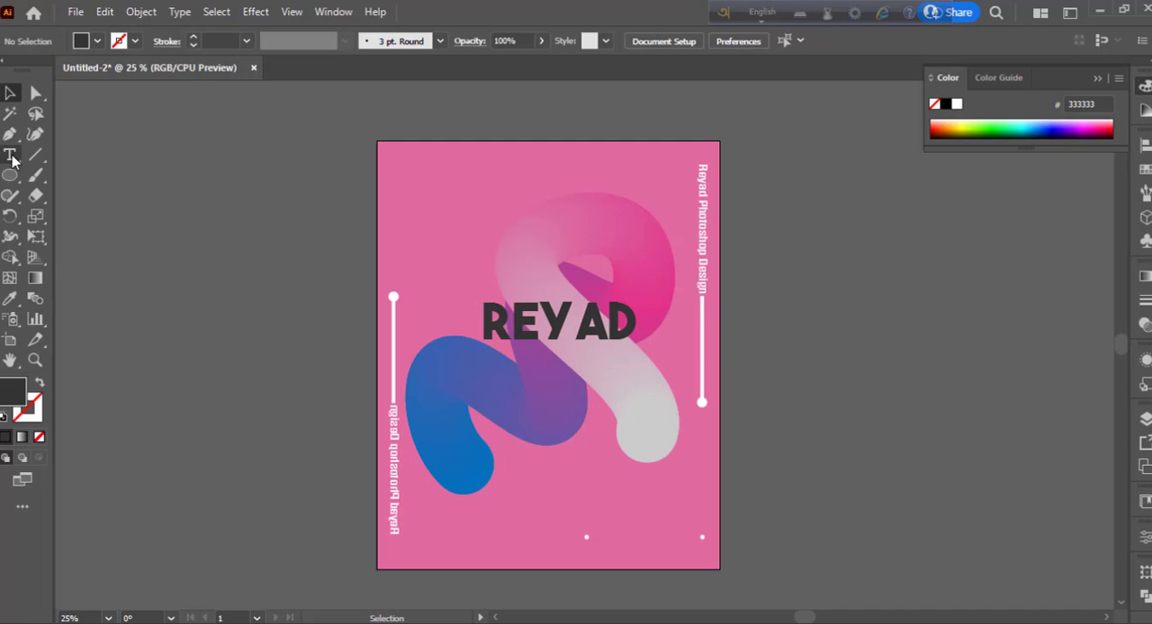
- Draw a horizontal line about 11.3 in long along the heading's baseline with a white 2 pt stroke
left_click(9, 134)
left_click(426, 340)
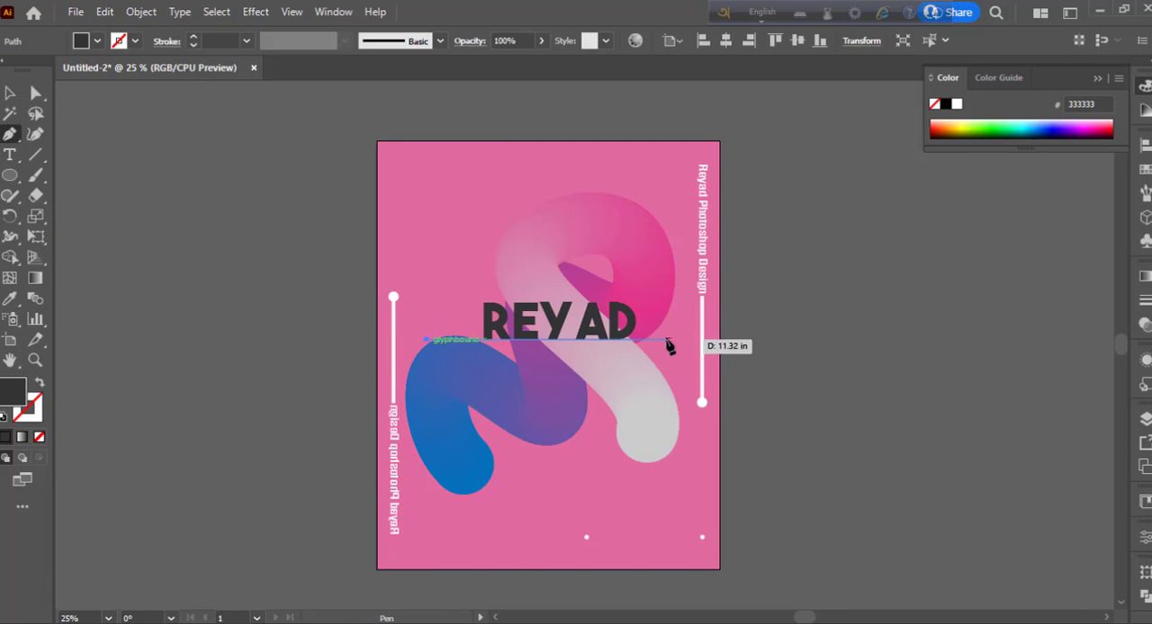
left_click(667, 341)
key("v")
left_click(1144, 301)
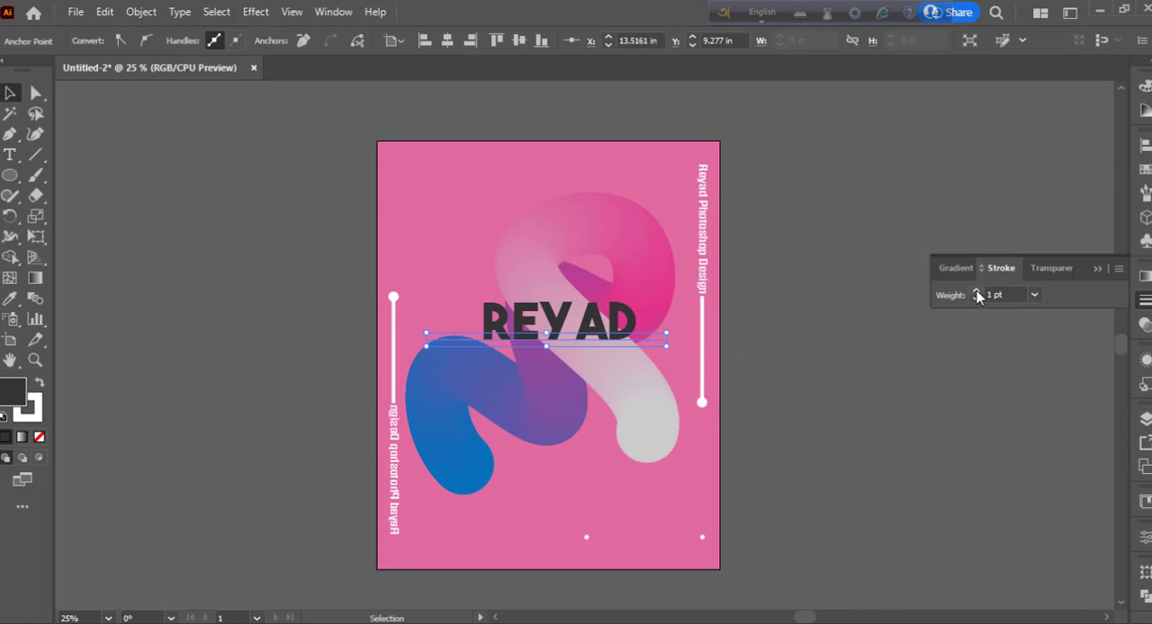
left_click(976, 292)
left_click(820, 441)
- Nudge the white horizontal line slightly down and right so it sits just beneath the heading
left_click(650, 340)
key("Down")
key("Down")
key("Down")
key("Down")
key("Down")
left_click(834, 511)
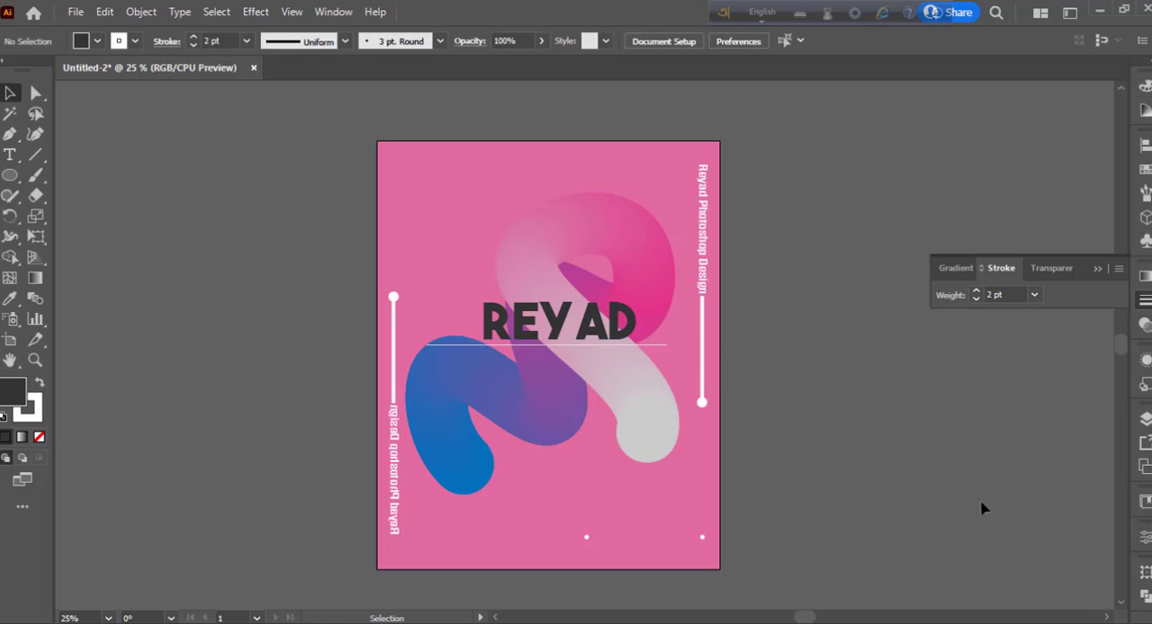
left_click(650, 347)
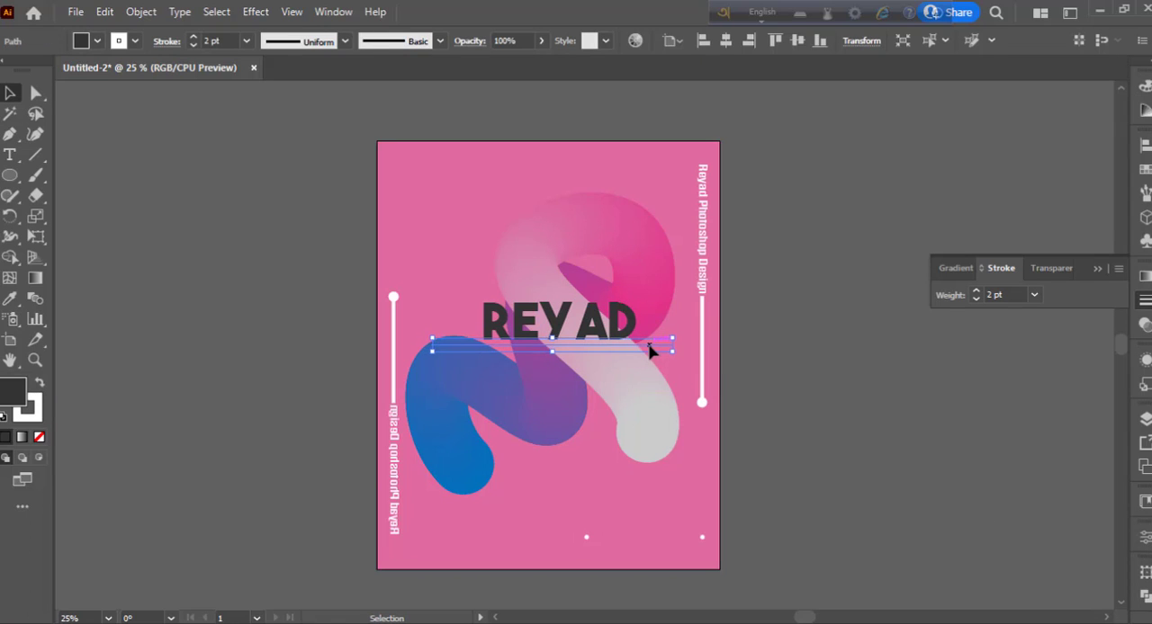
left_click(851, 373)
left_click(660, 349)
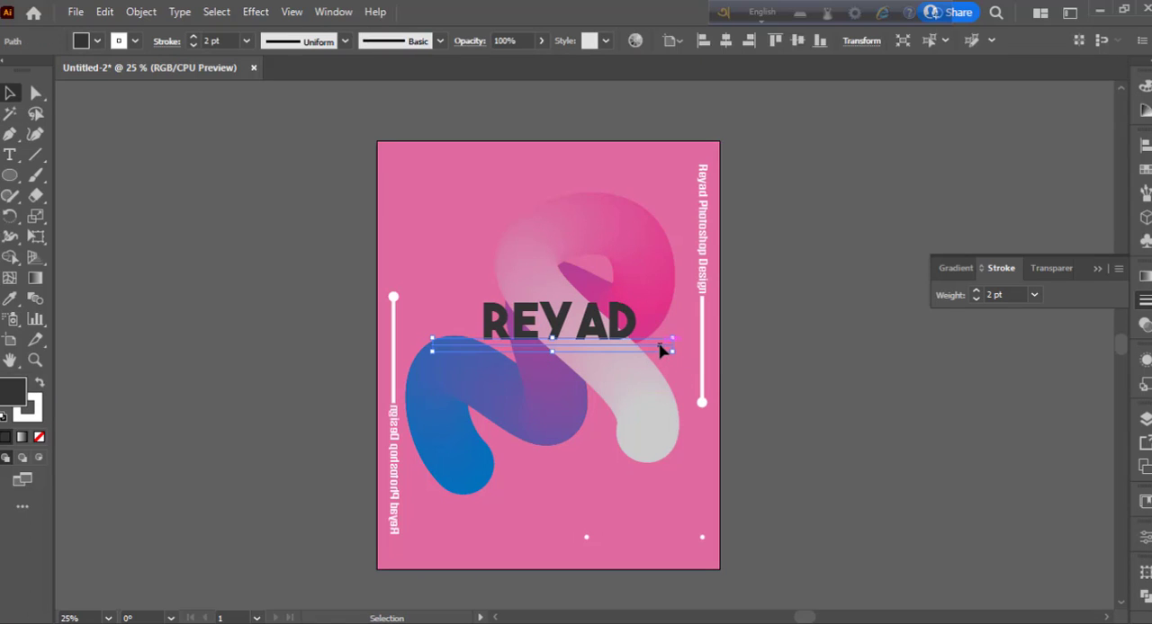
left_click(834, 375)
- Add the text "PHOTOSHOP DESIGN" in 36 pt The Bold Font and place it just below the horizontal line
left_click_drag(10, 154, 72, 155)
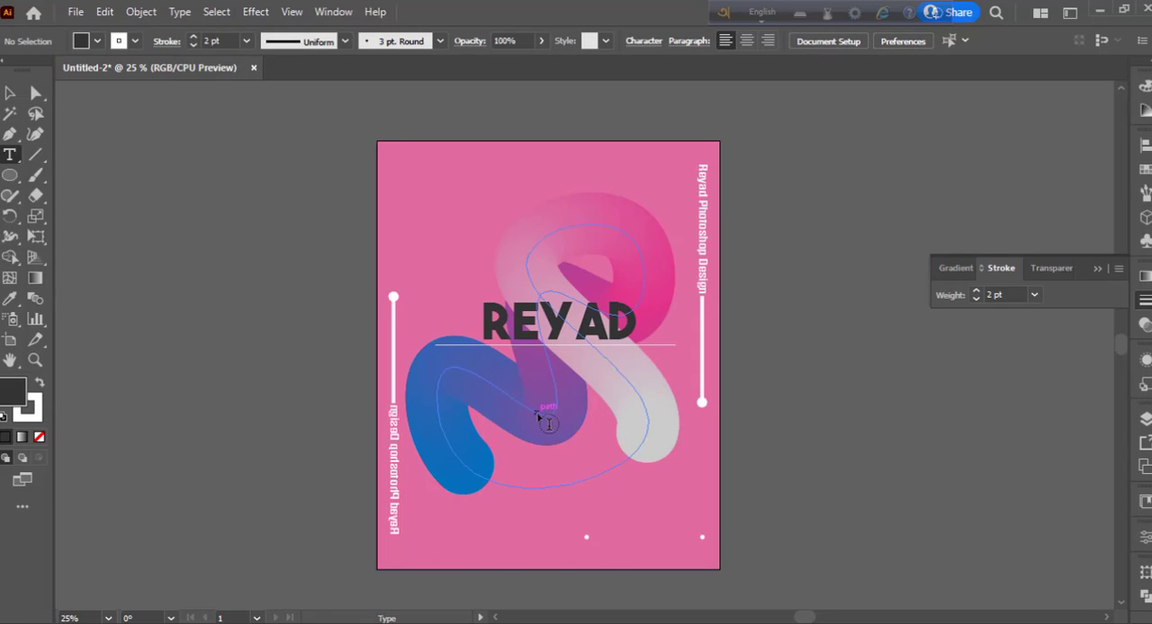
left_click(414, 166)
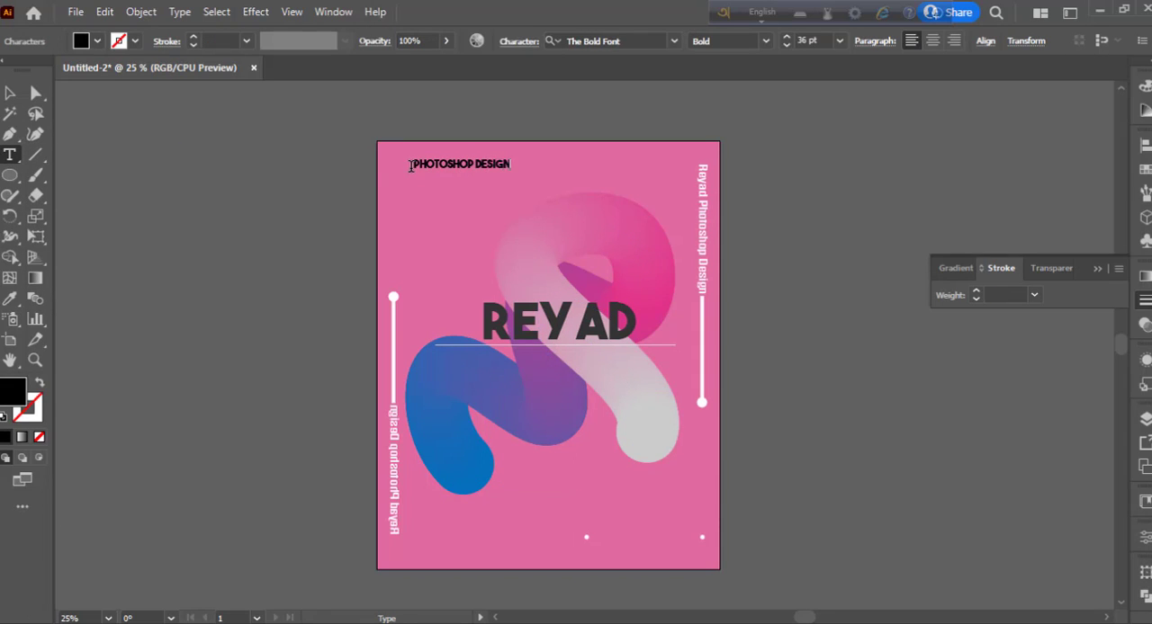
key("Escape")
left_click_drag(461, 171, 468, 363)
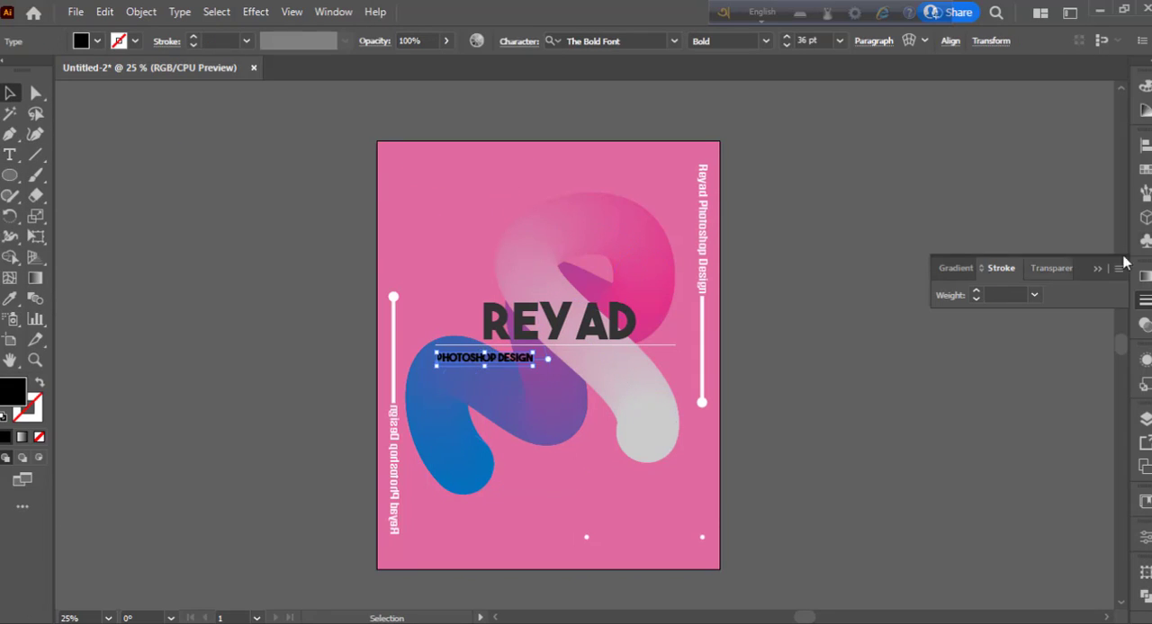
- Set the tracking of the "PHOTOSHOP DESIGN" subtitle to 800
left_click(1143, 538)
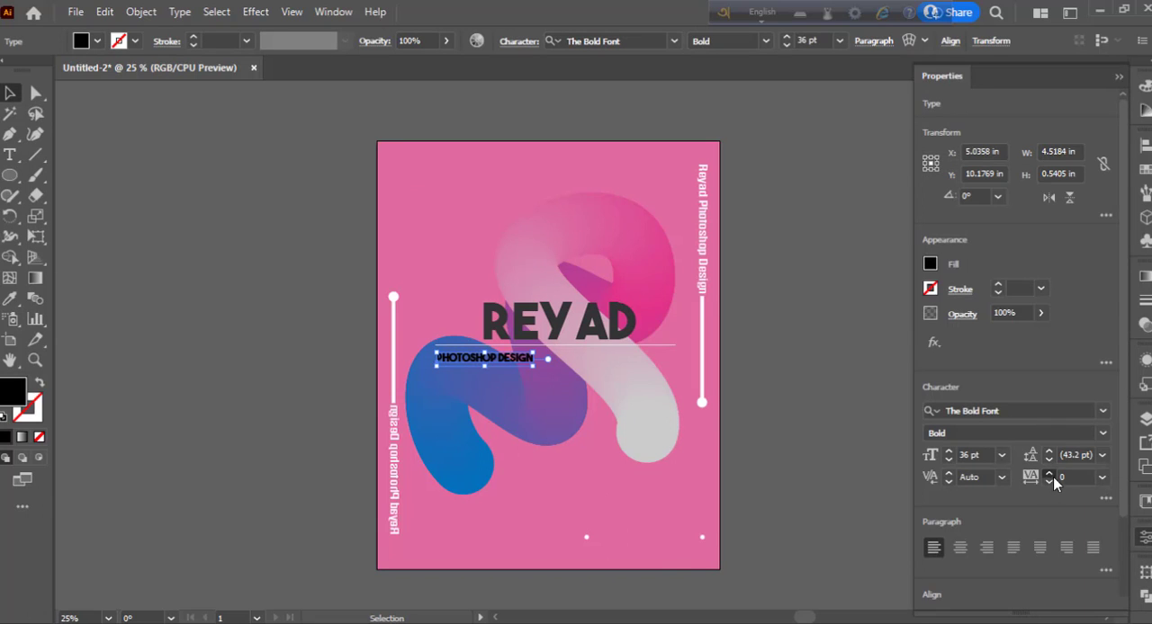
left_click(1049, 474)
left_click(1049, 474)
left_click(1103, 478)
left_click(1114, 460)
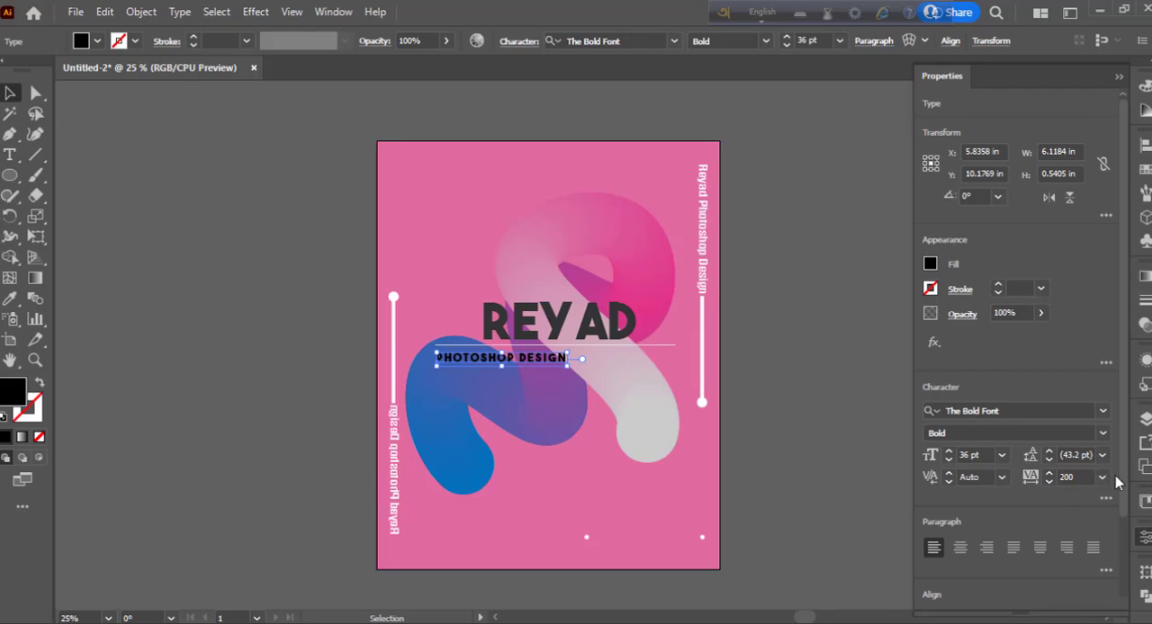
left_click_drag(1083, 477, 1059, 478)
left_click(1049, 475)
type("800")
key("Return")
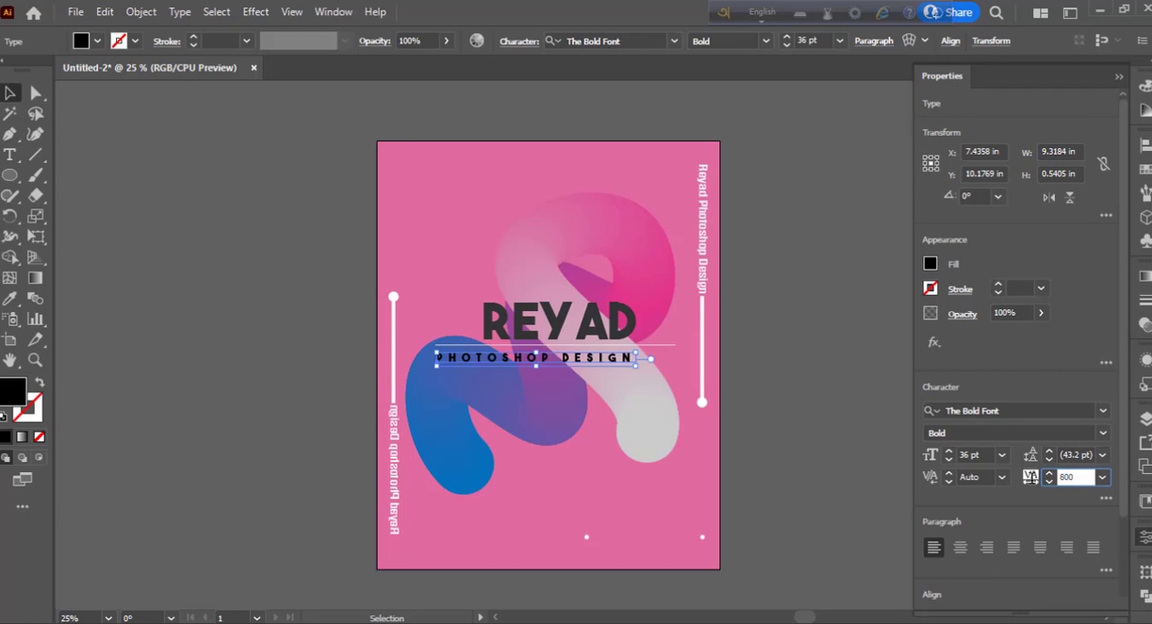
- Widen the subtitle a little more, shift it right to centre it beneath the heading, and deselect it
left_click(574, 370)
left_click_drag(561, 359, 573, 361)
left_click(771, 393)
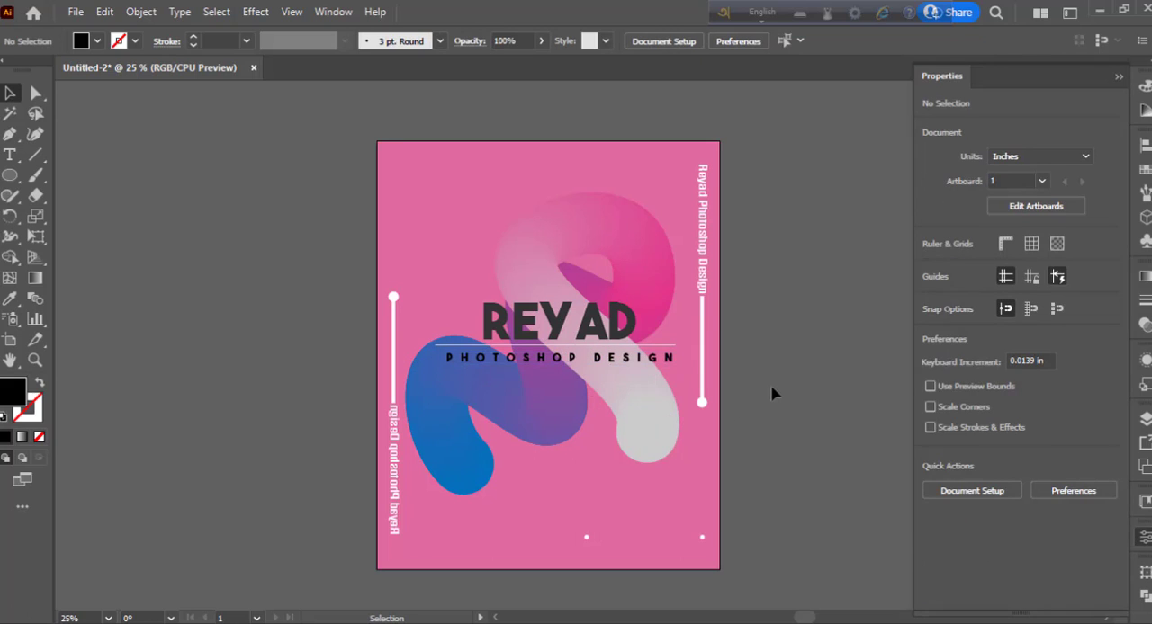
- Preview alternative tracking values on the heading and deselect it
left_click(559, 322)
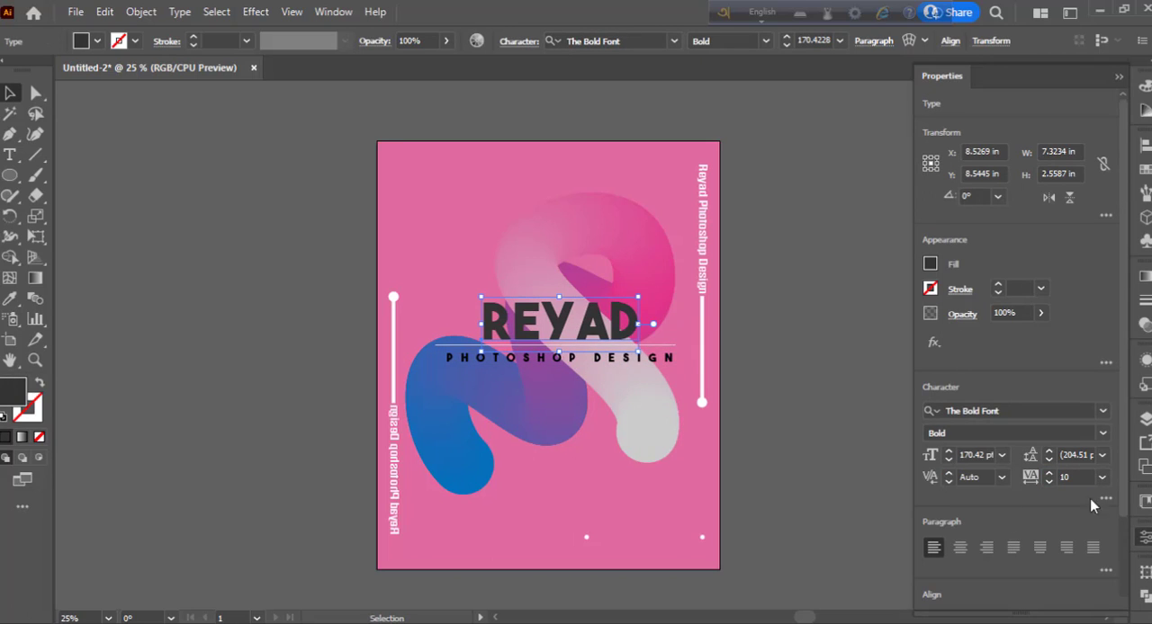
left_click(1102, 477)
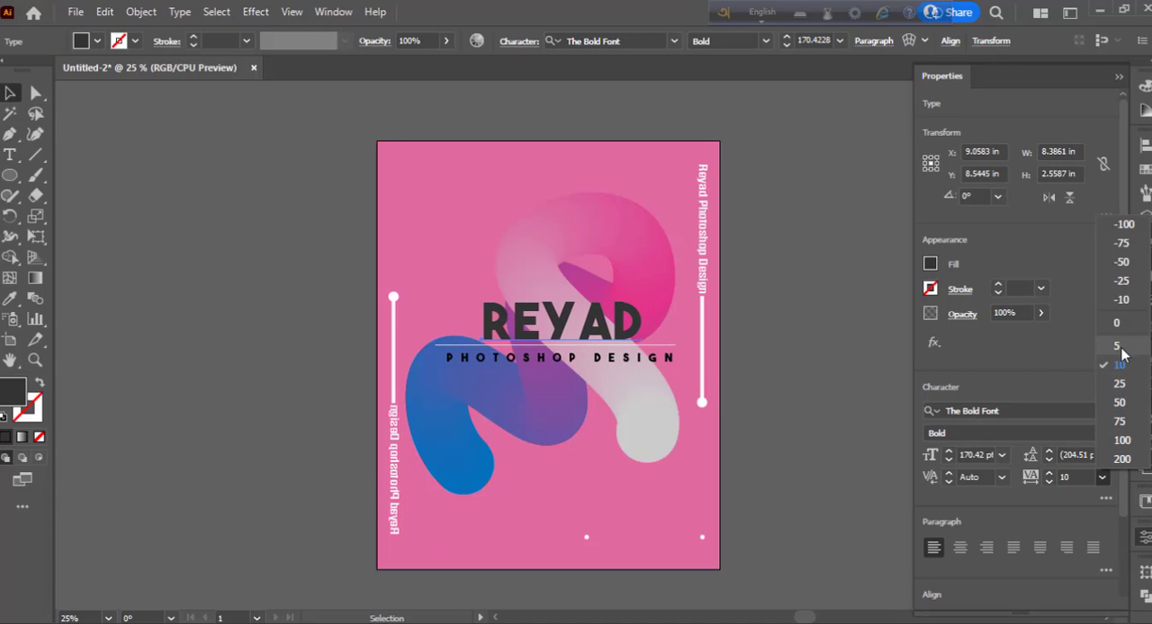
left_click(783, 389)
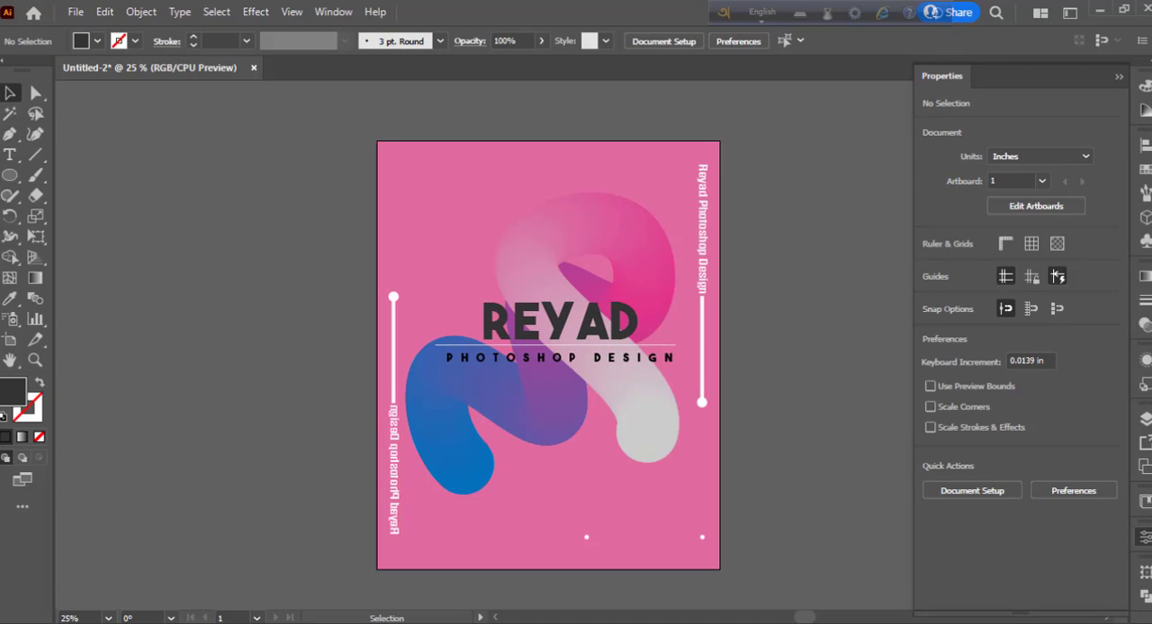
- Add the text "75" in The Bold Font, enlarge it and place it in the artboard's upper-left corner
left_click(1119, 77)
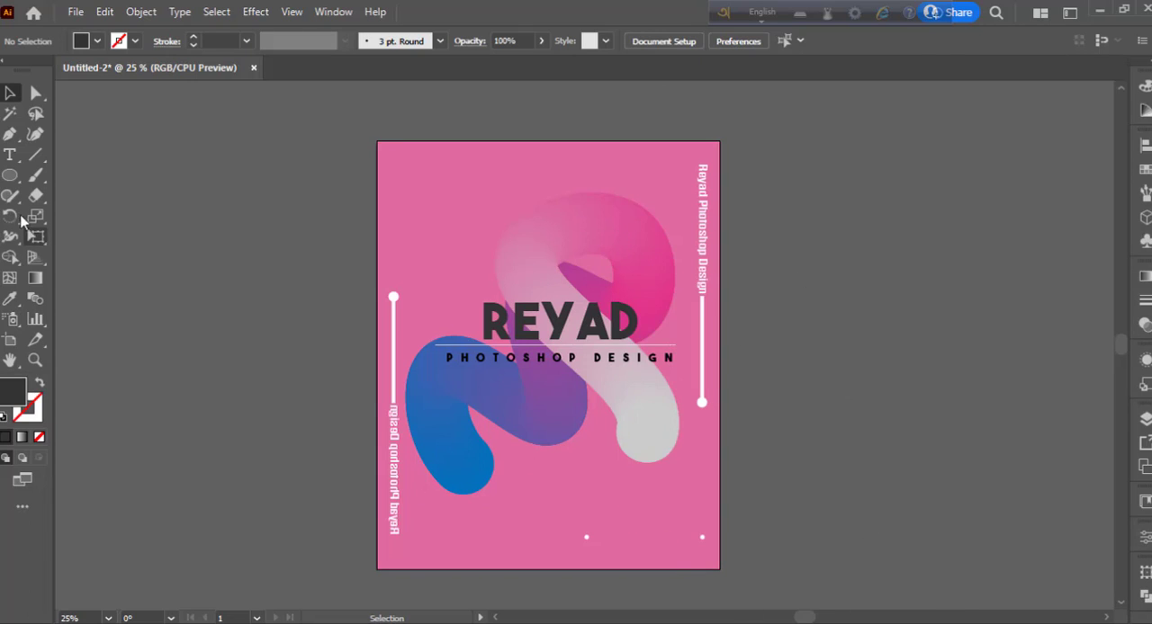
left_click(10, 154)
left_click(422, 186)
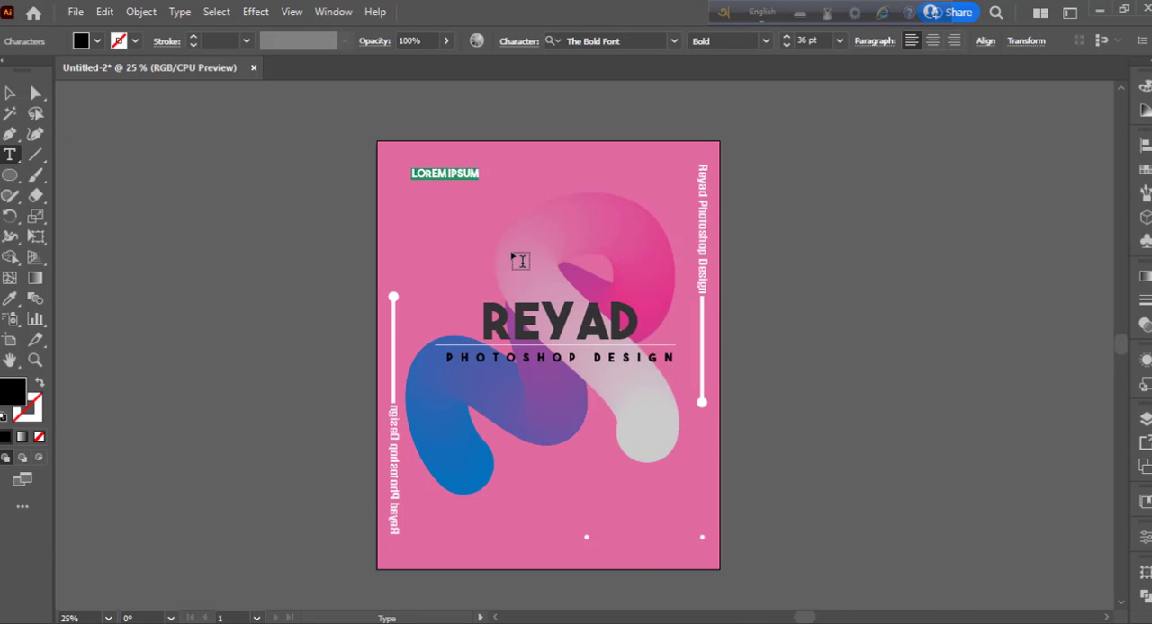
type("75")
key("Escape")
left_click_drag(425, 182, 474, 232)
left_click_drag(466, 166, 487, 189)
left_click(149, 203)
- Draw a square over the "75" with no fill and a white stroke
left_click(54, 176)
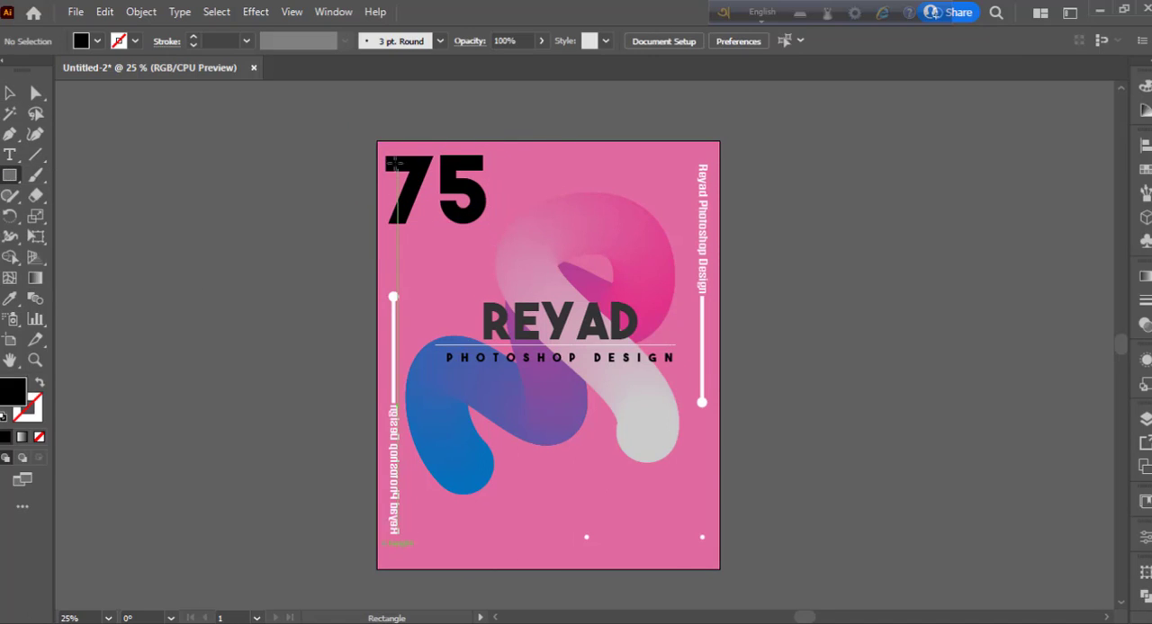
mouse_move(385, 149)
left_mouse_down()
mouse_move(508, 268)
mouse_move(481, 239)
left_mouse_up()
key("shift+x")
key("v")
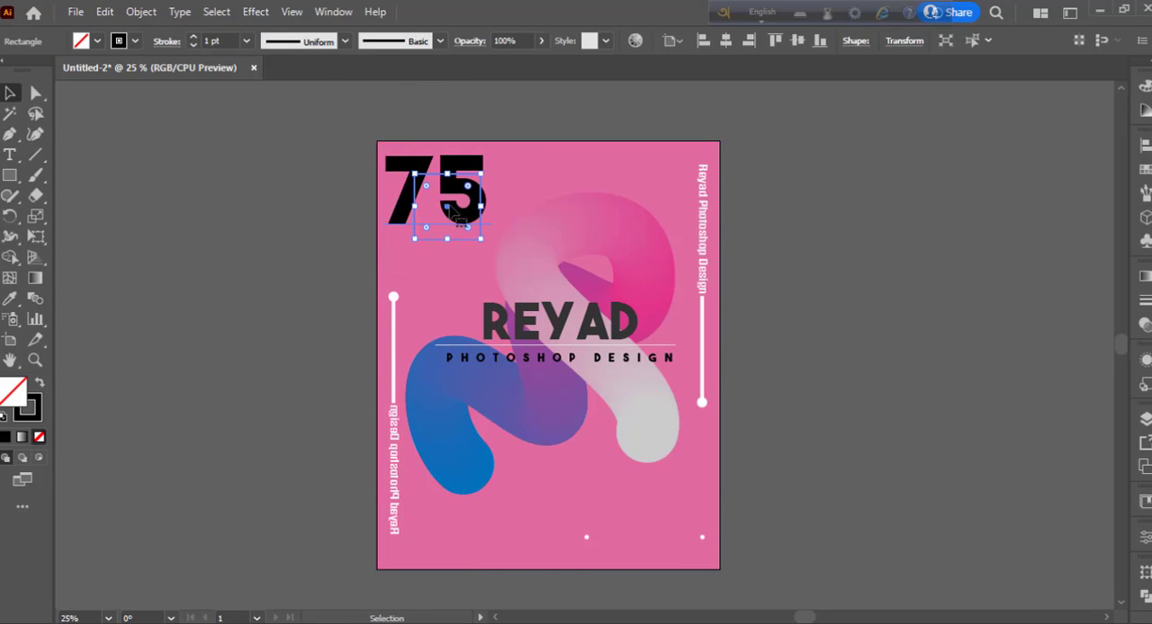
left_click(135, 41)
left_click(29, 69)
left_click(222, 207)
- Scale down the "75" and position it centrally inside the white square outline
left_click(407, 194)
mouse_move(491, 244)
left_mouse_down()
mouse_move(458, 225)
mouse_move(489, 254)
mouse_move(481, 242)
left_mouse_up()
left_click(338, 186)
left_click(442, 201)
left_click(301, 241)
left_click_drag(458, 175, 458, 175)
left_click(224, 210)
left_click(458, 174)
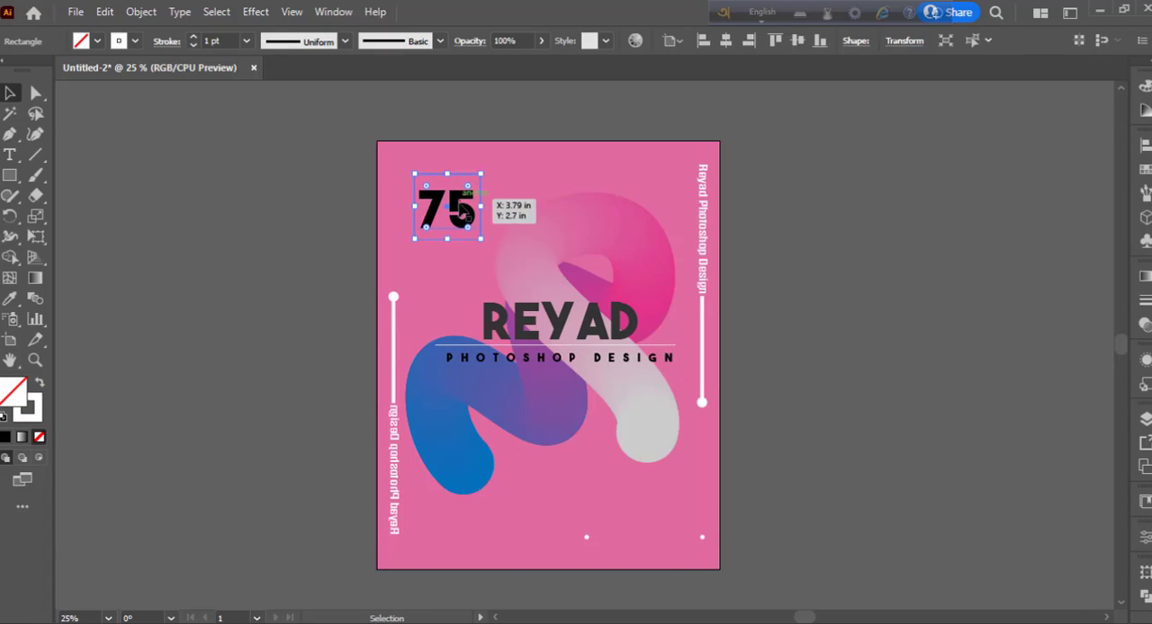
- Move the "75" and its square outline together closer to the artboard's upper-left corner
left_click(461, 205, "shift")
left_click_drag(470, 216, 457, 200)
left_click(342, 194)
left_click(458, 200)
left_click(507, 117)
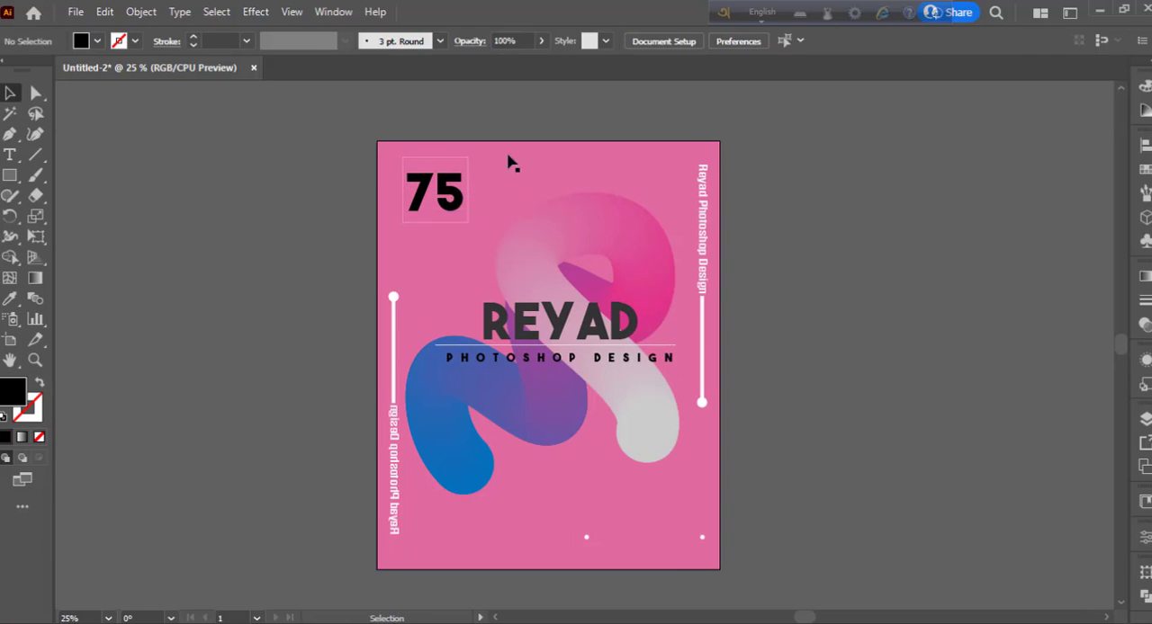
- Set the stroke weight of the square around the "75" to 13 pt
left_click_drag(510, 163, 463, 151)
left_click(1144, 300)
left_click(976, 291)
left_click(976, 292)
left_click(976, 292)
left_click(977, 291)
left_click(880, 239)
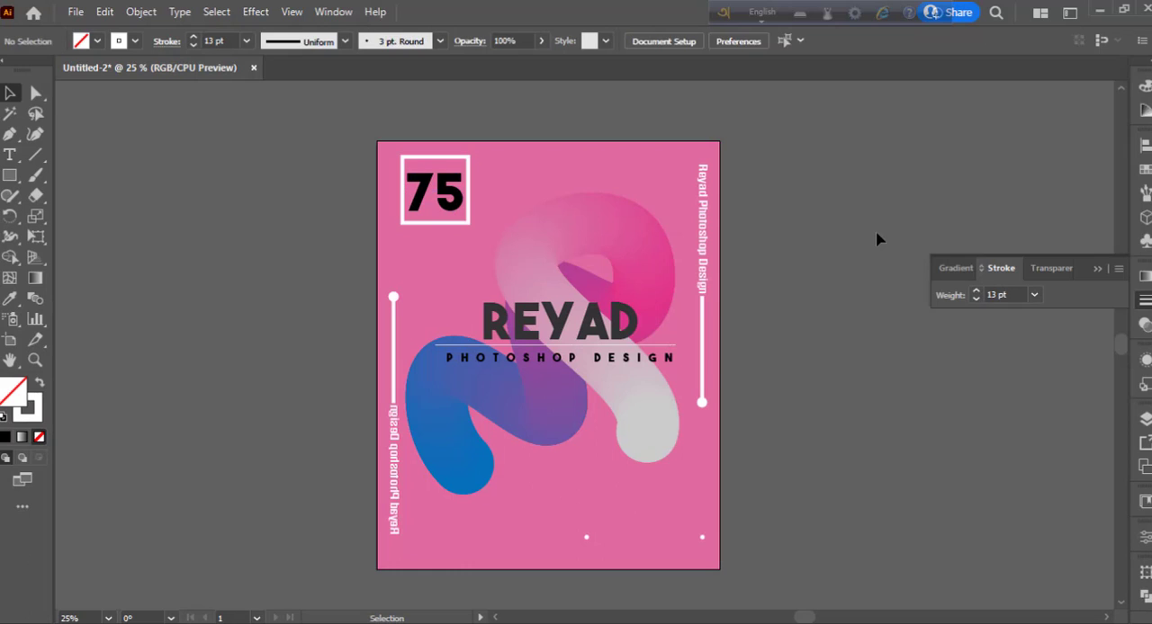
- Adjust the vertical position of the "75" so it sits centred within the white frame, and deselect it
left_click(450, 198)
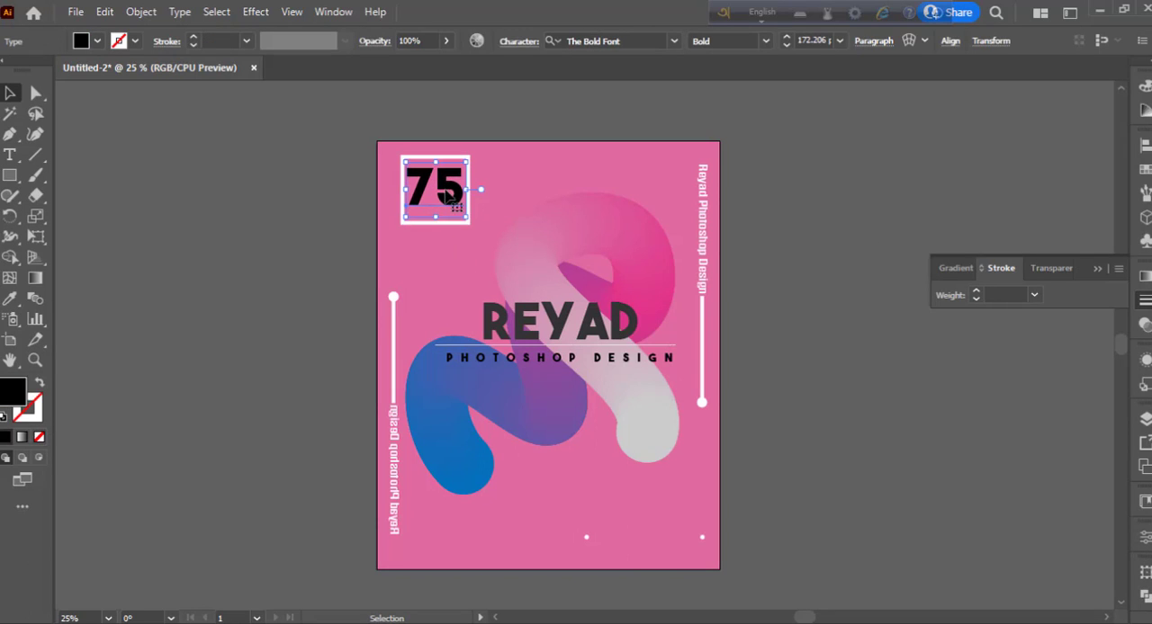
left_click(954, 291)
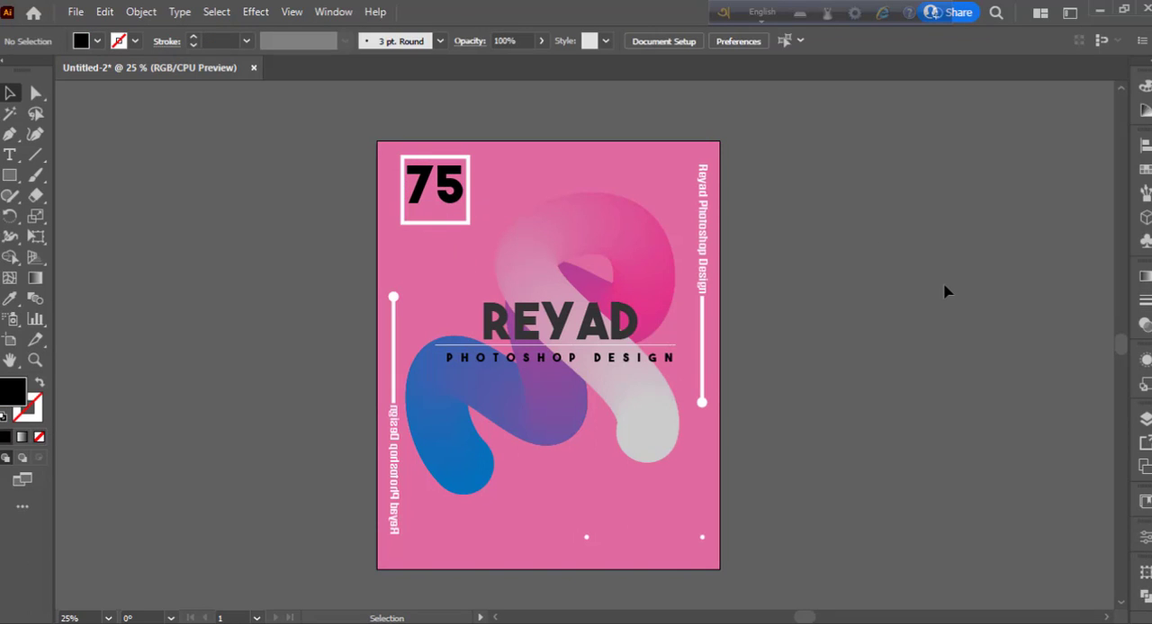
left_click(458, 191)
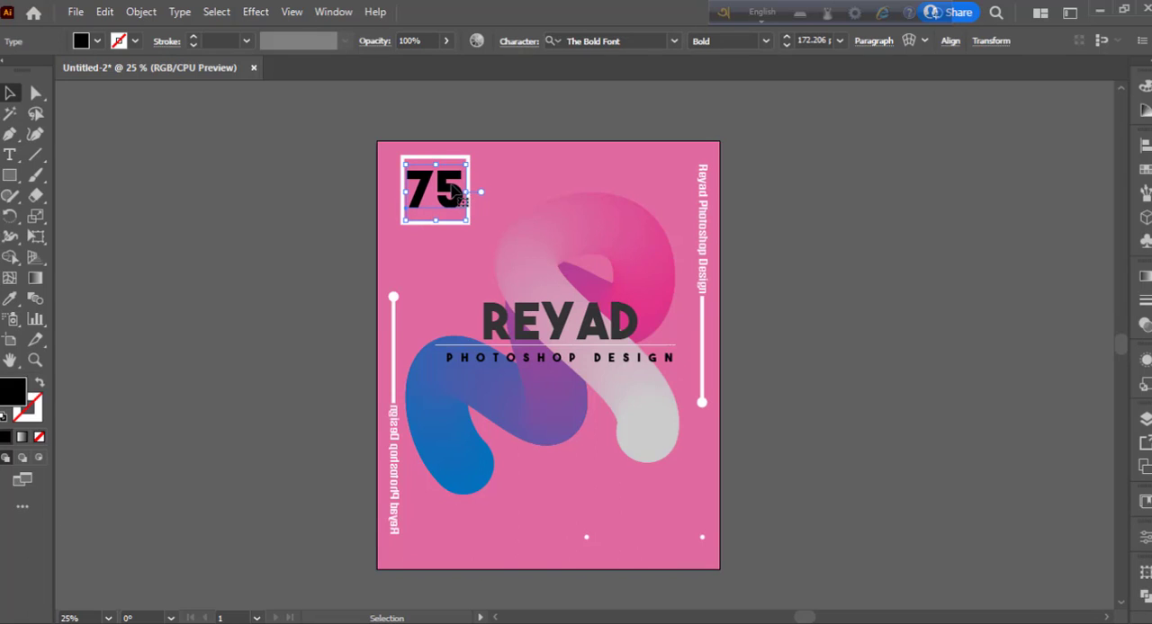
left_click(1002, 382)
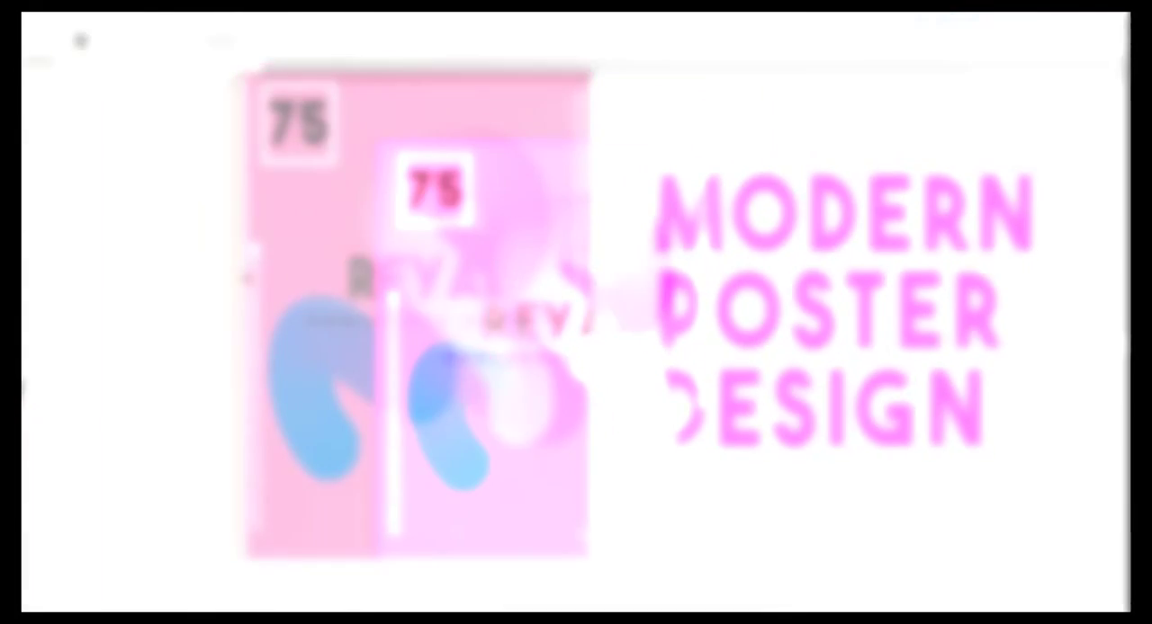